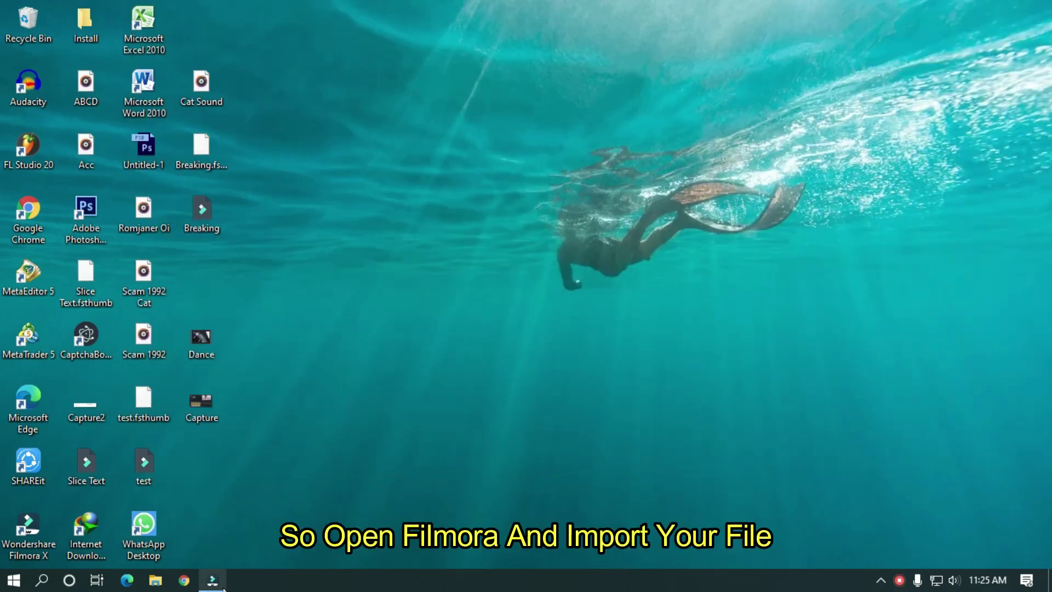
Drag the Default Title onto the first video track so 'YOUR TITLE HERE' appears in the preview.
click(213, 580)
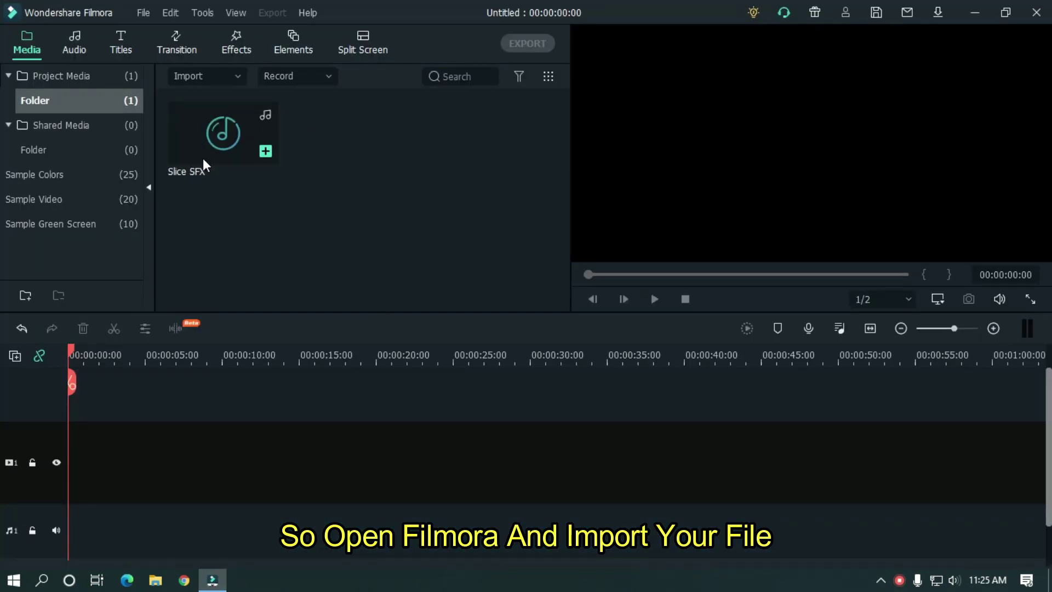
mouse_move(195, 160)
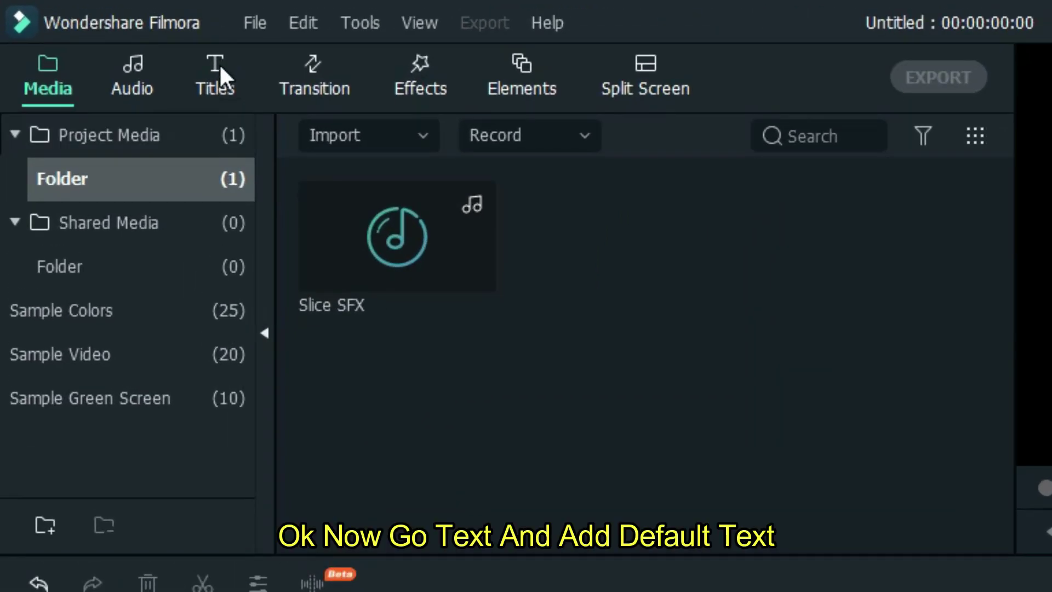
click(221, 67)
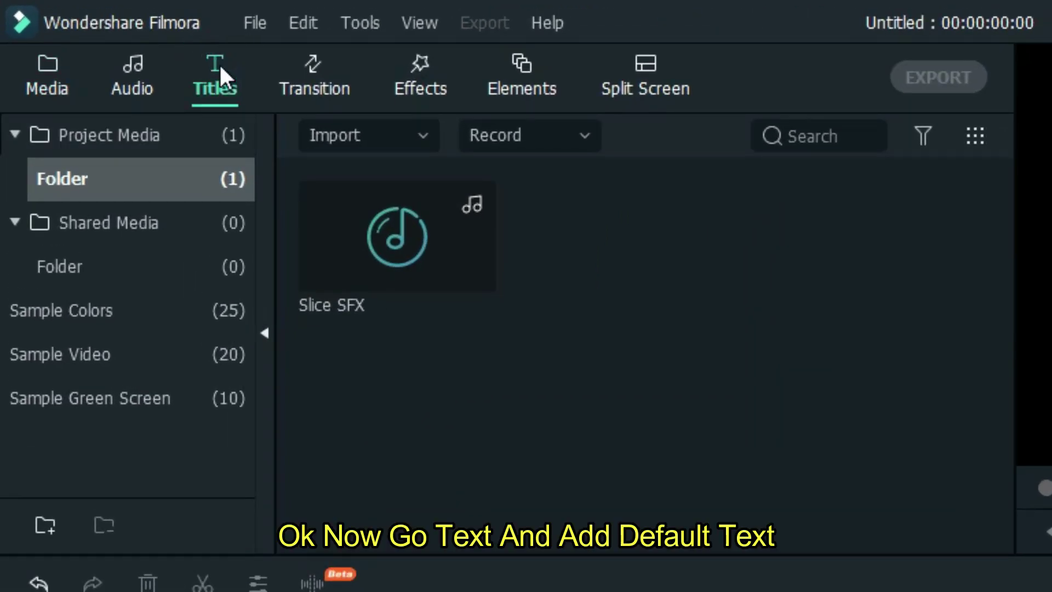
mouse_move(415, 246)
drag(415, 241, 118, 357)
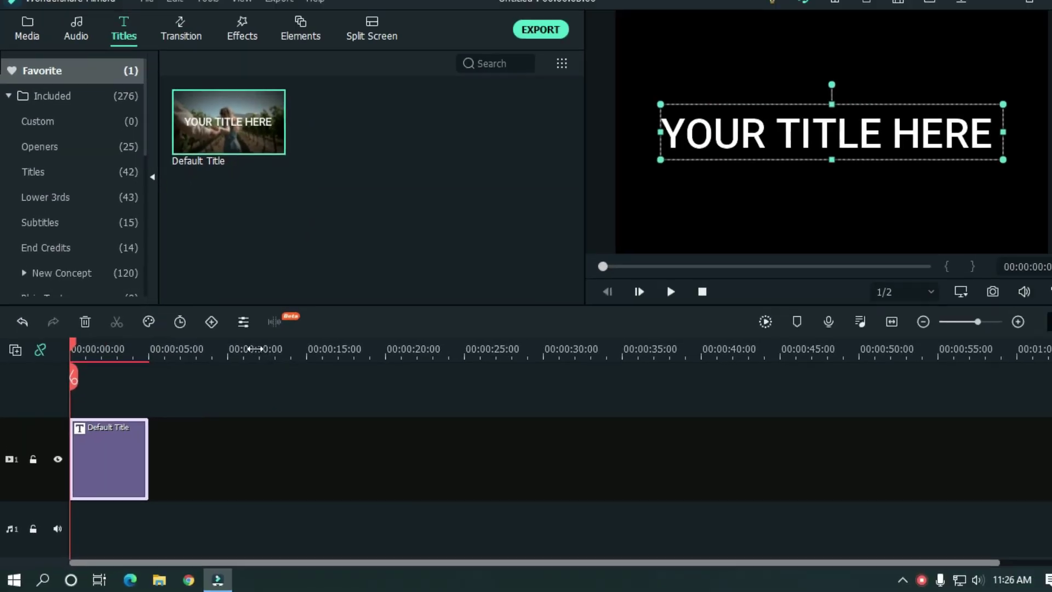
Replace the Default Title's text with 'SLICED'.
double_click(105, 452)
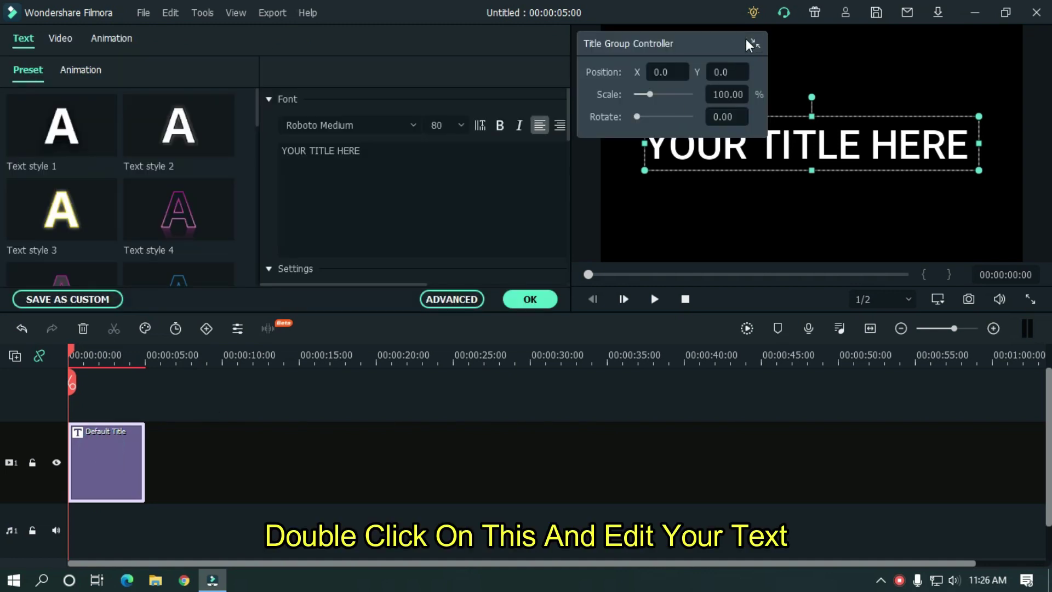
click(755, 44)
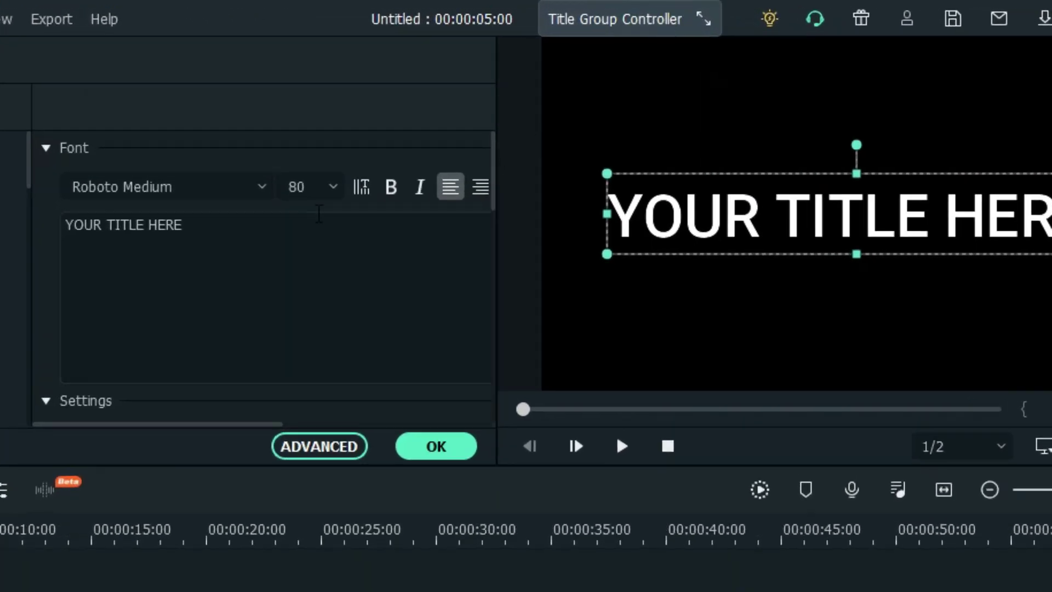
click(364, 188)
triple_click(336, 221)
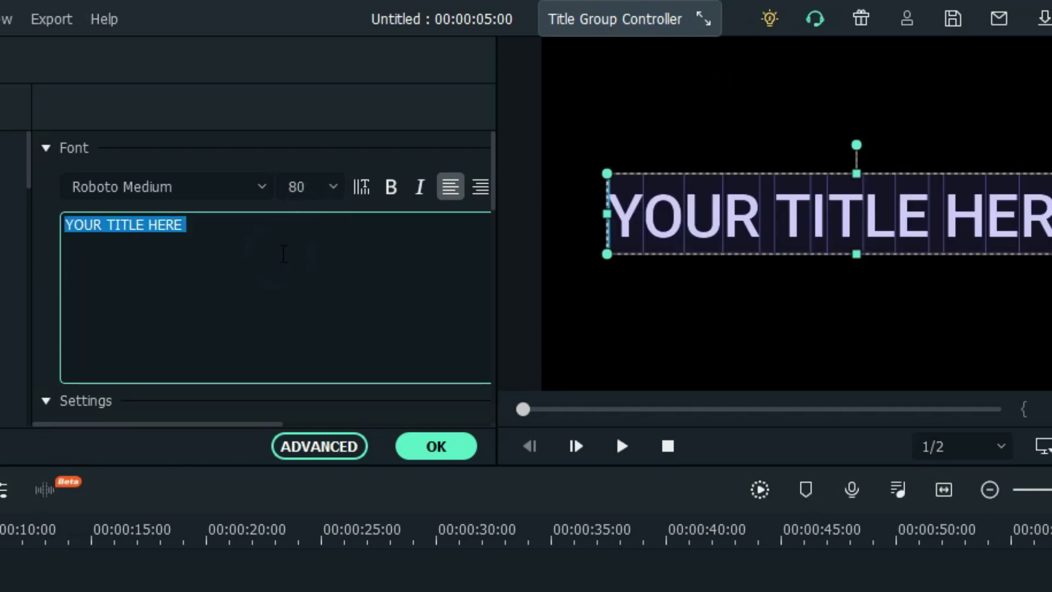
text(SLICED)
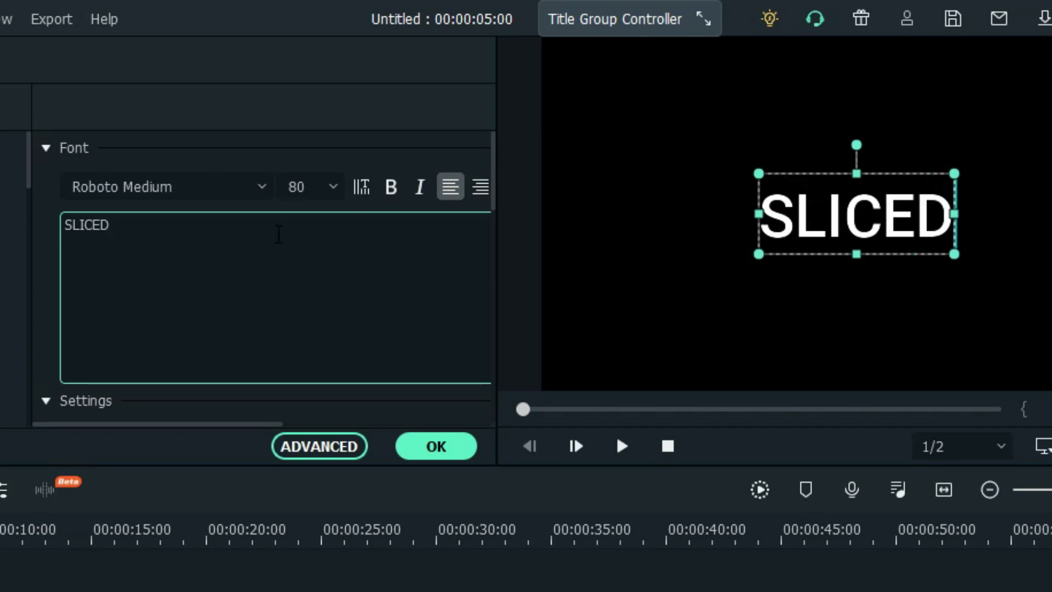
Set the title font to Here Just Now at size 180 and confirm the edit.
click(192, 185)
text(he)
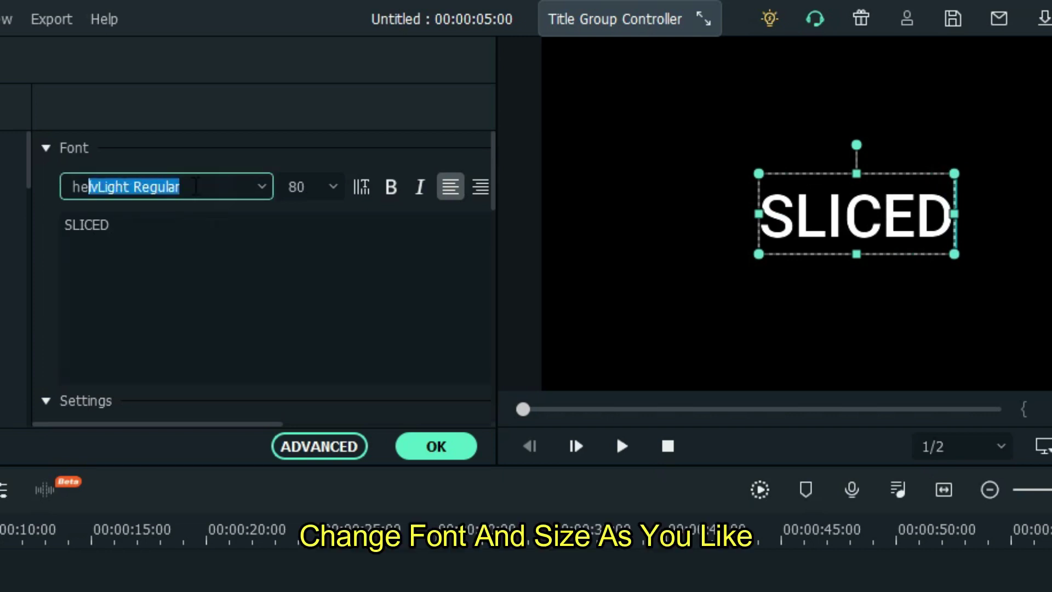
text(re Just Now)
key(Return)
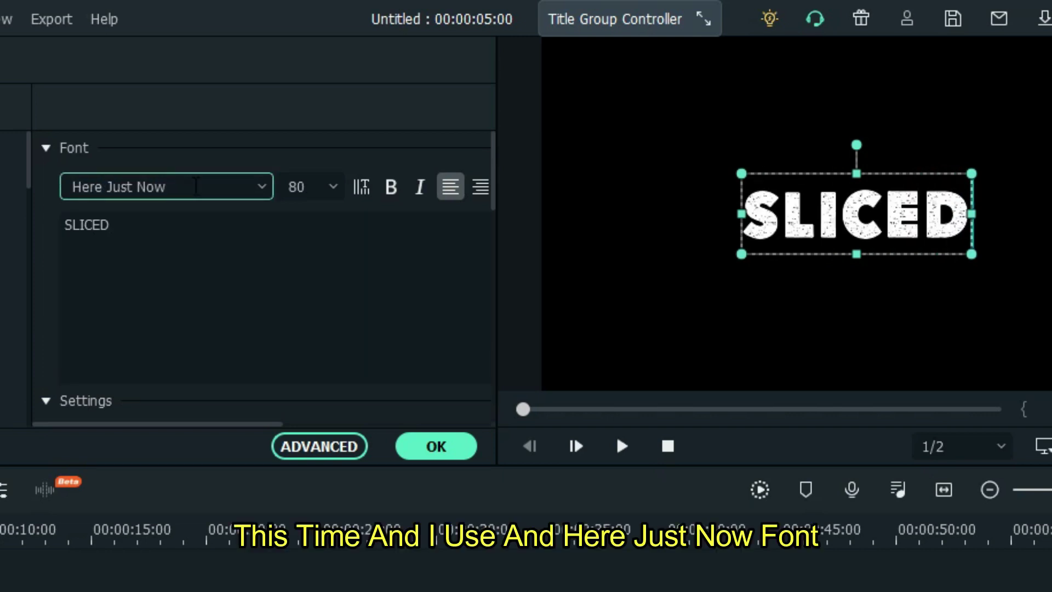
double_click(307, 186)
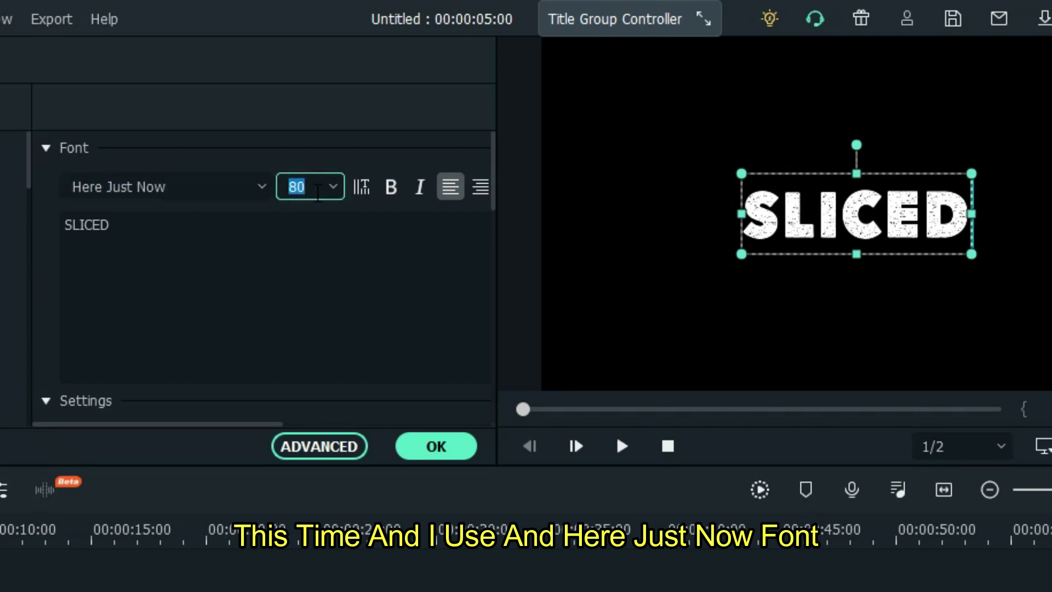
text(180)
key(Return)
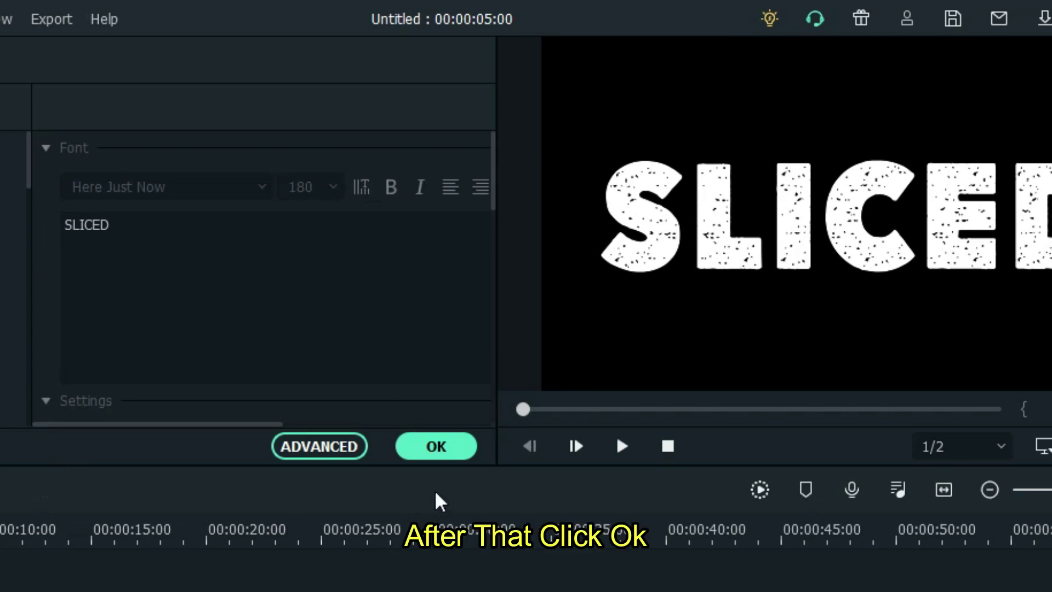
click(436, 446)
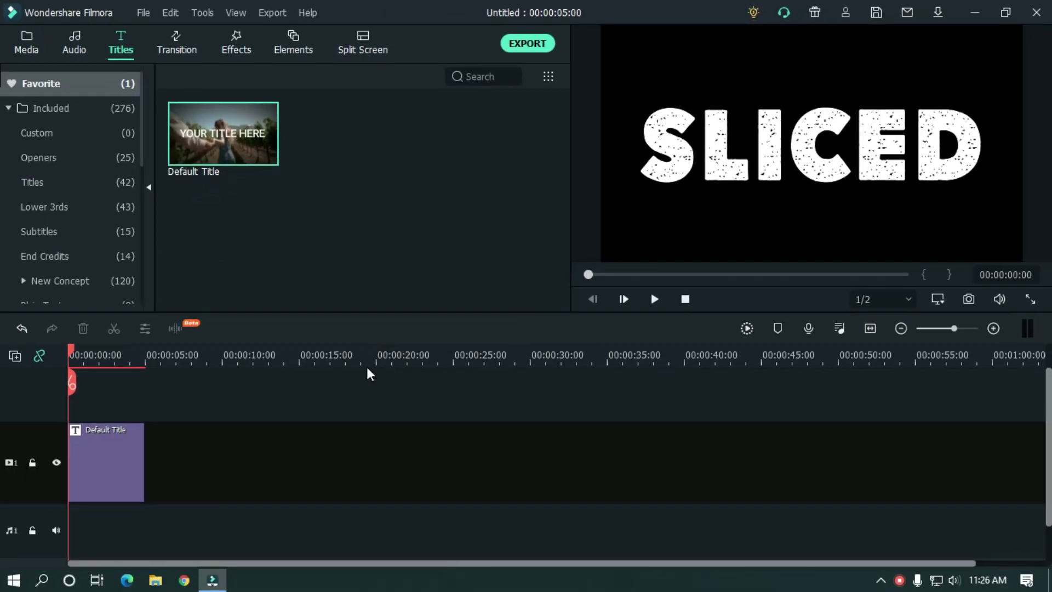
Capture a Snapshot_10 still of the SLICED title, then delete the title clip from the timeline.
click(27, 43)
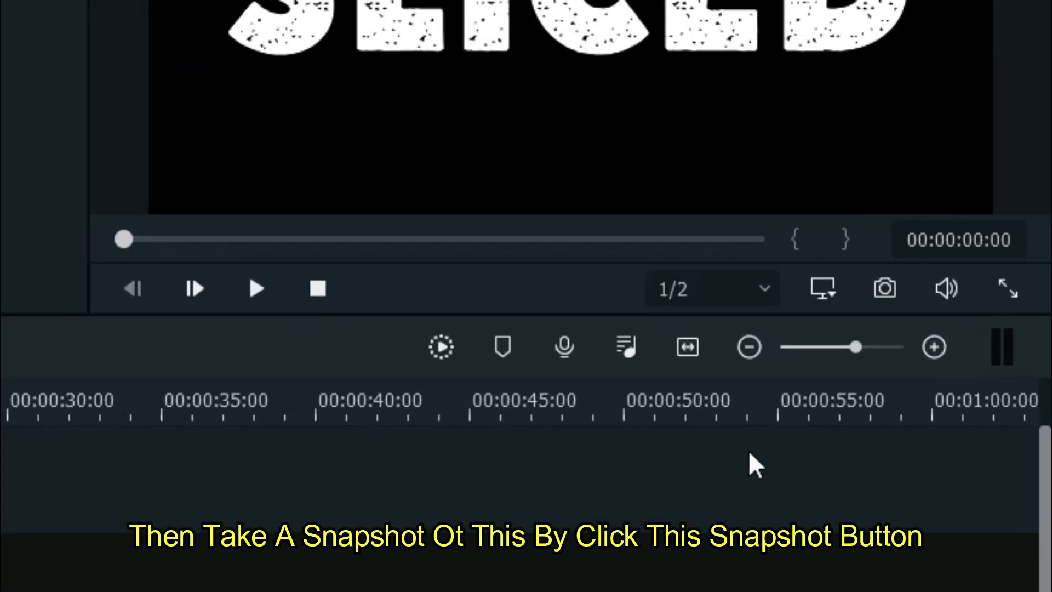
click(889, 286)
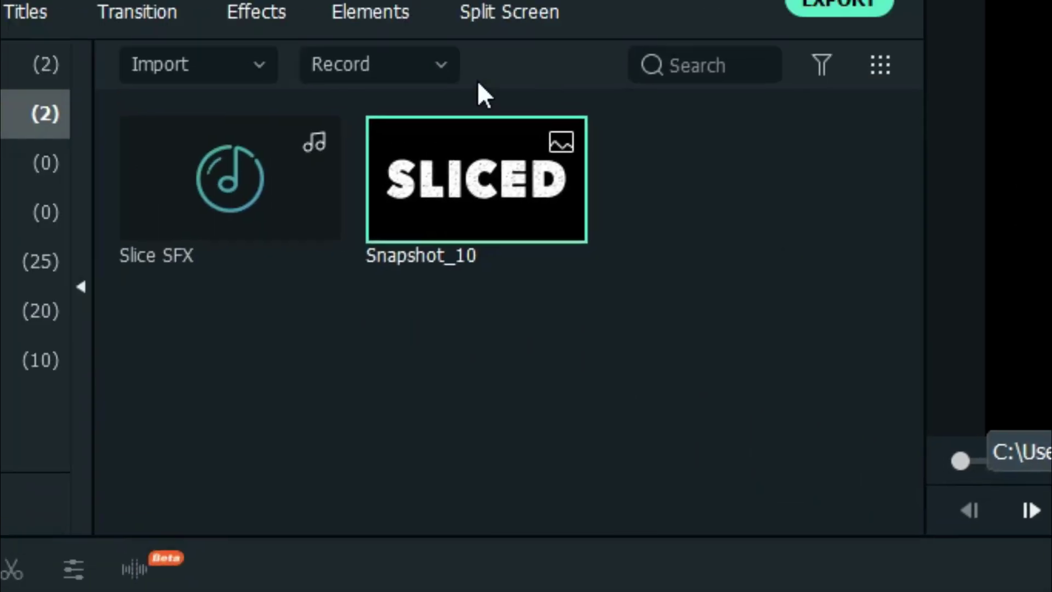
click(652, 378)
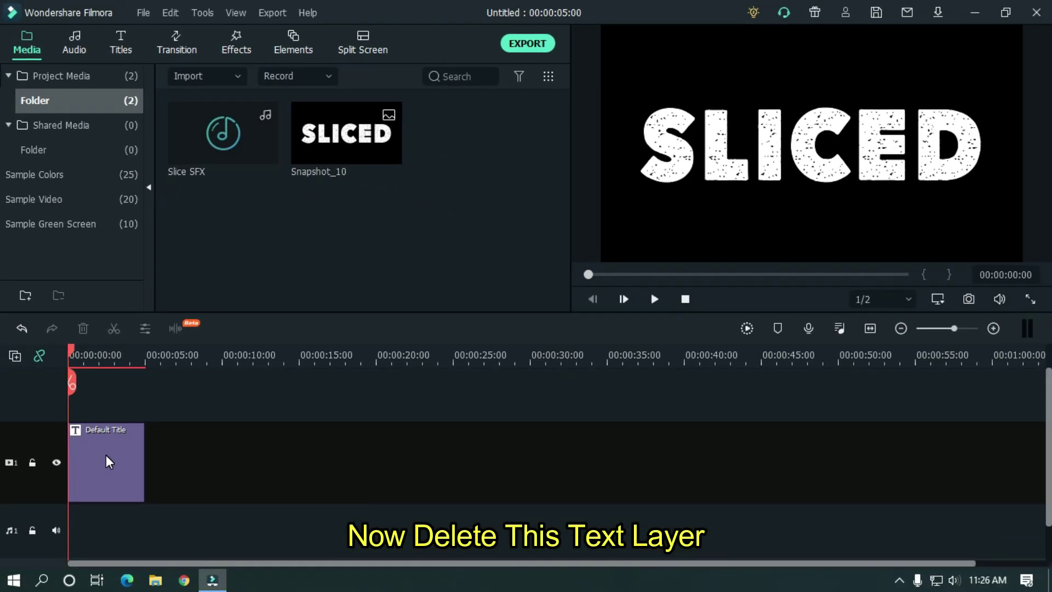
click(106, 456)
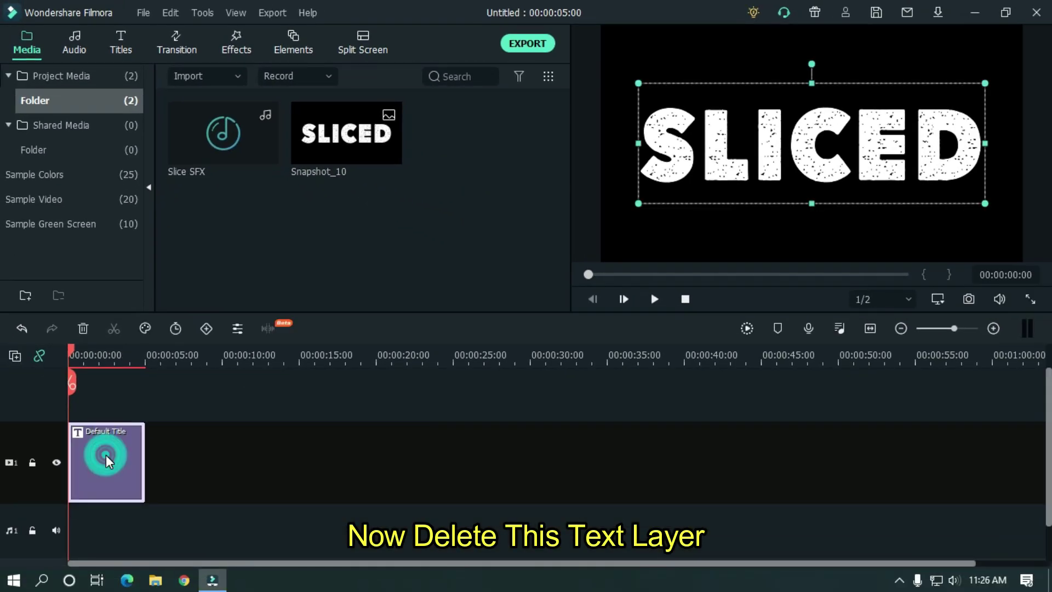
key(Delete)
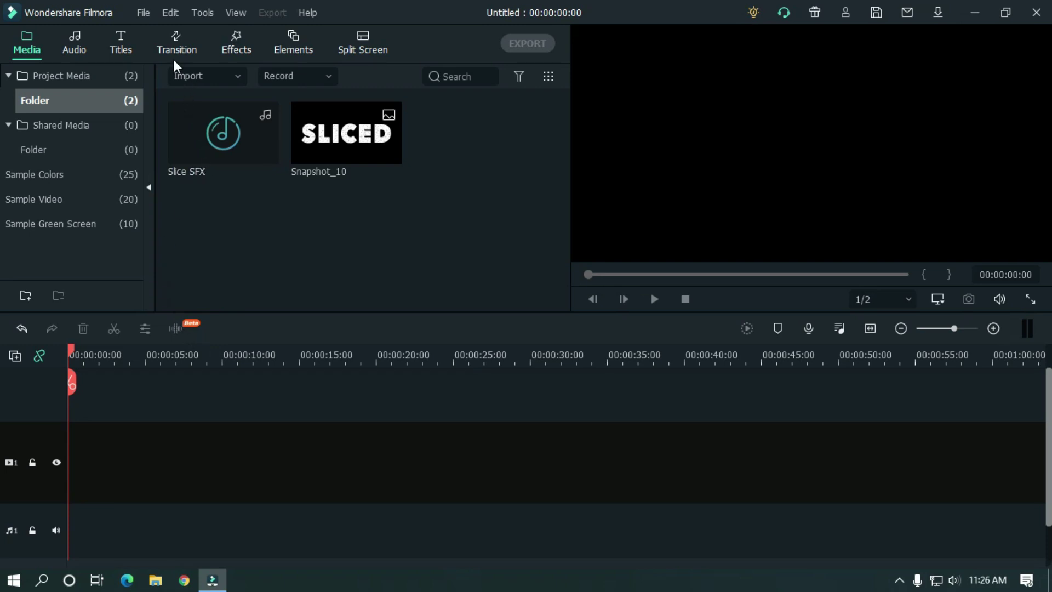
Place the Grey sample colour clip at the start of the video track and zoom the timeline in.
click(65, 180)
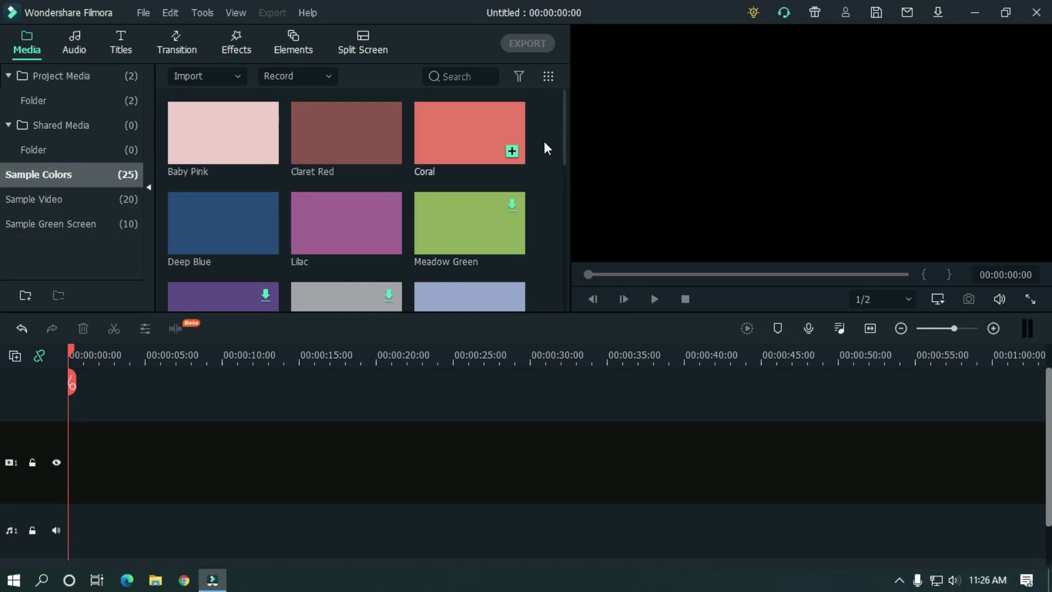
drag(564, 110, 548, 204)
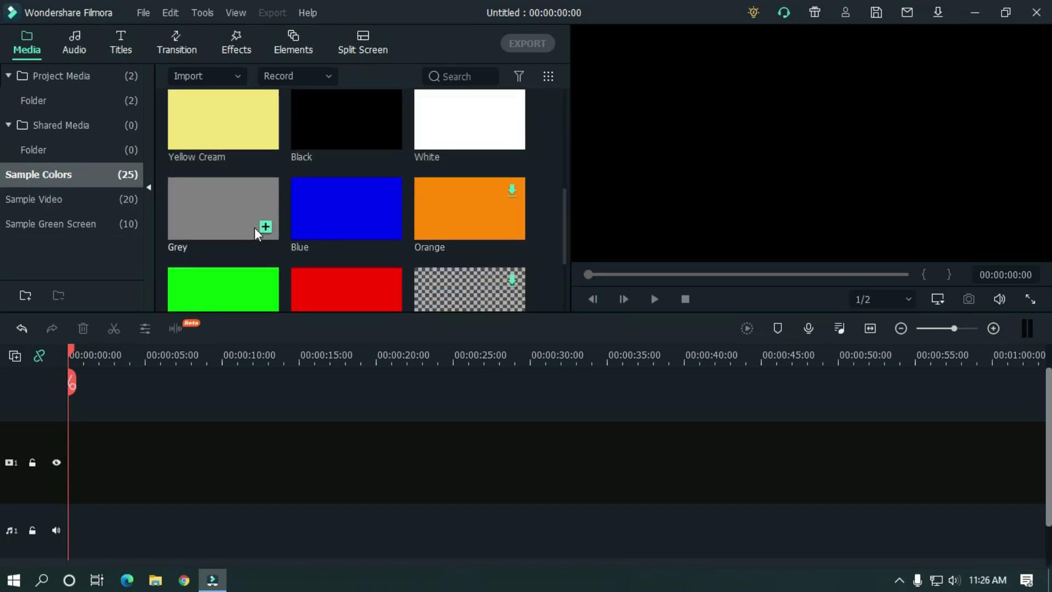
drag(222, 208, 96, 449)
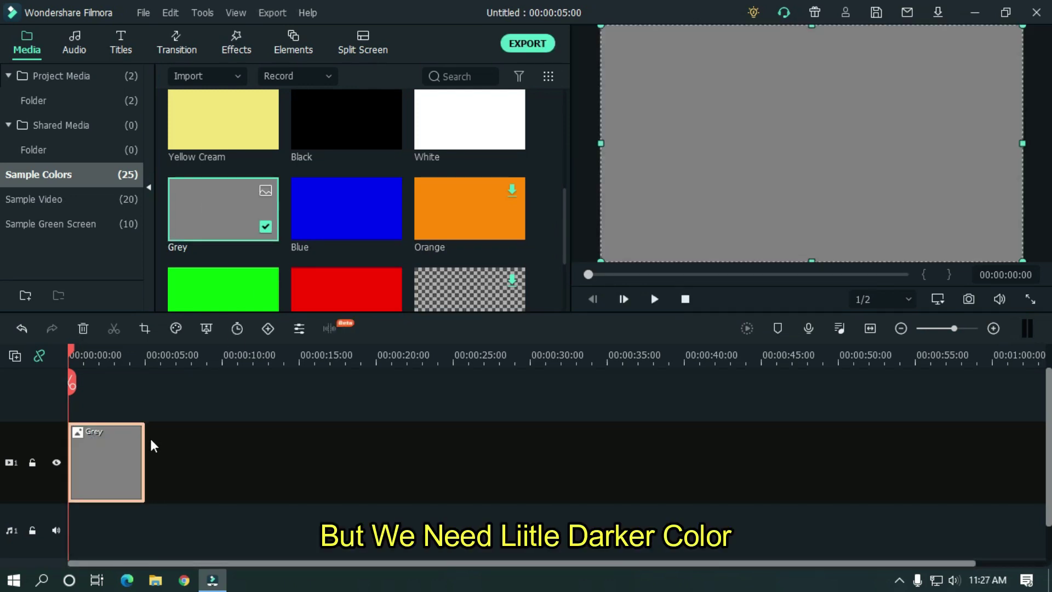
scroll(259, 351, up, 3)
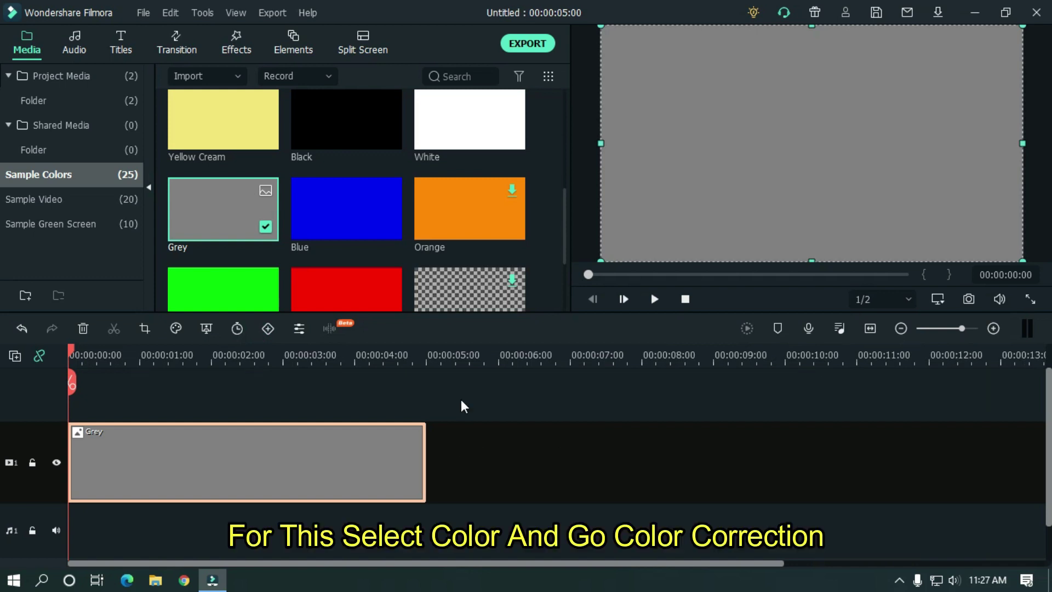
drag(448, 349, 711, 350)
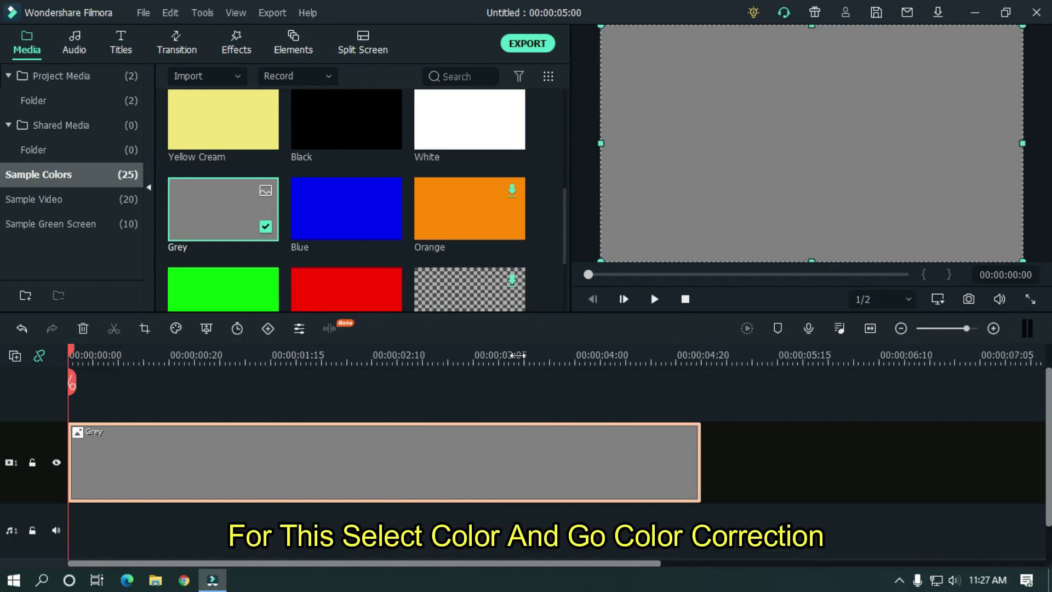
drag(517, 355, 605, 356)
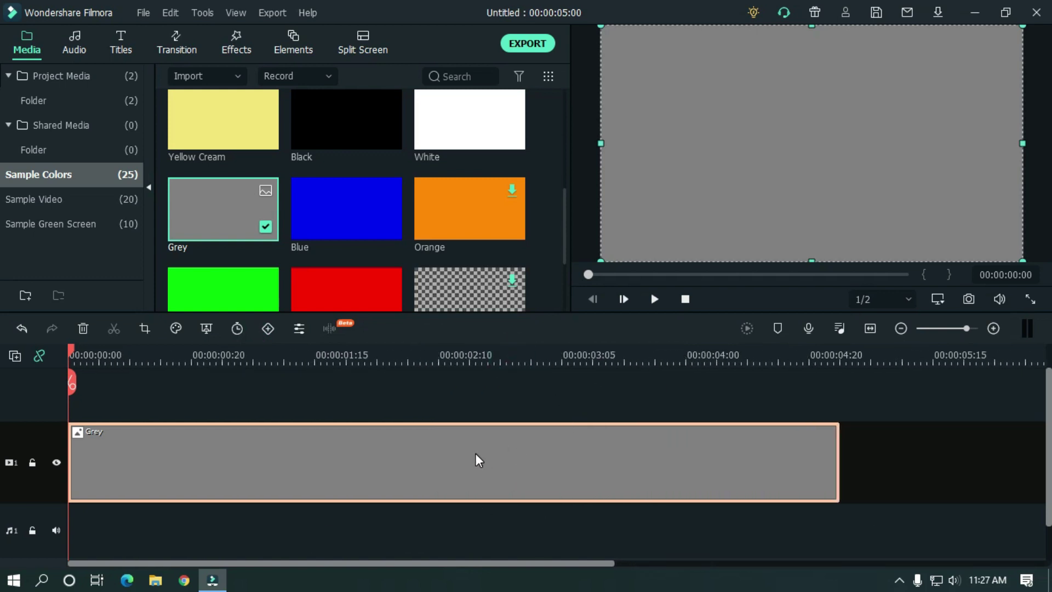
click(182, 329)
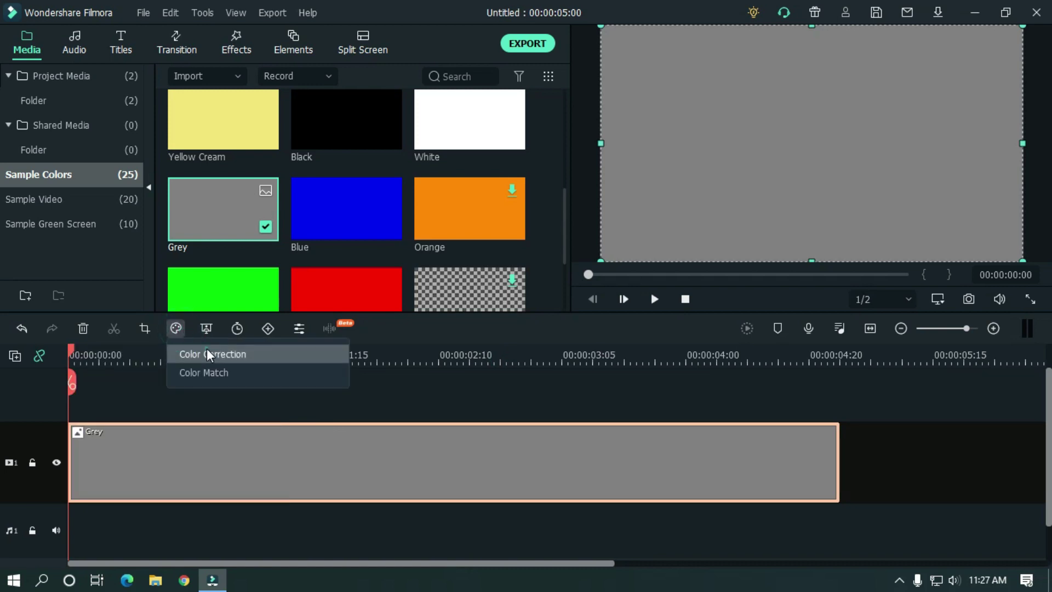
Darken the Grey clip to Exposure -36 and Brightness -29 in Advanced Color Correction.
click(206, 348)
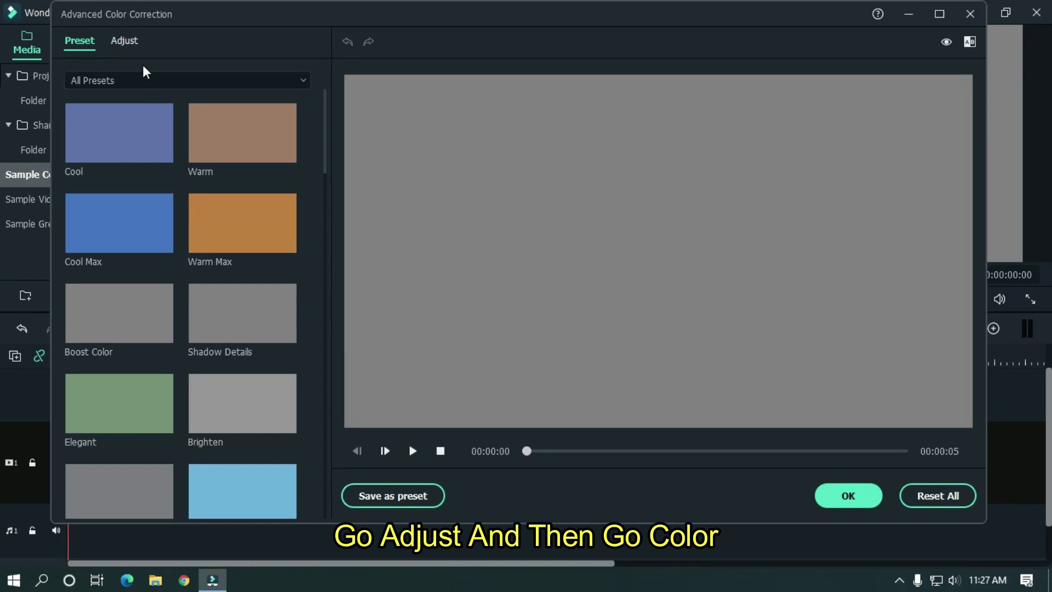
click(133, 45)
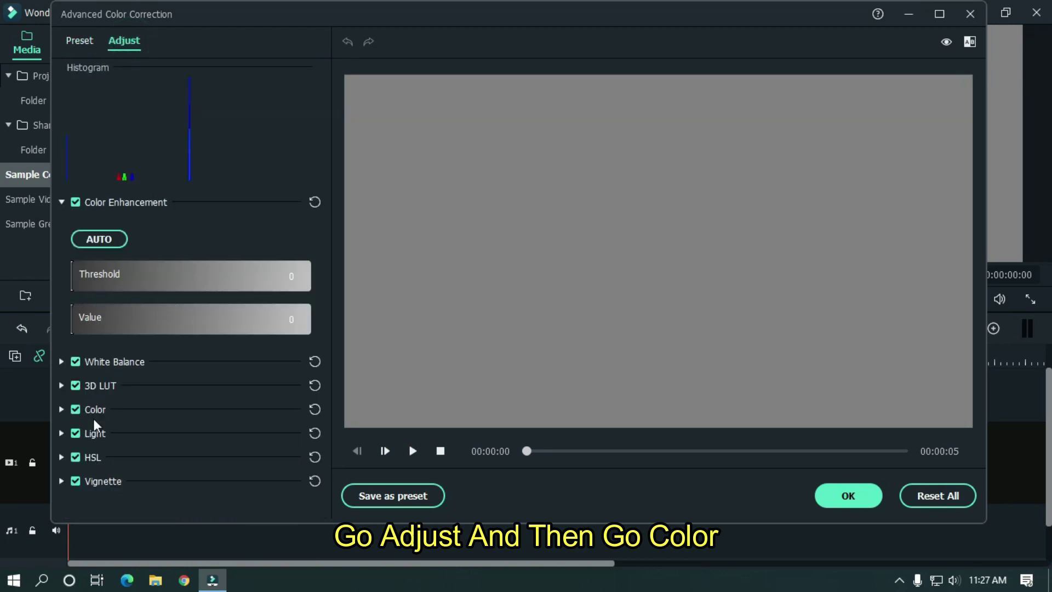
click(62, 409)
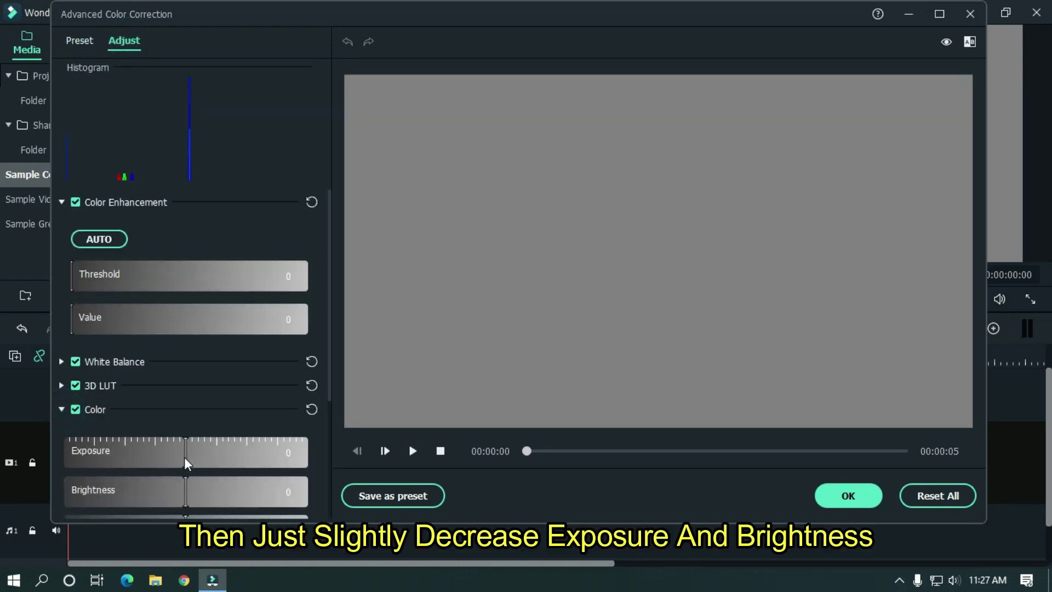
drag(184, 457, 148, 455)
drag(185, 489, 142, 453)
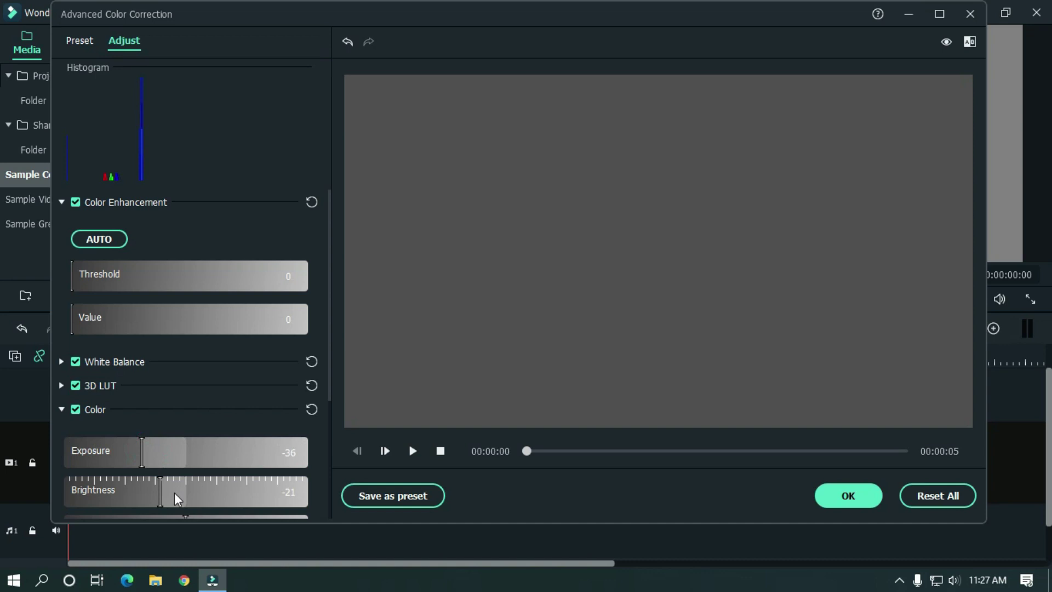
drag(163, 494, 151, 494)
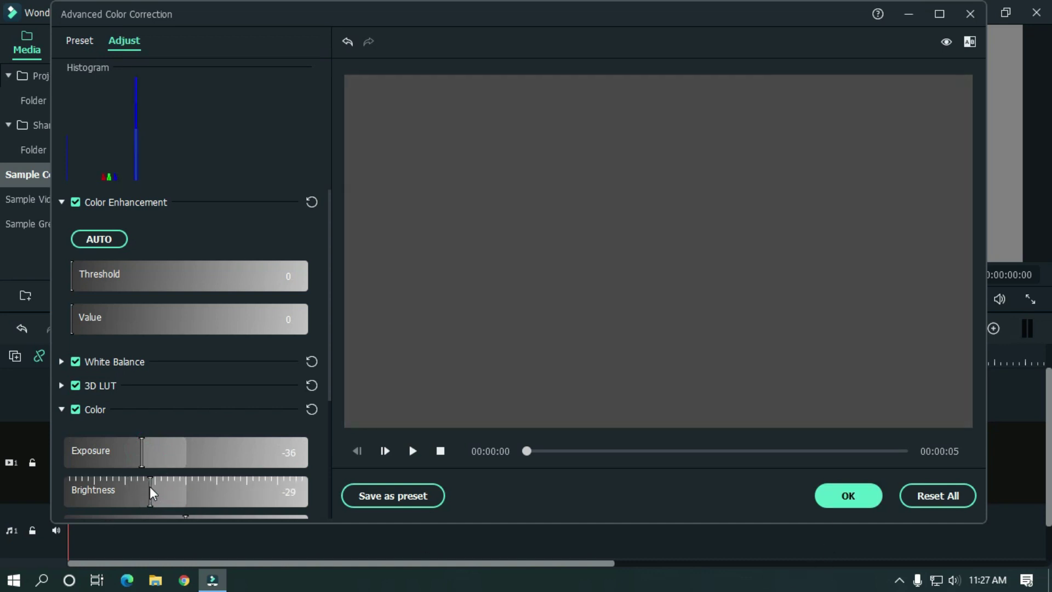
click(151, 494)
click(838, 499)
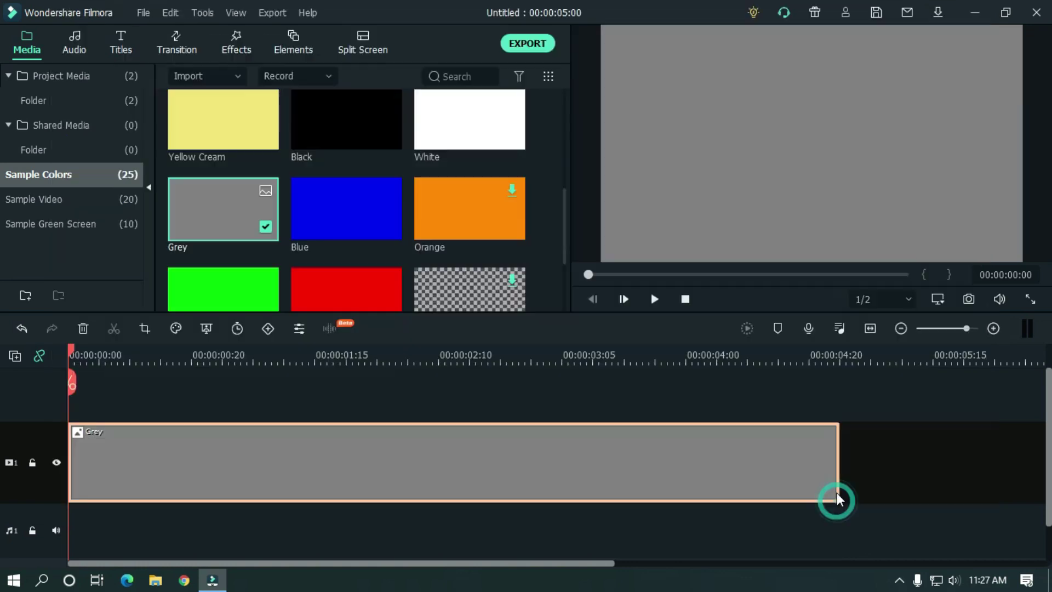
click(902, 481)
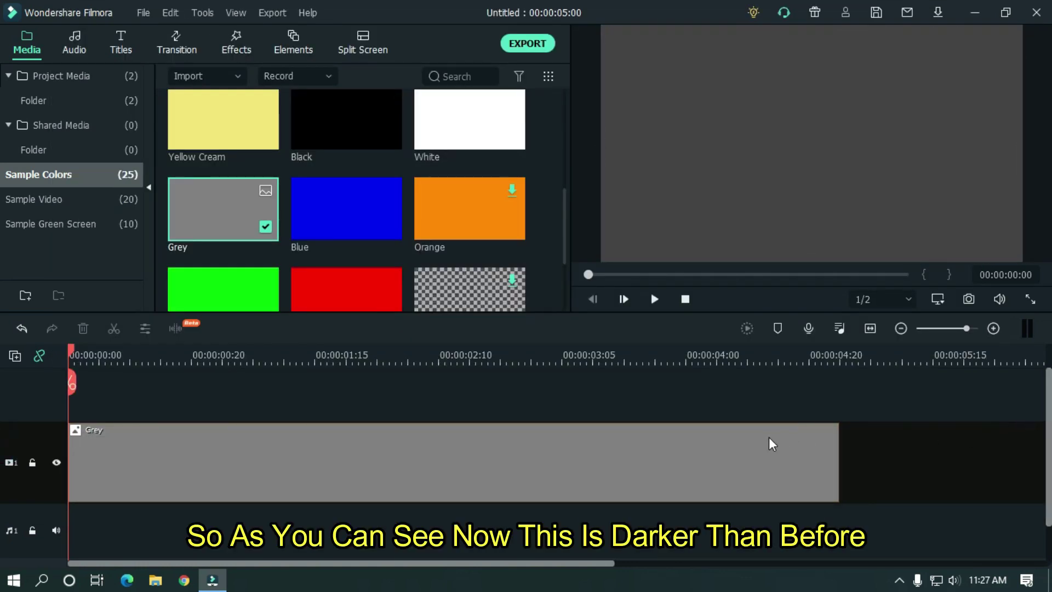
Put Snapshot_10 on the track above Grey and set its opacity to 5.
click(68, 83)
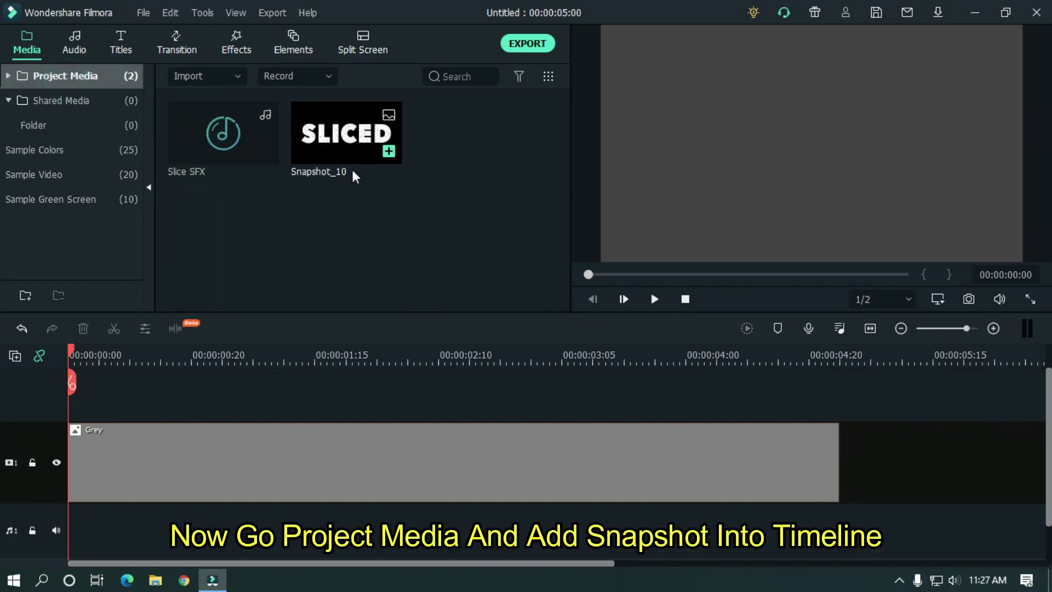
drag(356, 138, 82, 406)
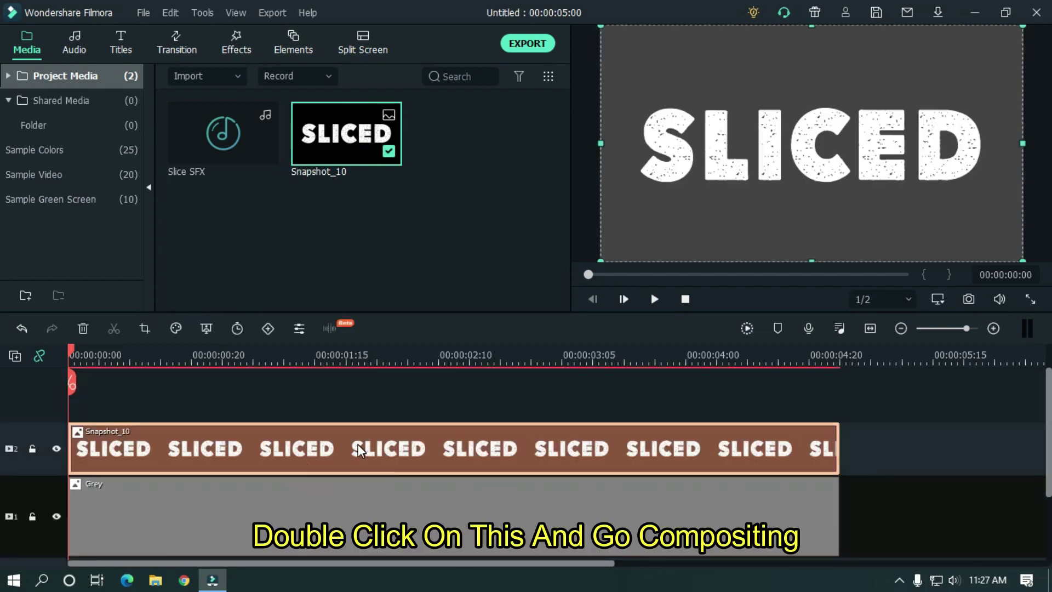
double_click(359, 449)
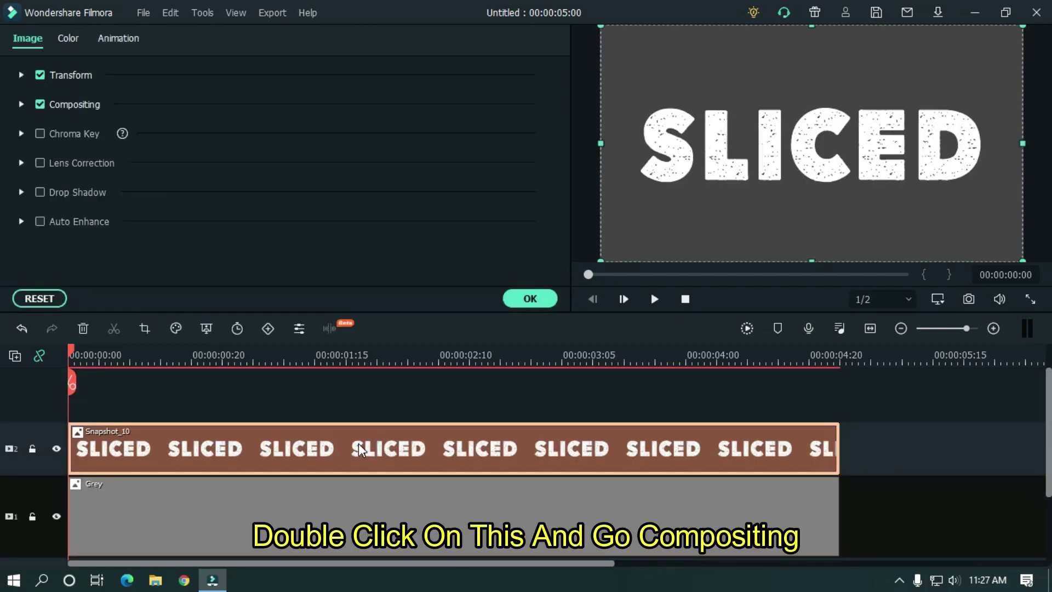
click(21, 105)
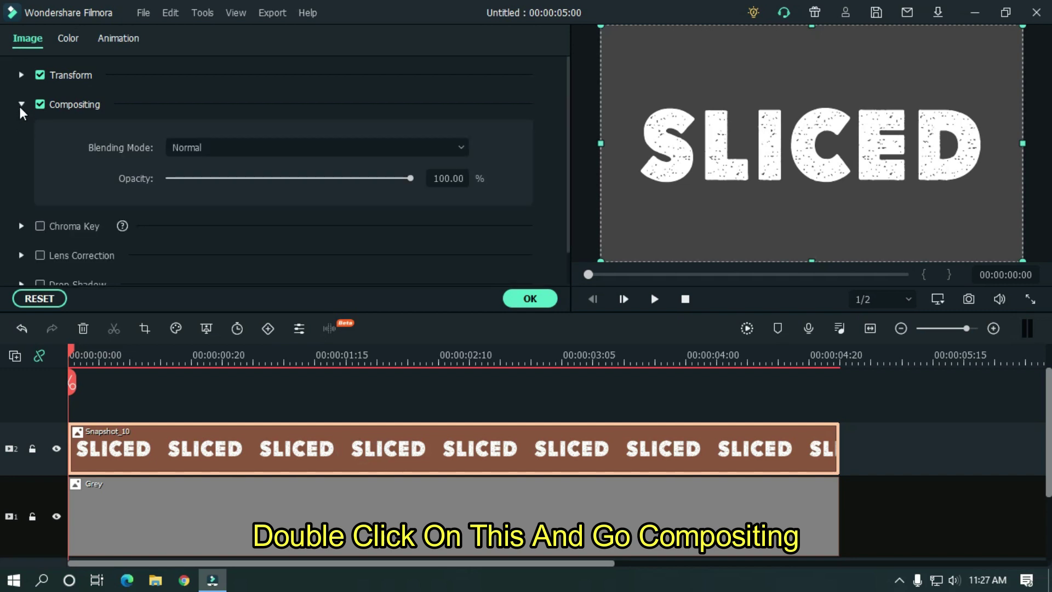
click(450, 178)
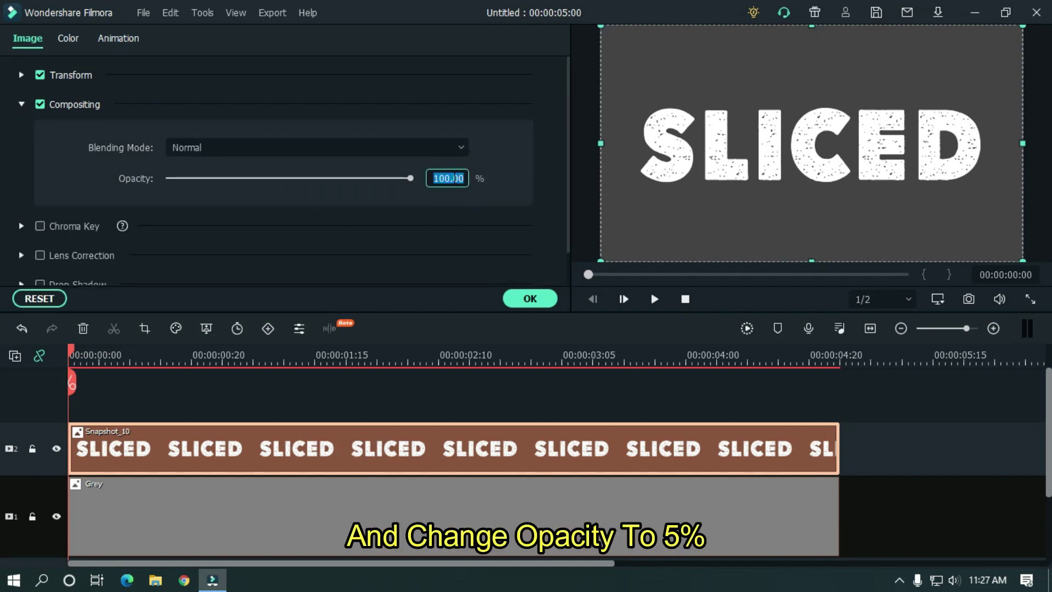
text(5)
key(Return)
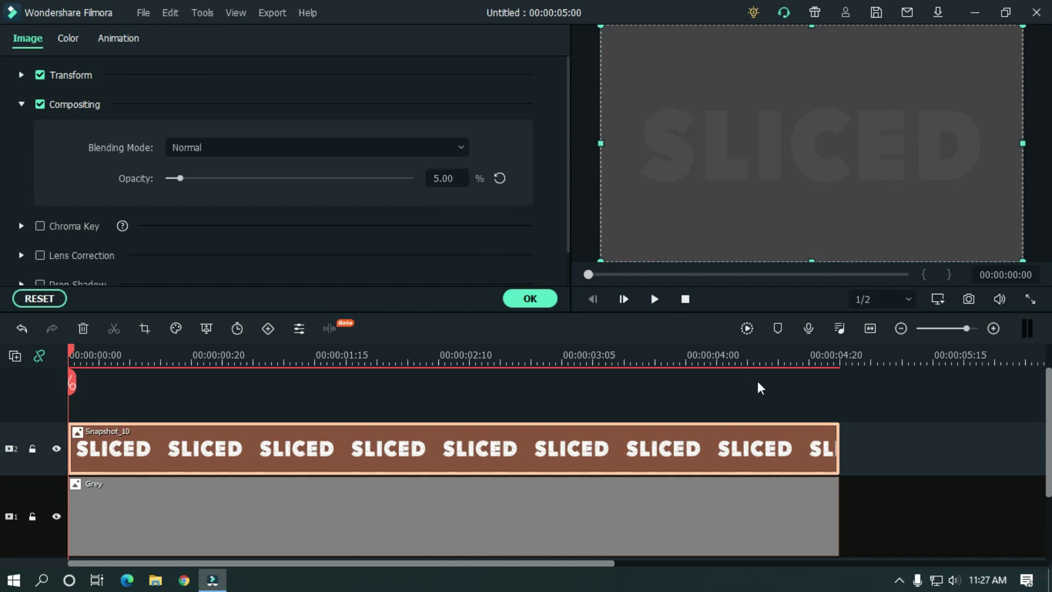
click(761, 401)
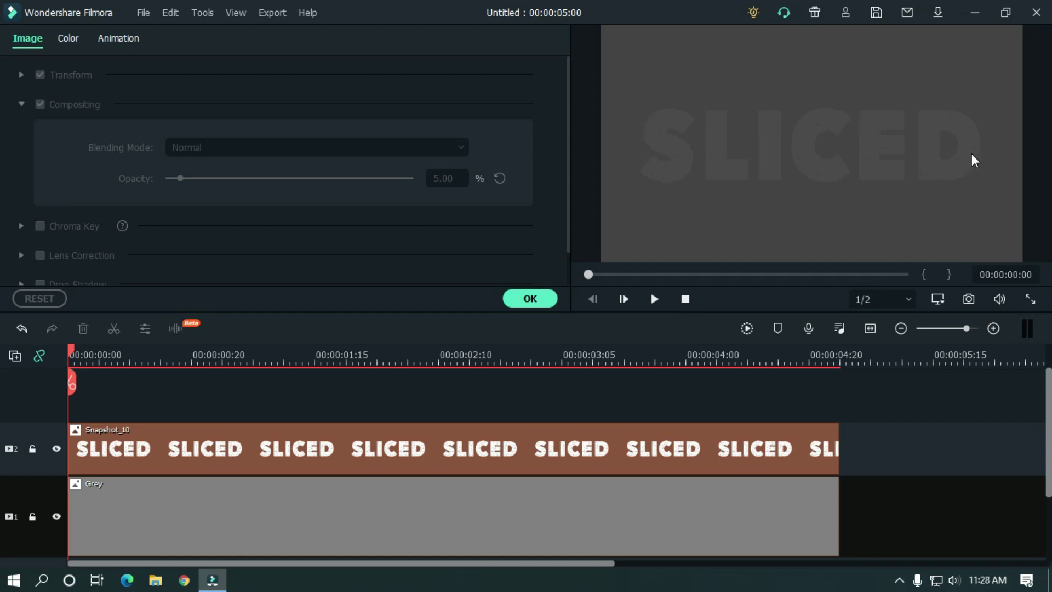
click(550, 299)
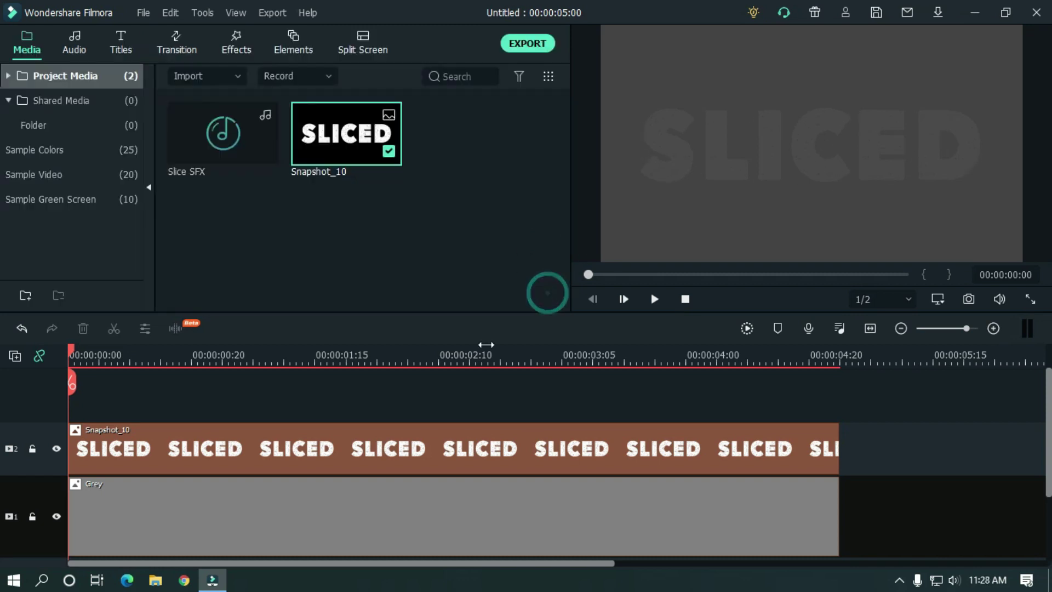
Add a Deep Blue colour clip above Snapshot_10 and apply the Cool Max colour preset.
click(63, 149)
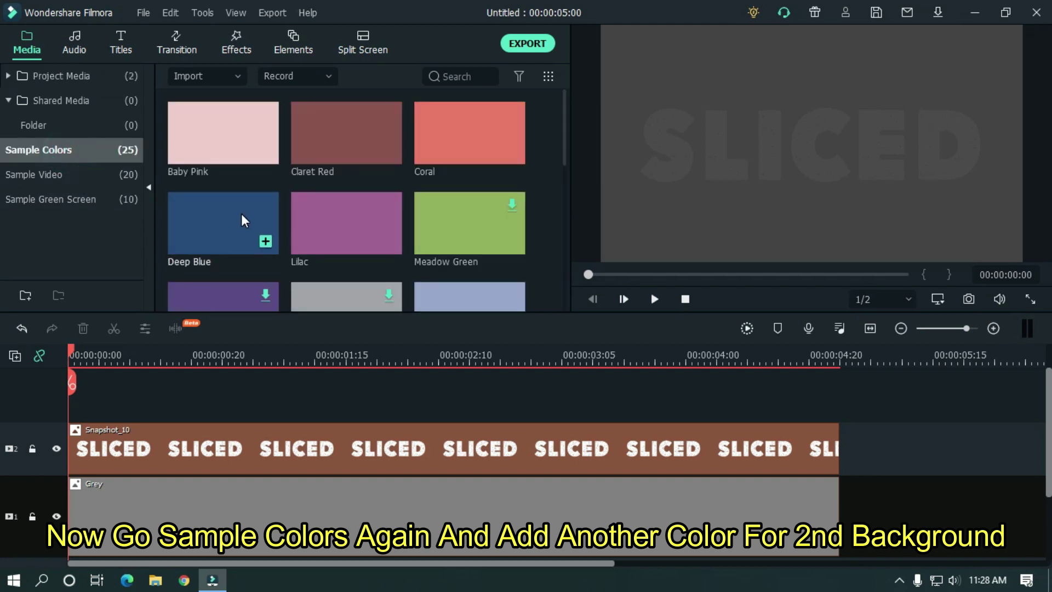
drag(242, 220, 65, 405)
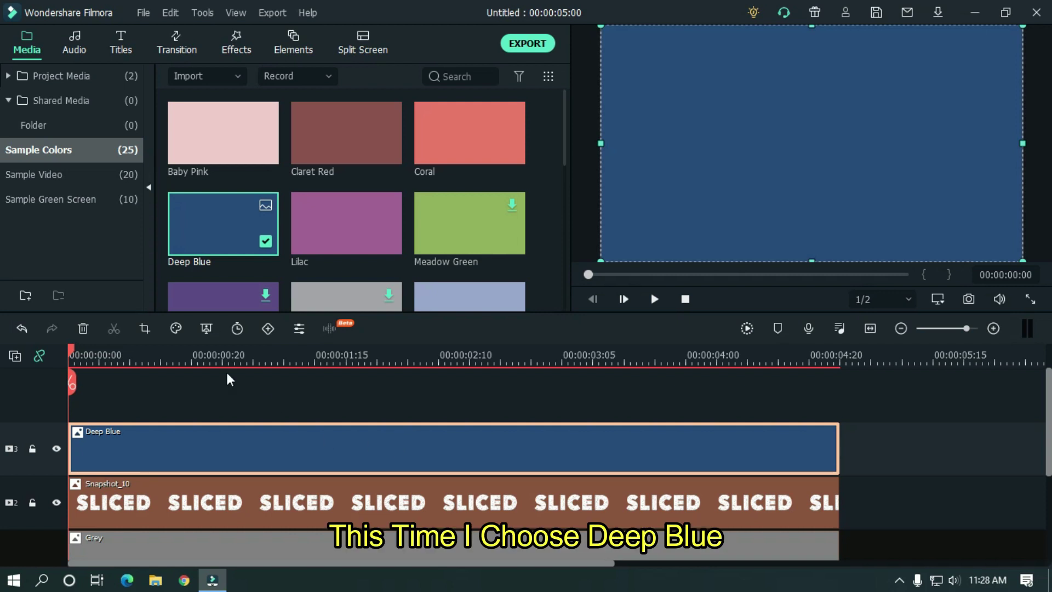
click(176, 330)
click(208, 355)
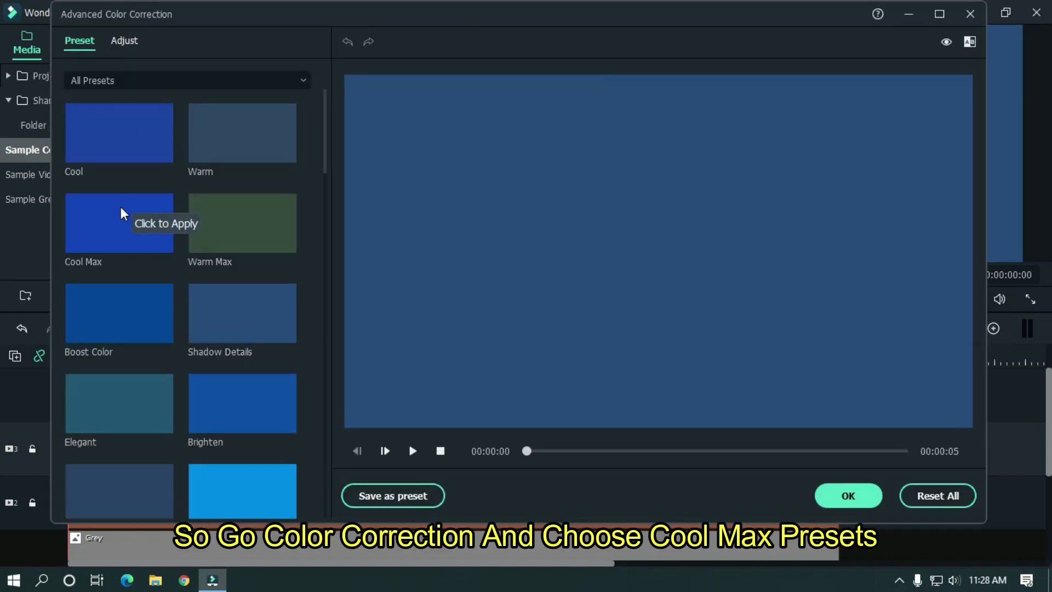
click(116, 230)
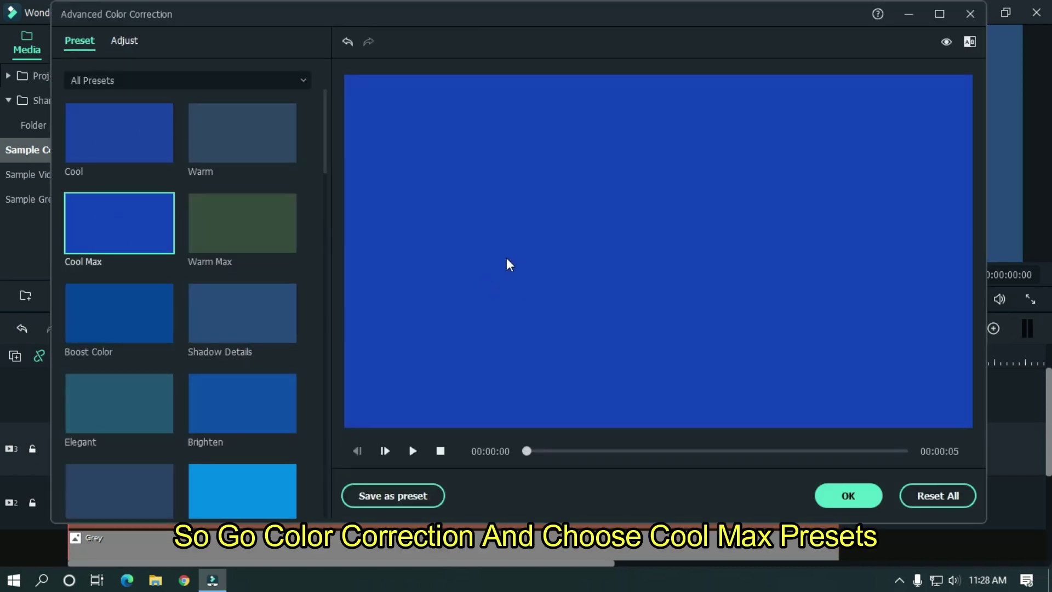
click(848, 495)
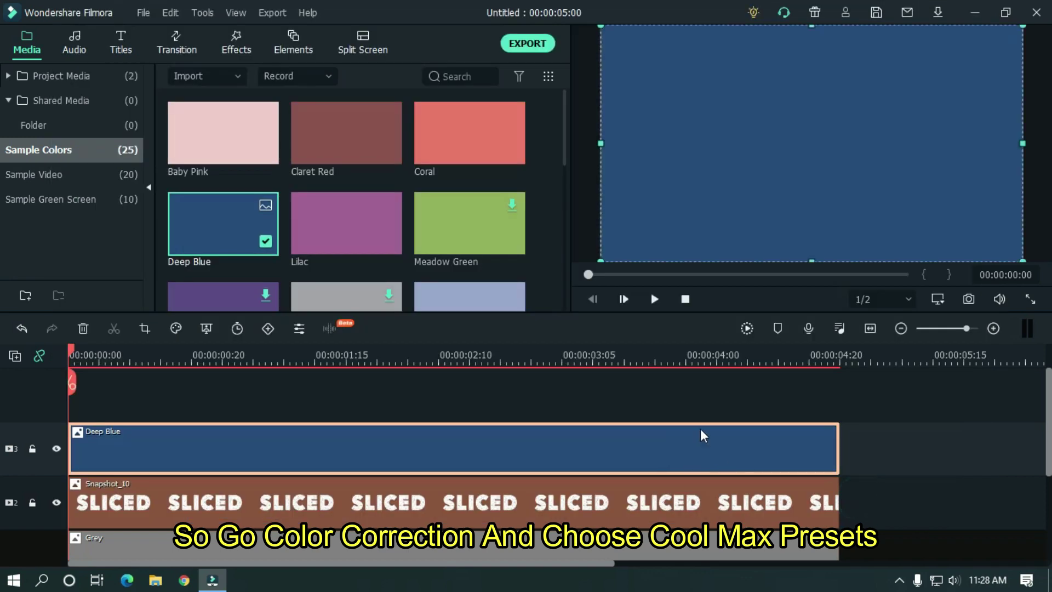
click(893, 422)
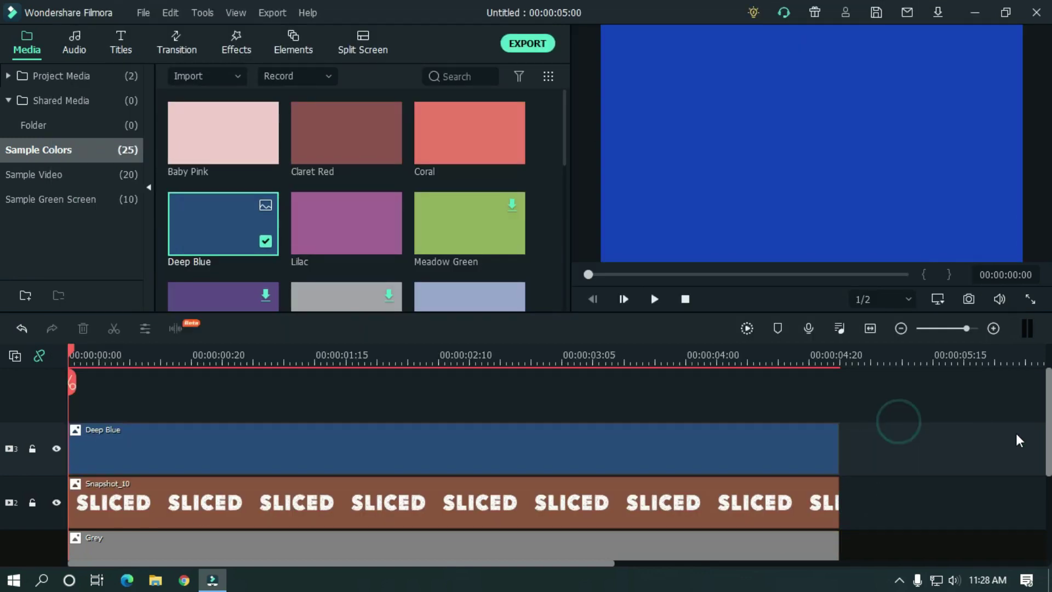
Crop the Deep Blue clip to a custom 1920 x 540 and drag it to the top of the frame.
click(251, 457)
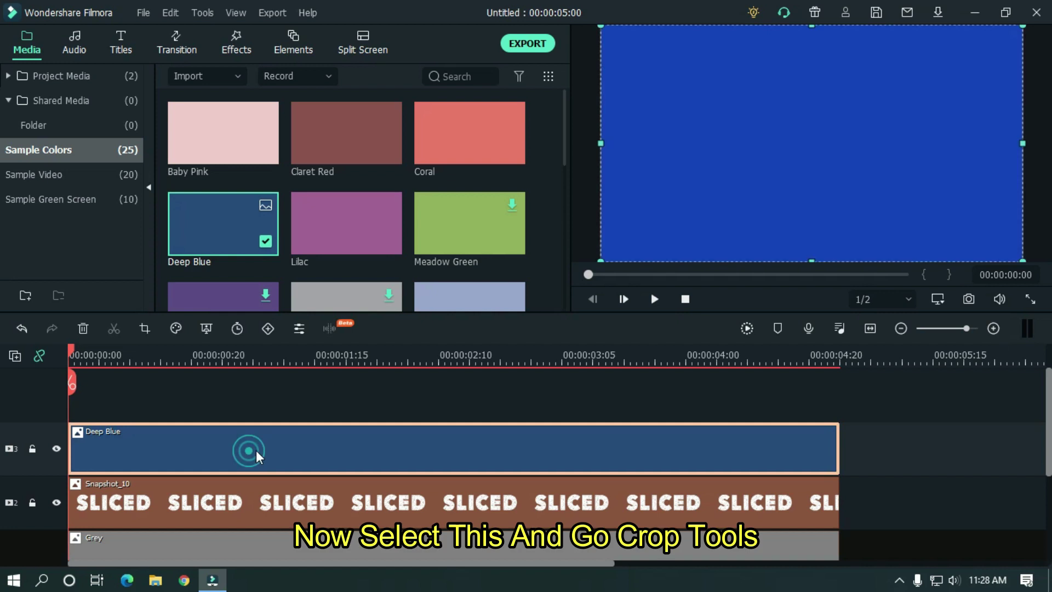
click(147, 328)
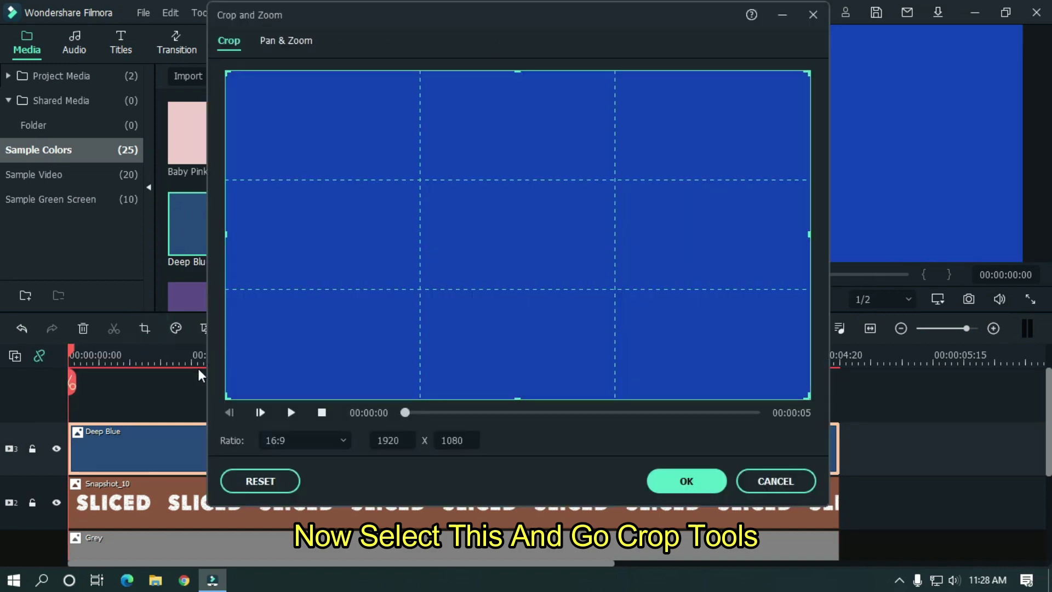
click(287, 441)
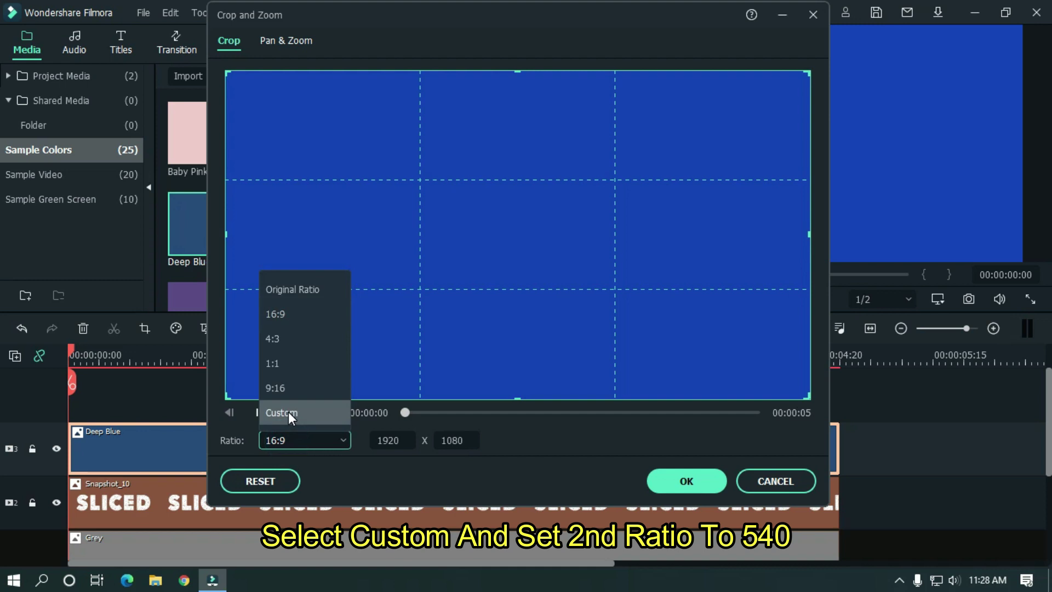
click(289, 412)
double_click(466, 440)
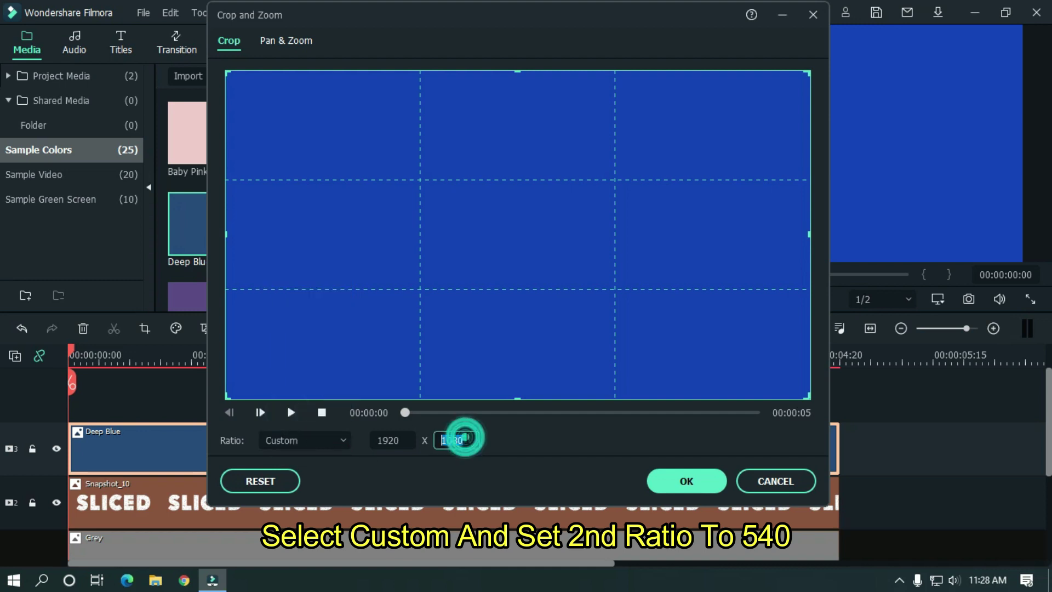
text(5)
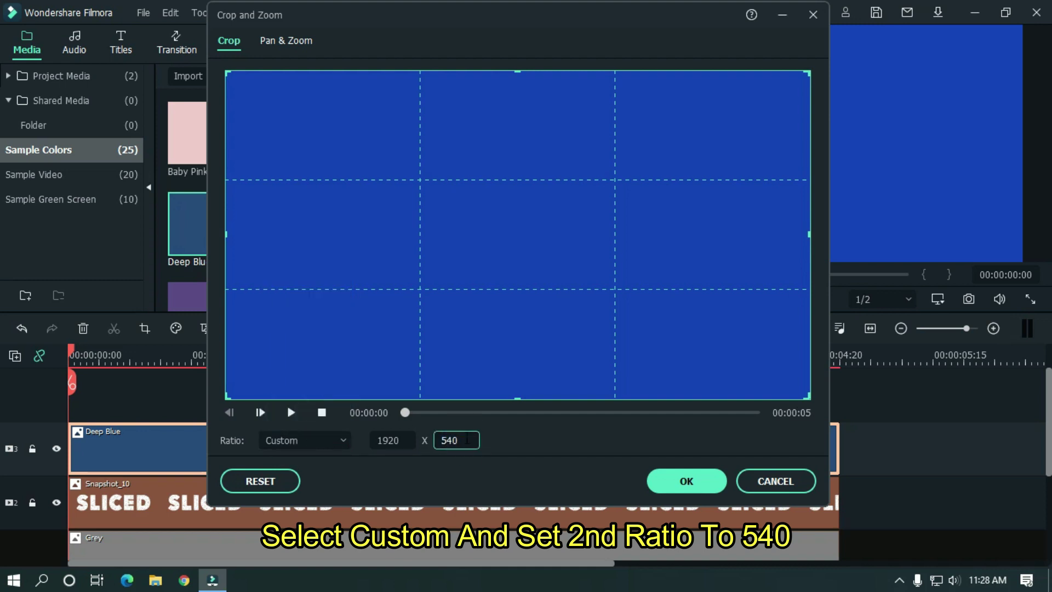
text(40)
key(Return)
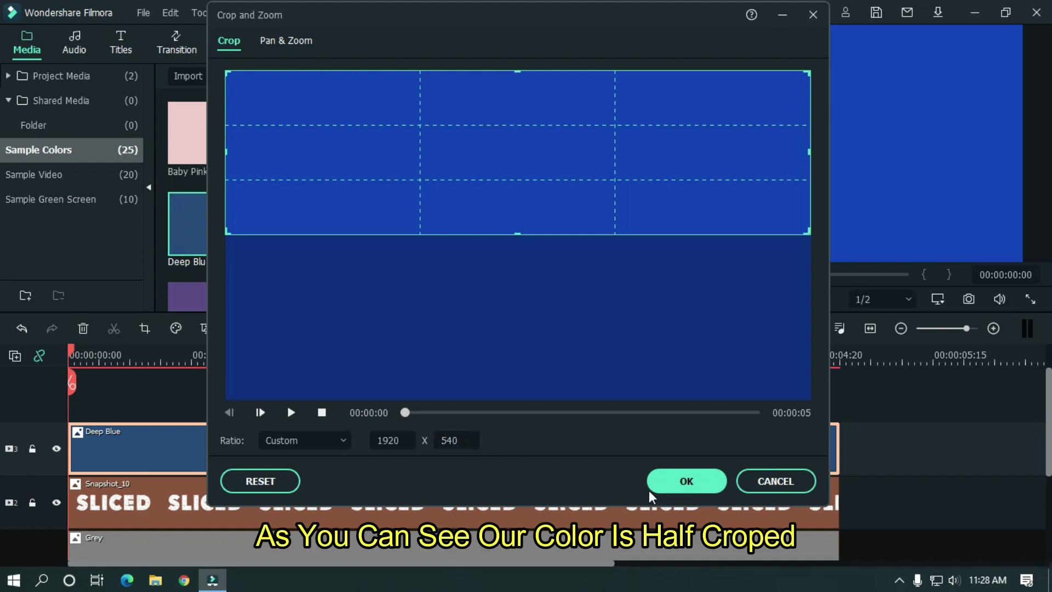
click(703, 472)
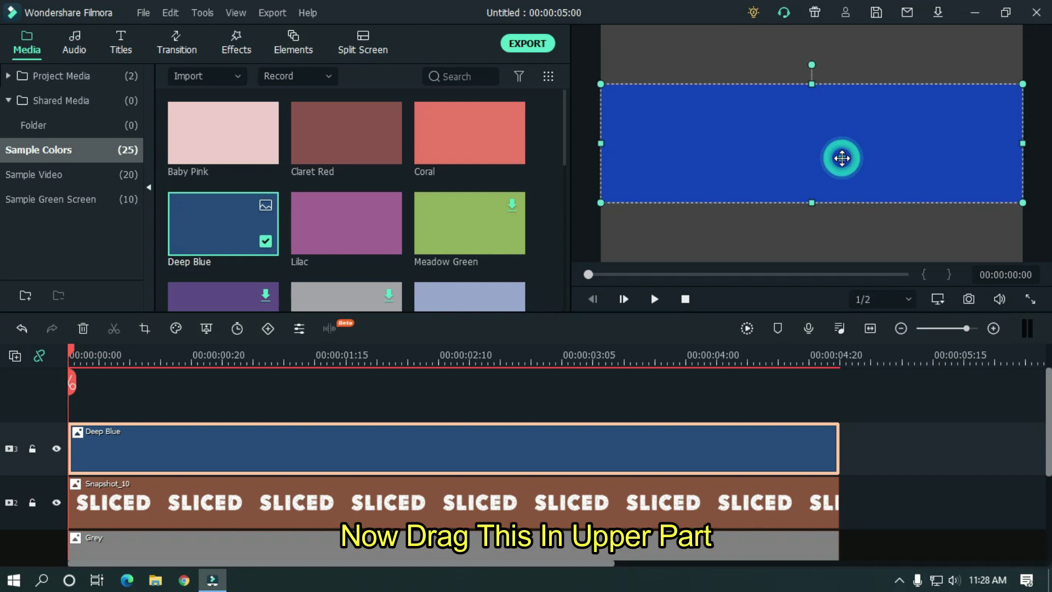
drag(841, 158, 846, 106)
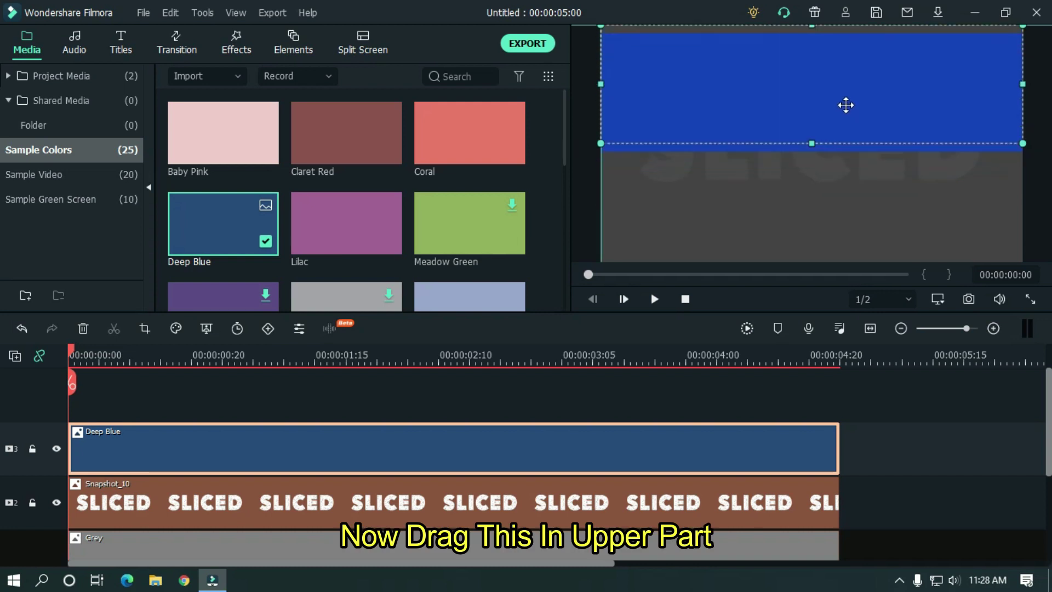
Copy the Deep Blue clip, paste it onto a new top track, and return the playhead to the start.
click(904, 443)
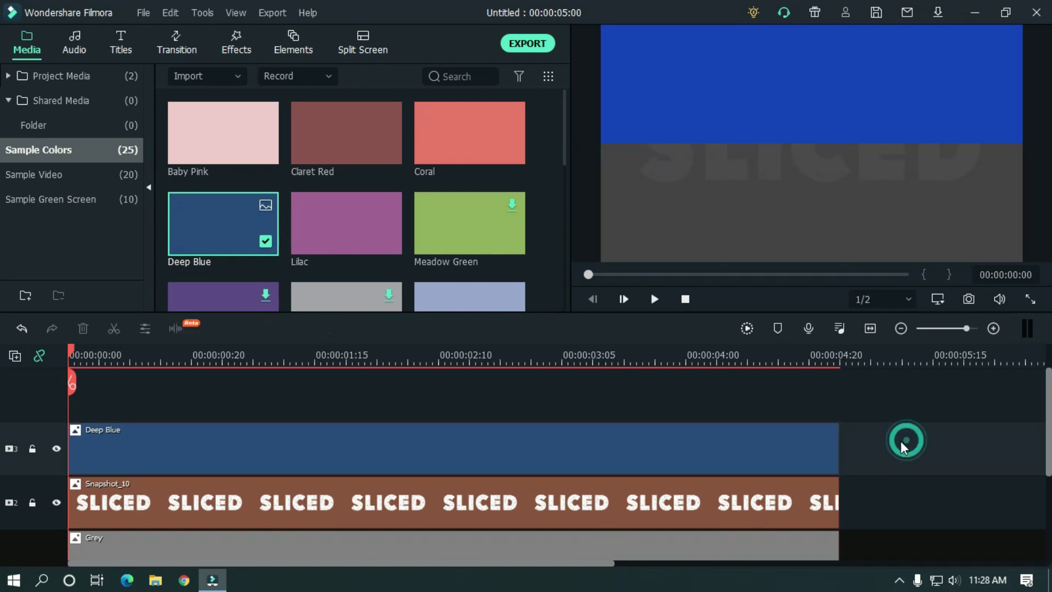
click(792, 449)
right_click(792, 449)
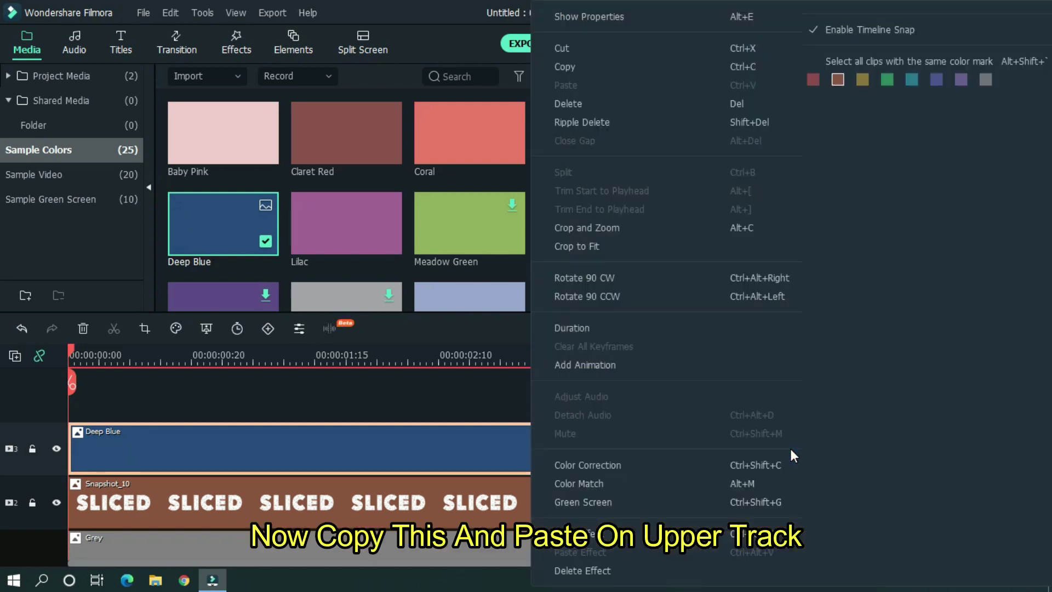
click(570, 67)
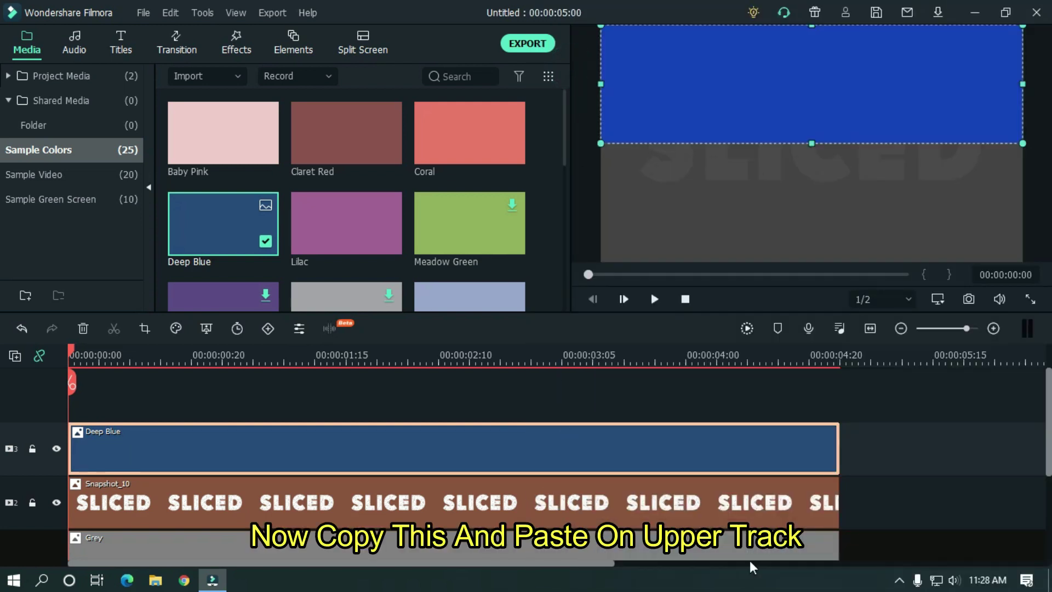
drag(574, 563, 672, 571)
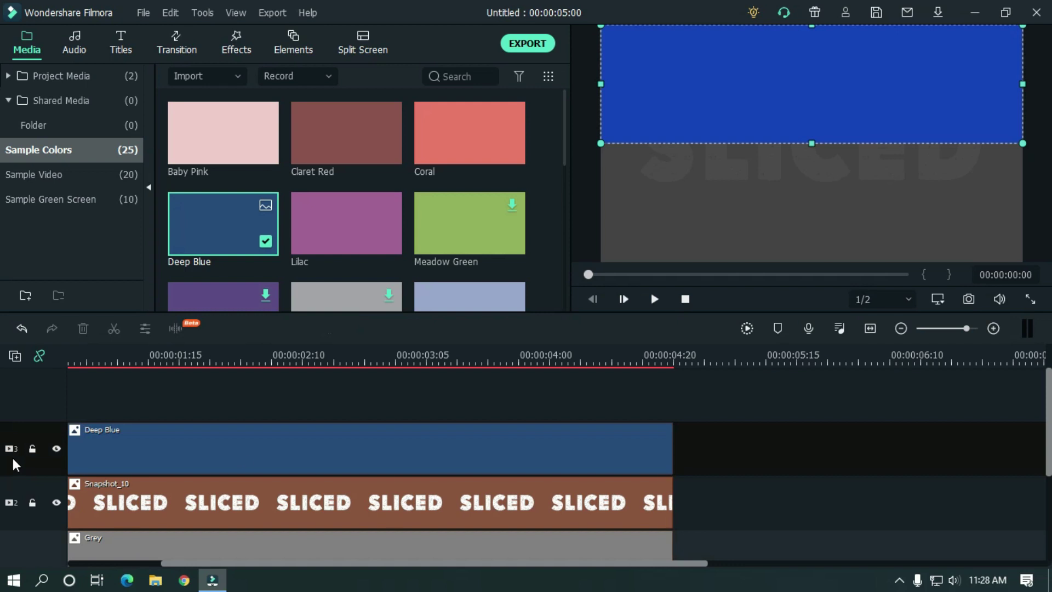
click(733, 349)
key(ctrl+v)
drag(791, 463, 17, 385)
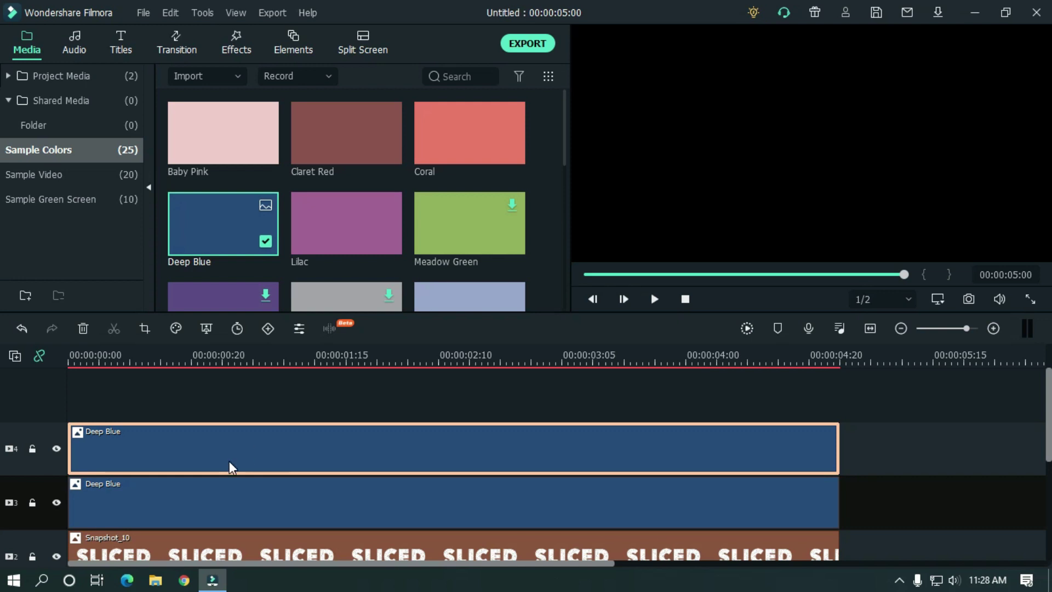
click(192, 355)
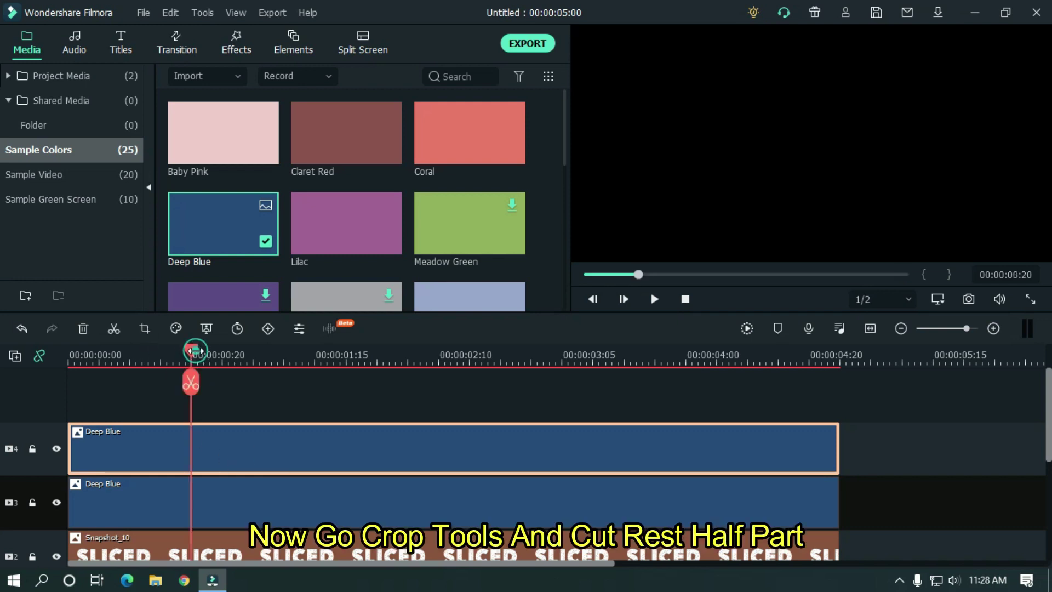
drag(193, 355, 71, 353)
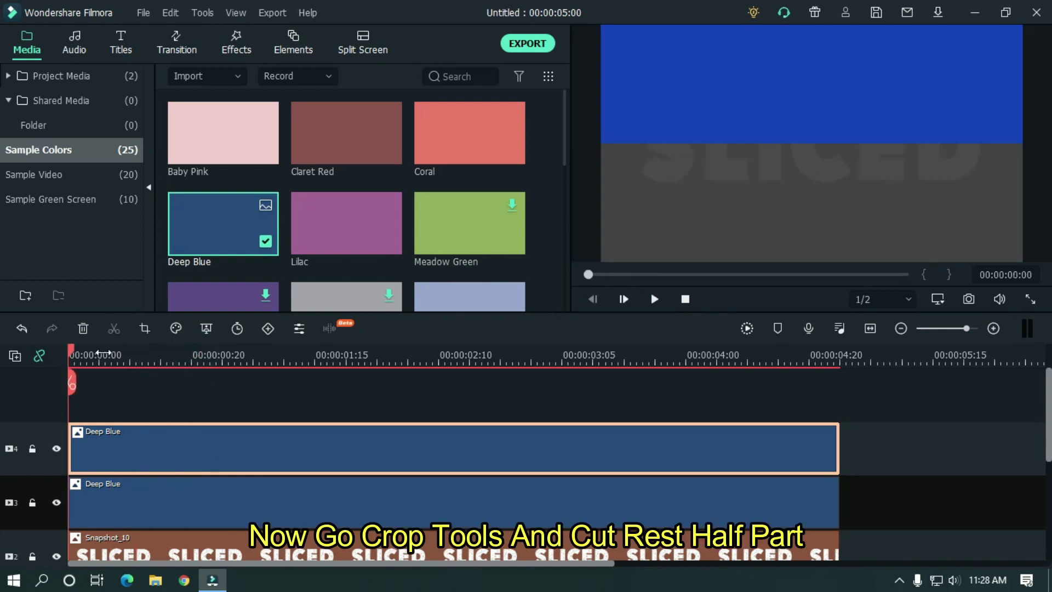
Crop the pasted blue layer to its lower half and move it into the bottom of the frame.
click(144, 329)
drag(517, 146, 501, 312)
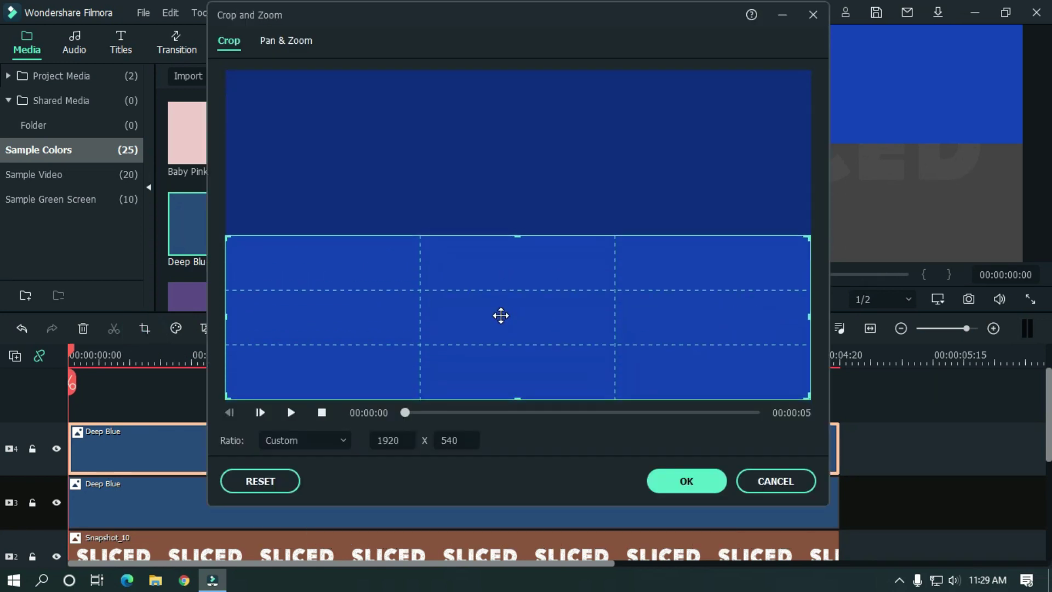
click(670, 481)
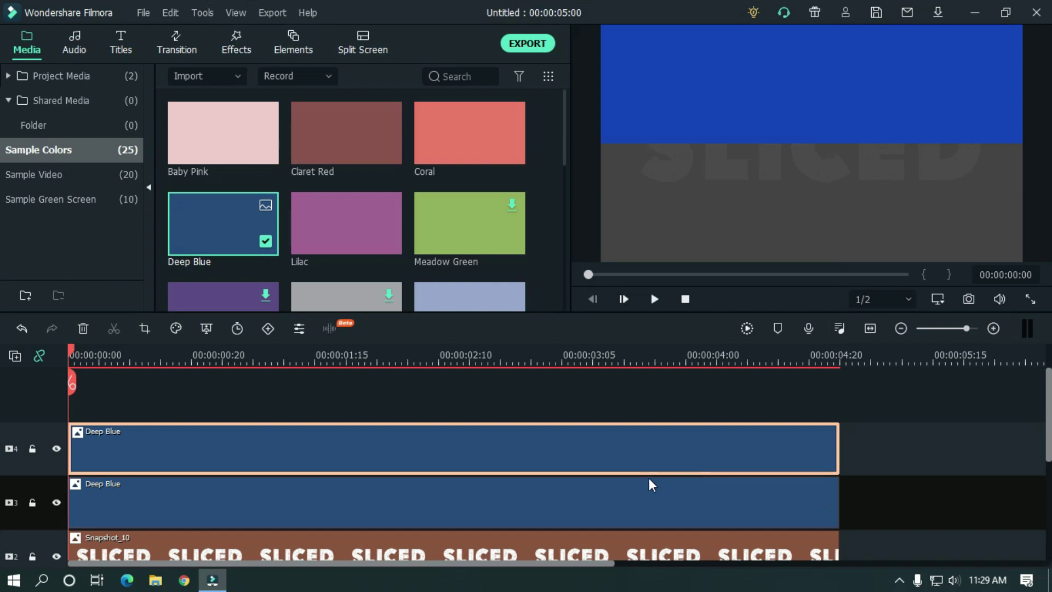
drag(790, 63, 792, 181)
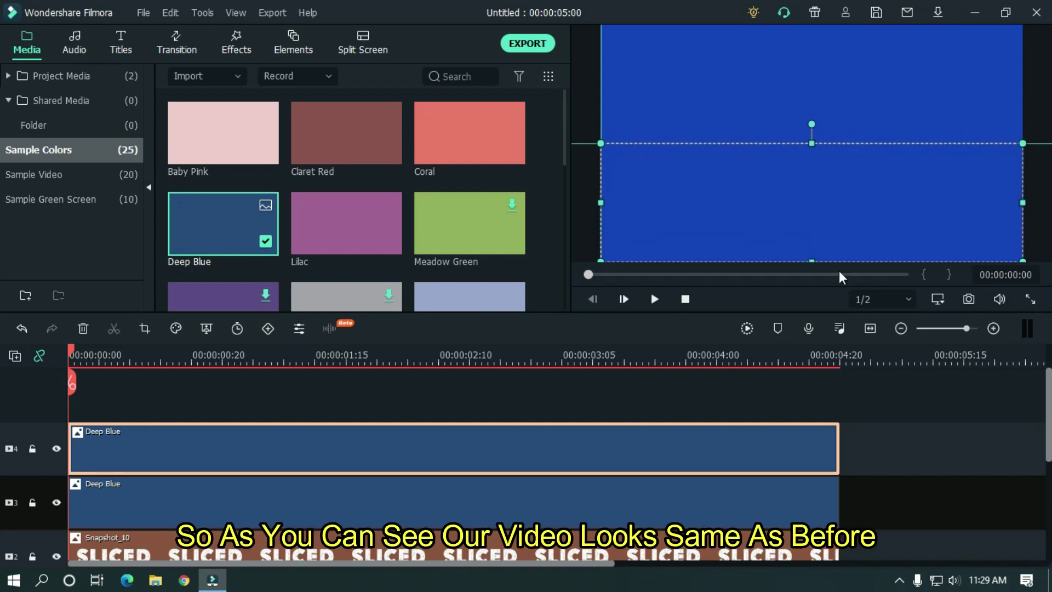
click(906, 467)
Compare the upper and lower Deep Blue clips by selecting each in turn.
double_click(312, 442)
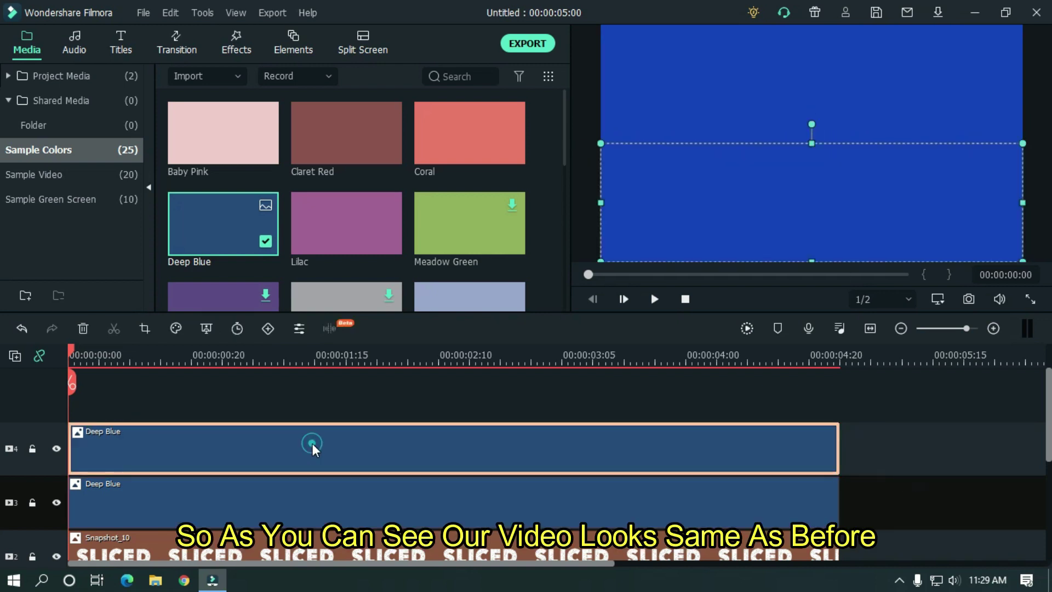
click(321, 501)
click(528, 298)
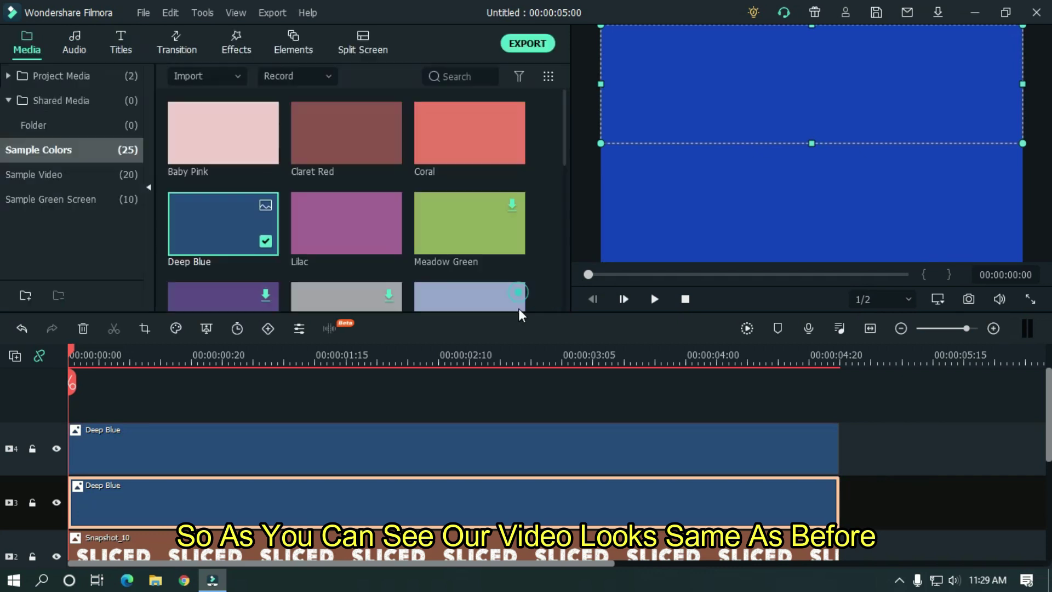
click(419, 485)
click(422, 456)
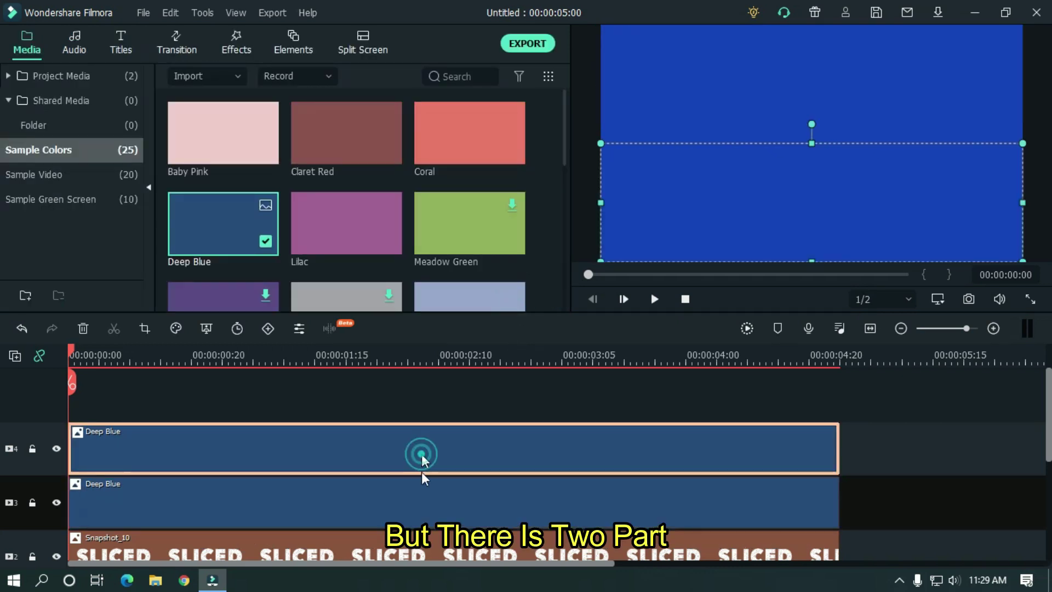
click(420, 483)
click(418, 450)
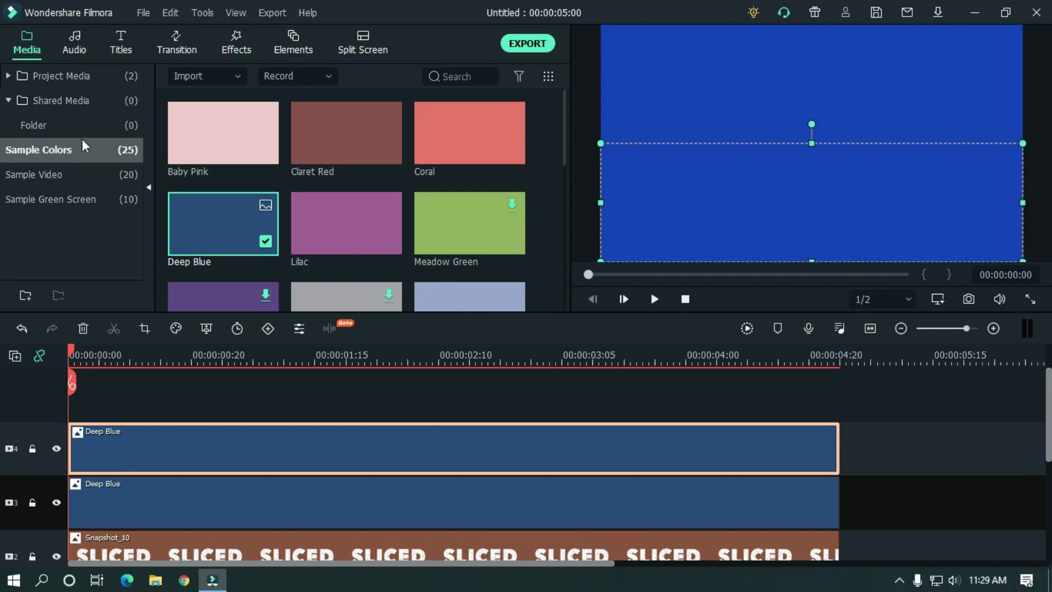
Add Snapshot_10 on a new top track, crop it to custom 1920 x 540, and raise it into the upper half.
click(98, 73)
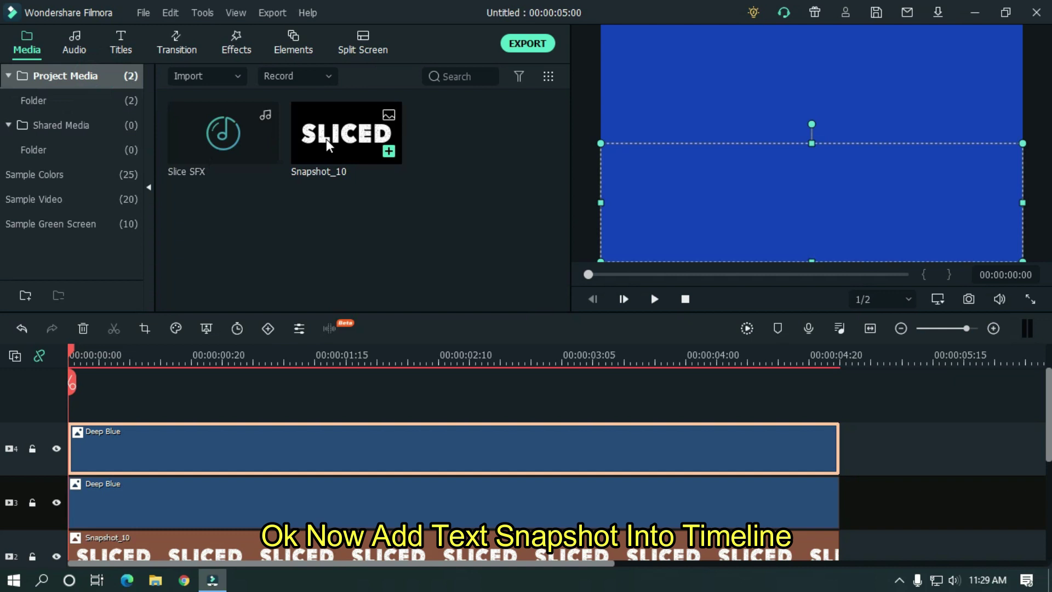
drag(358, 134, 75, 383)
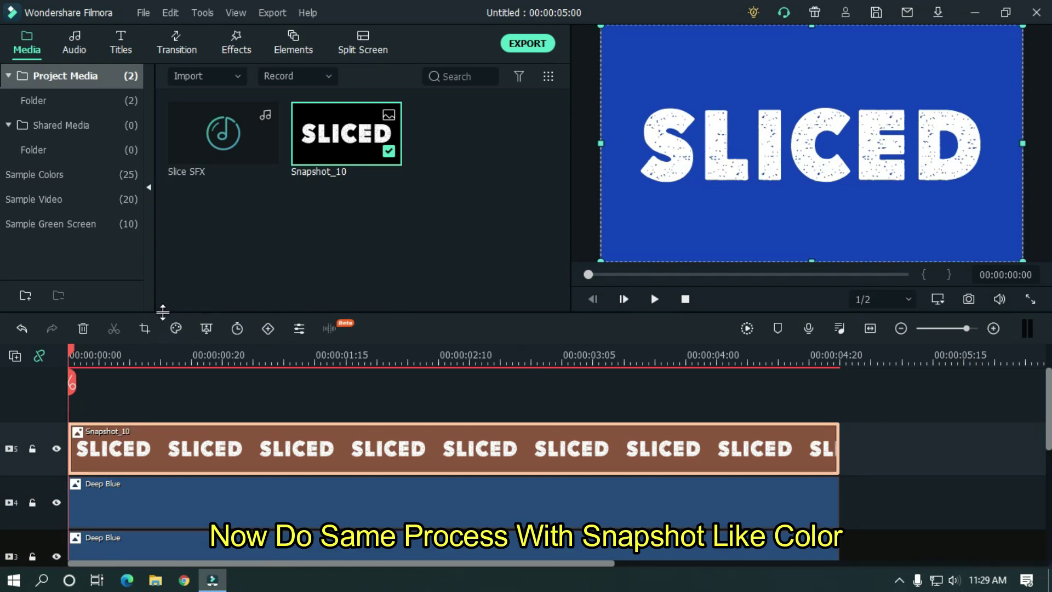
click(146, 326)
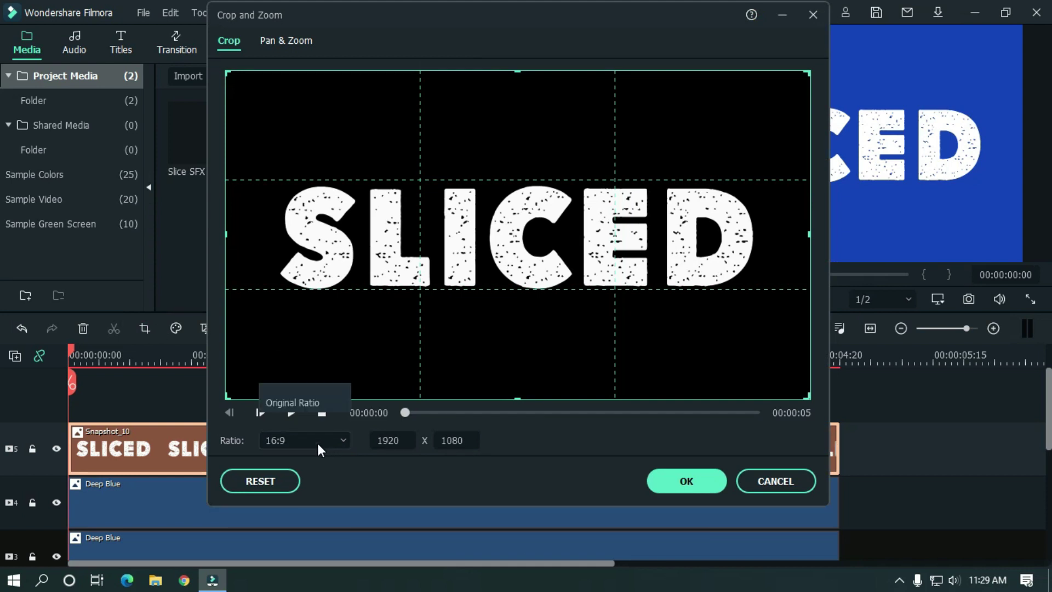
click(317, 442)
click(305, 413)
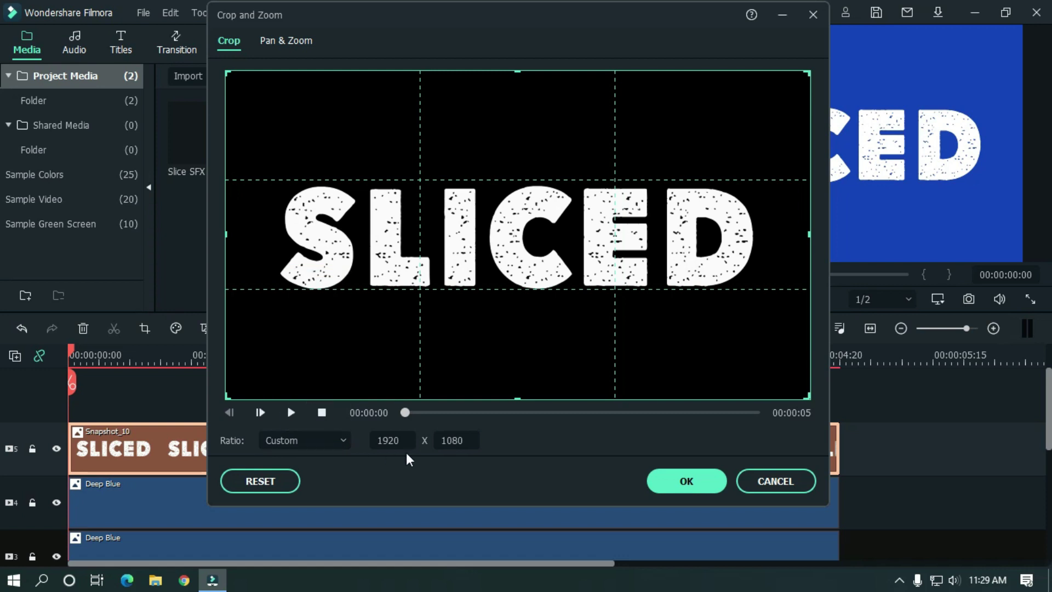
double_click(450, 442)
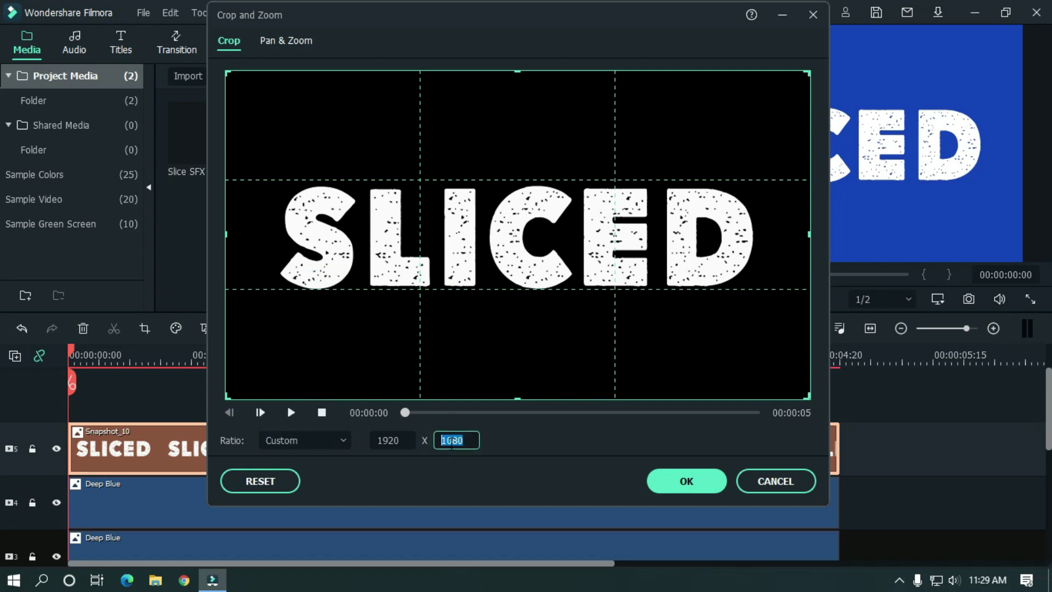
text(540)
key(Return)
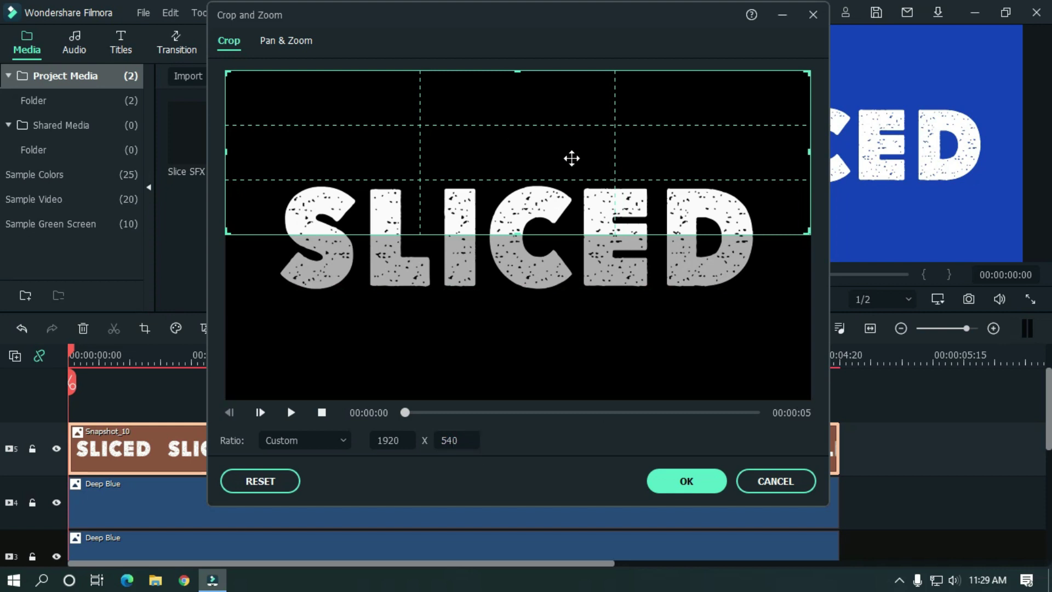
click(673, 481)
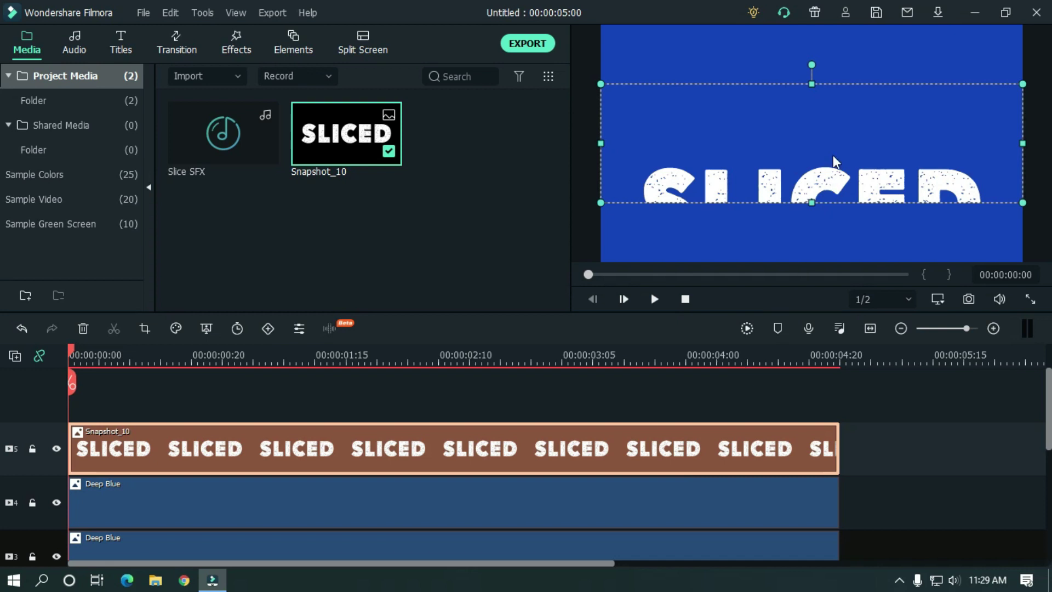
drag(834, 148, 839, 94)
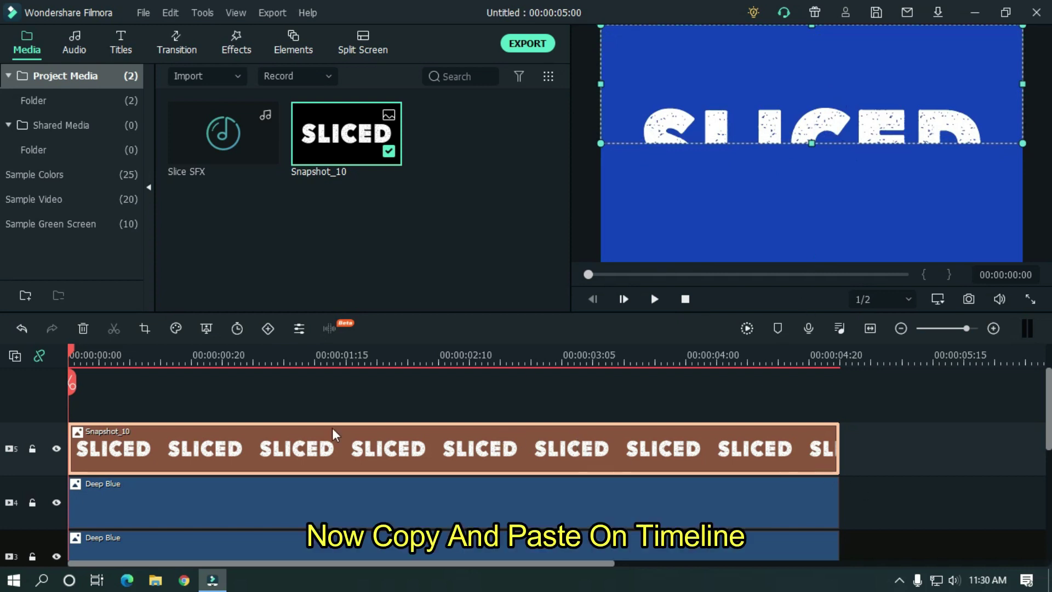
Paste a copy of the Snapshot_10 SLICED clip onto the track above.
click(749, 419)
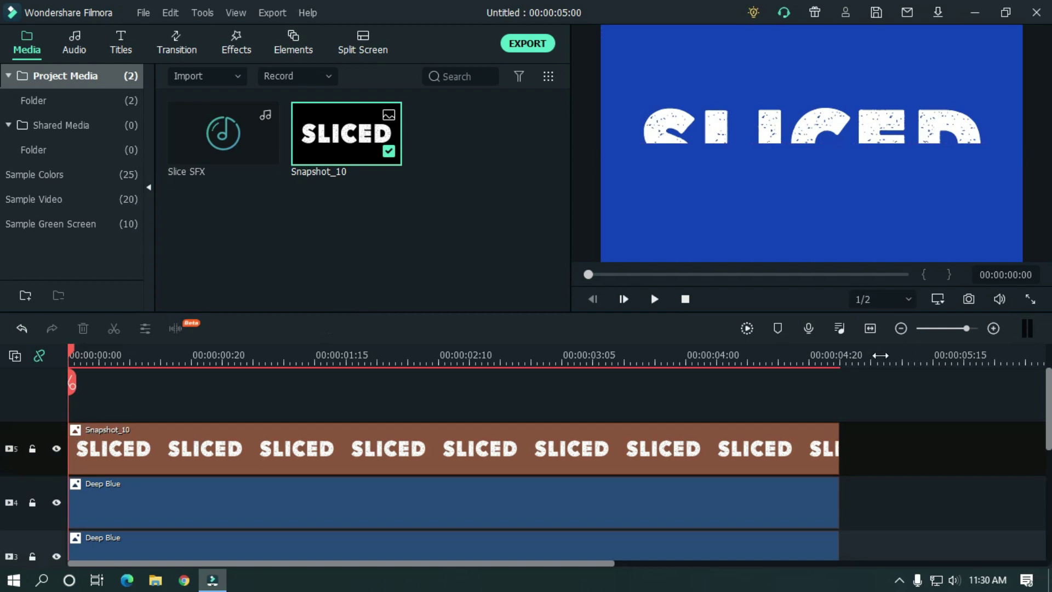
click(880, 356)
key(ctrl+v)
drag(869, 453, 52, 370)
Crop the copy to its lower half and lower it in the preview to complete the word.
click(173, 356)
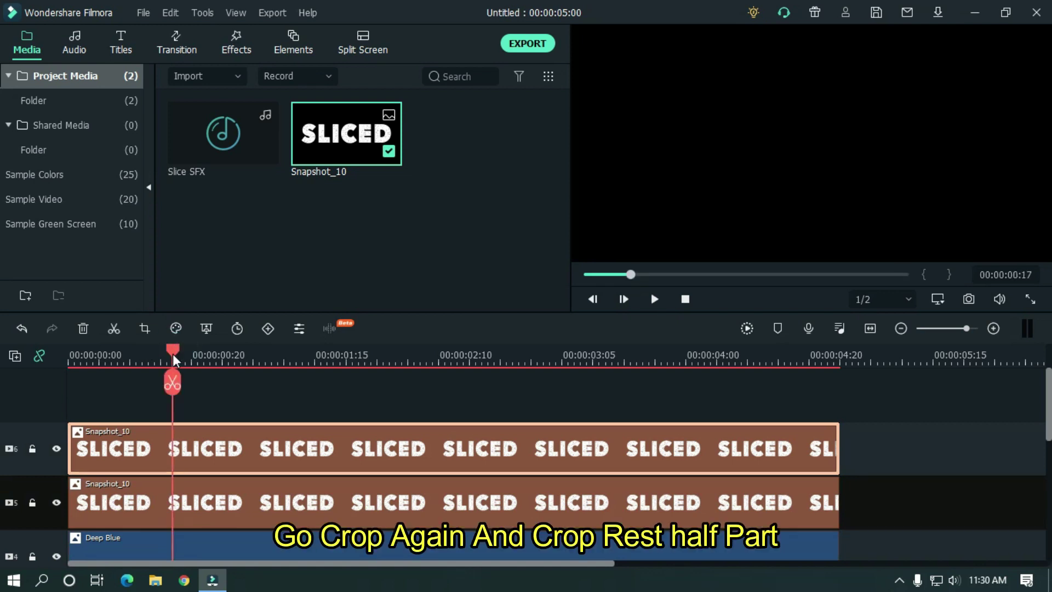
click(146, 331)
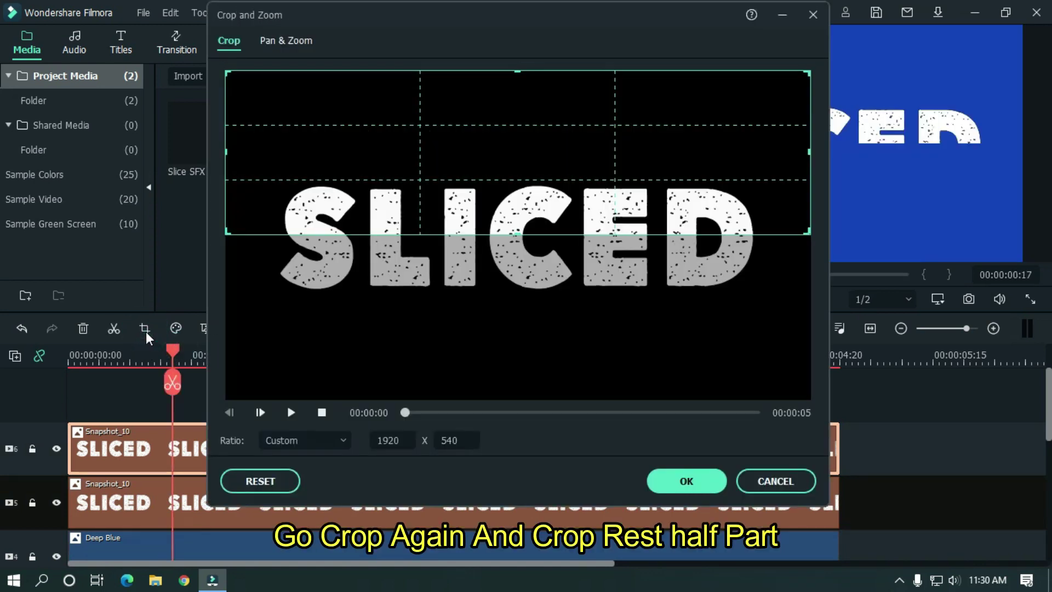
drag(561, 130, 543, 298)
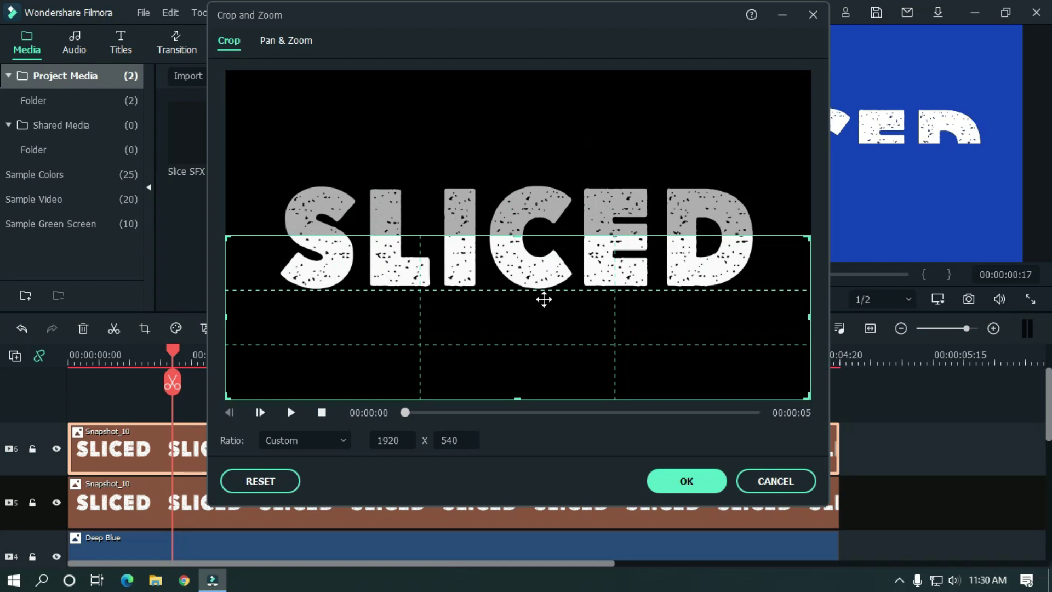
click(699, 481)
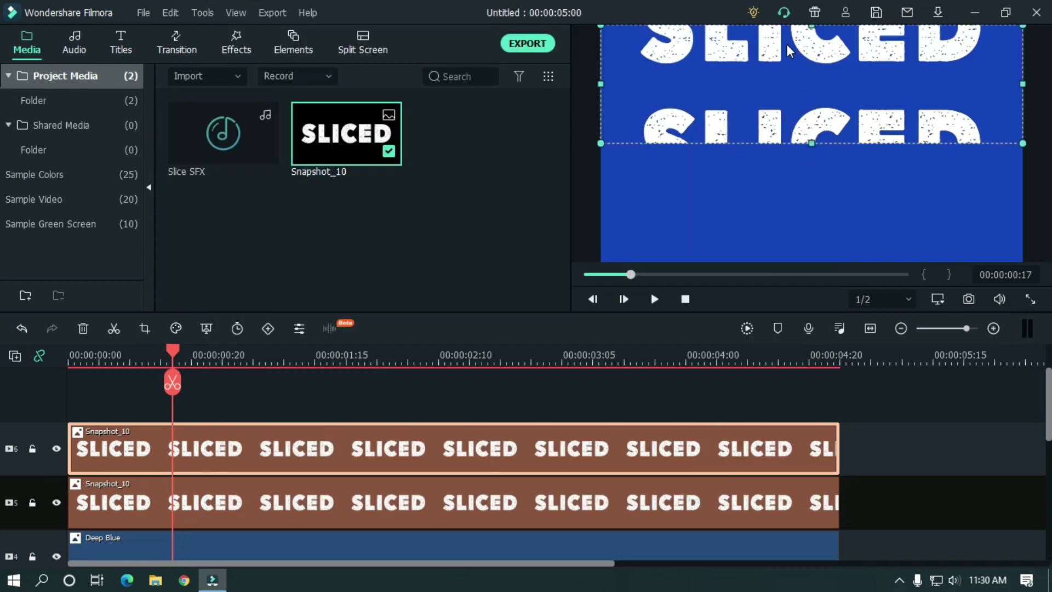
drag(787, 43, 788, 158)
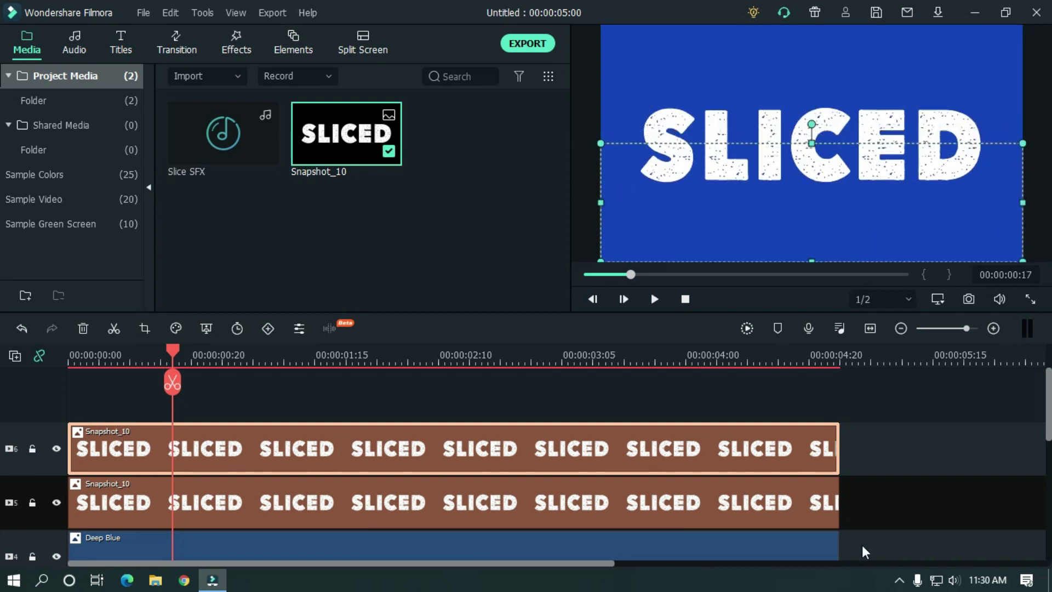
Inspect the top and lower Snapshot_10 clips' image properties, then close the panel.
click(939, 481)
click(636, 445)
double_click(636, 445)
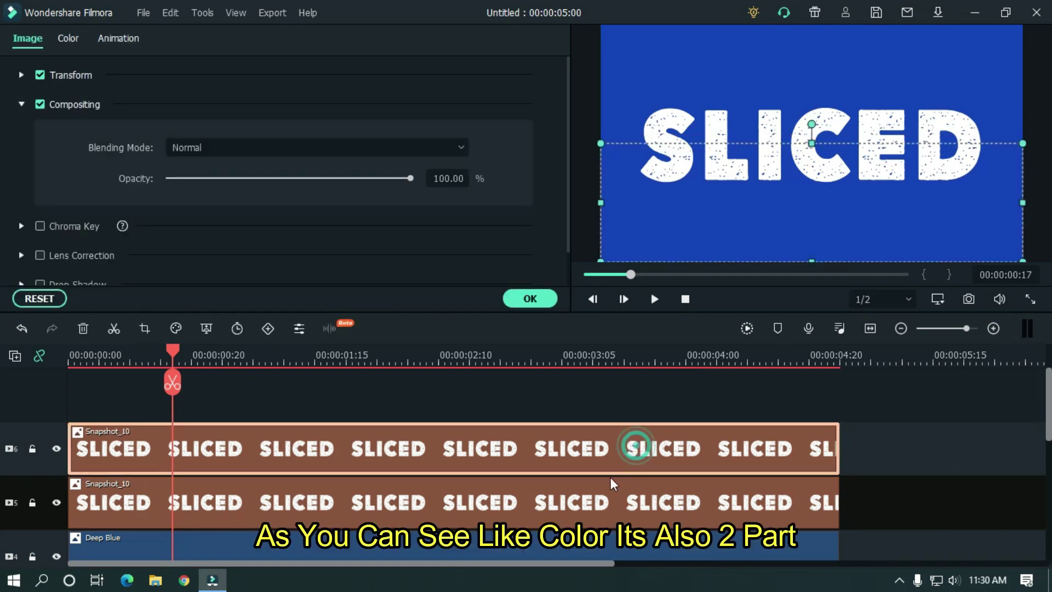
click(603, 499)
click(603, 453)
click(603, 495)
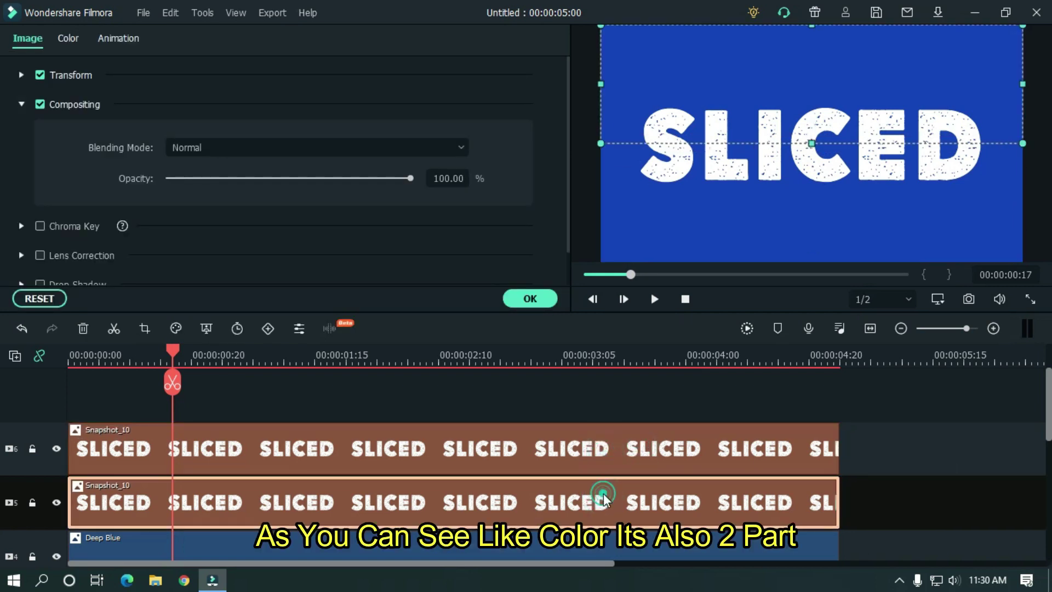
click(605, 441)
click(530, 299)
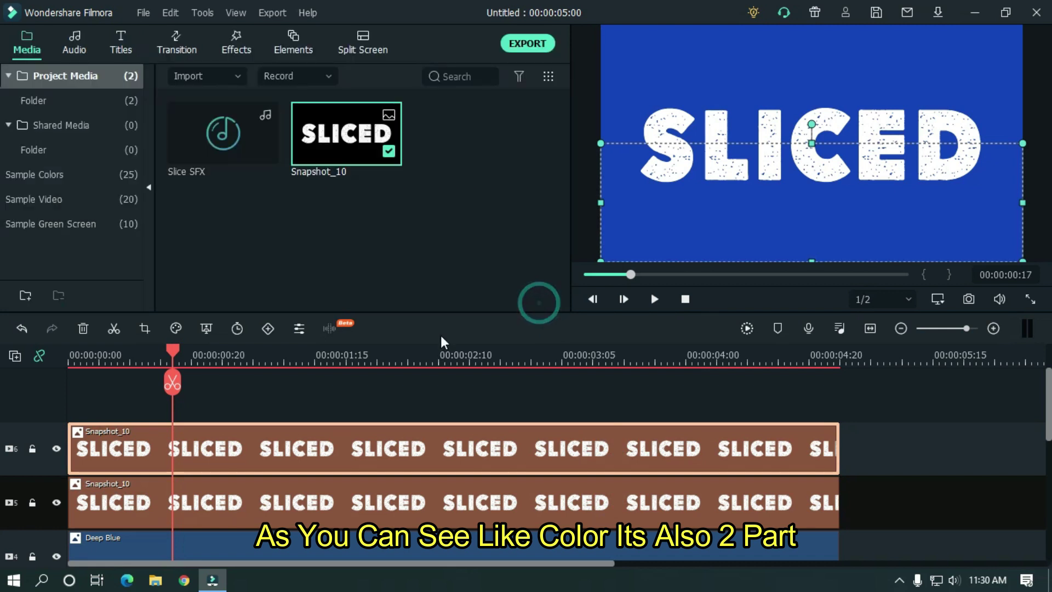
Hide track 6 holding the lower text half and preview the frame at 00:00:00:11.
click(162, 354)
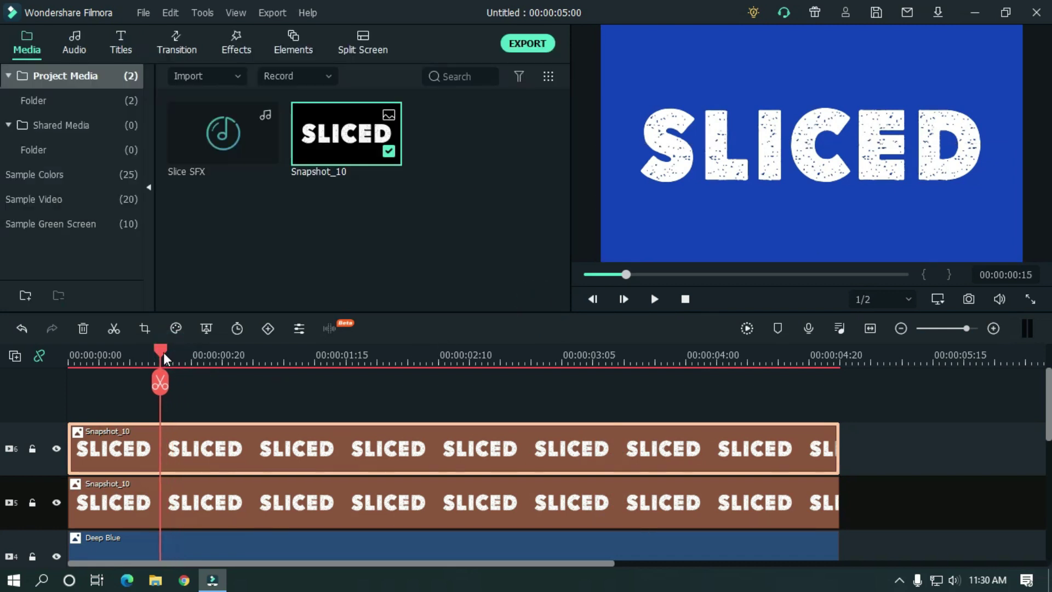
click(57, 448)
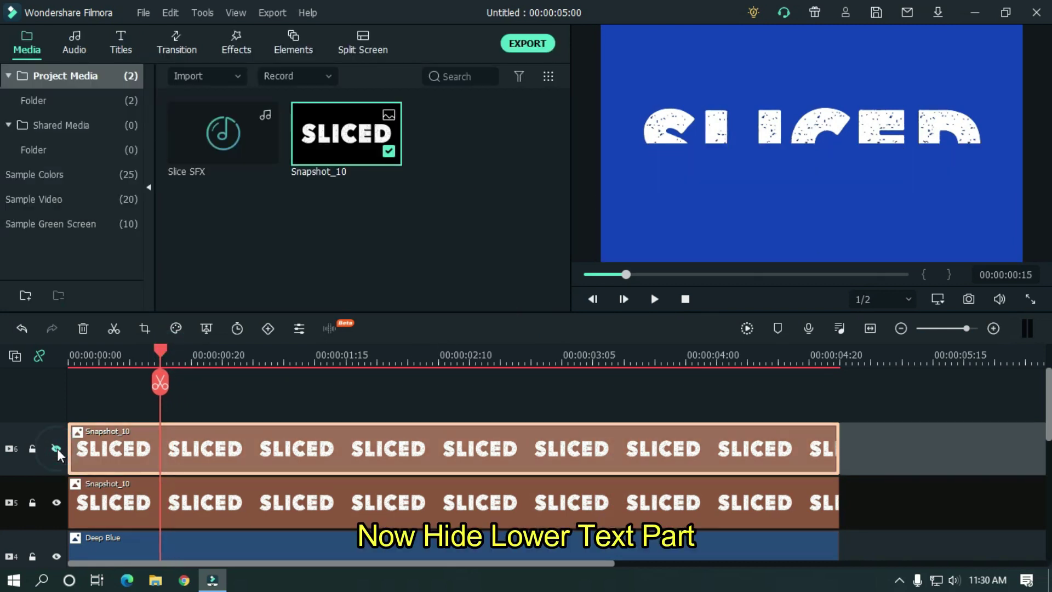
drag(164, 347, 52, 351)
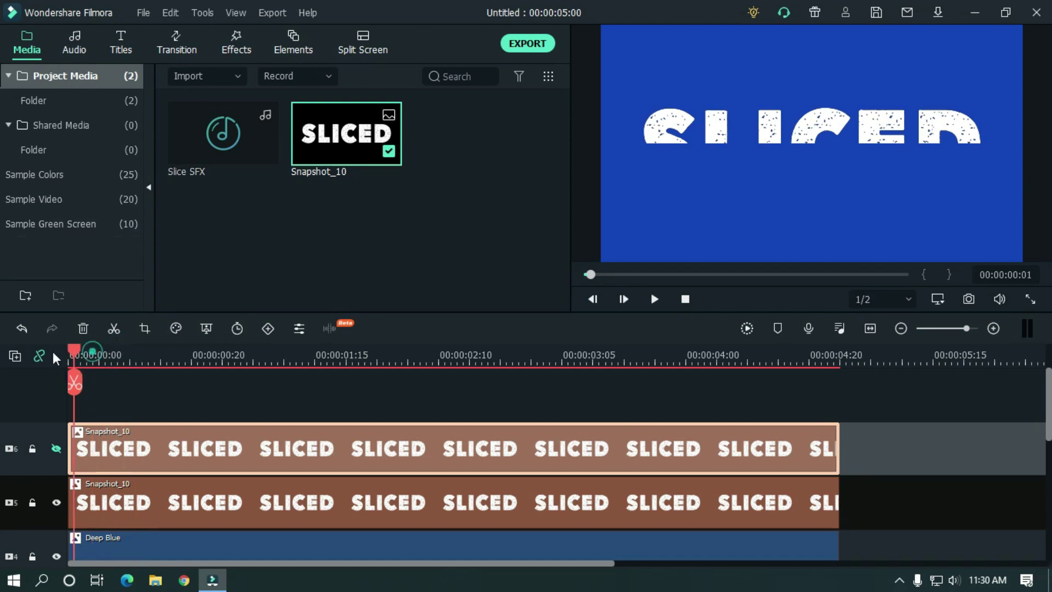
Place the Default Title on the top track and open its 'YOUR TITLE HERE' text editor.
click(128, 36)
drag(232, 123, 74, 386)
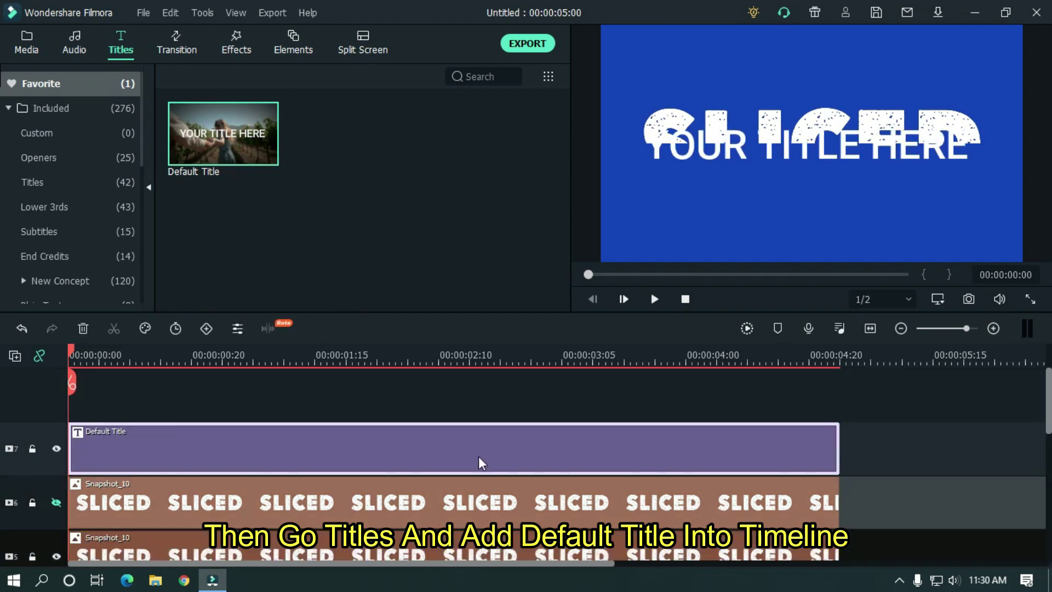
double_click(419, 446)
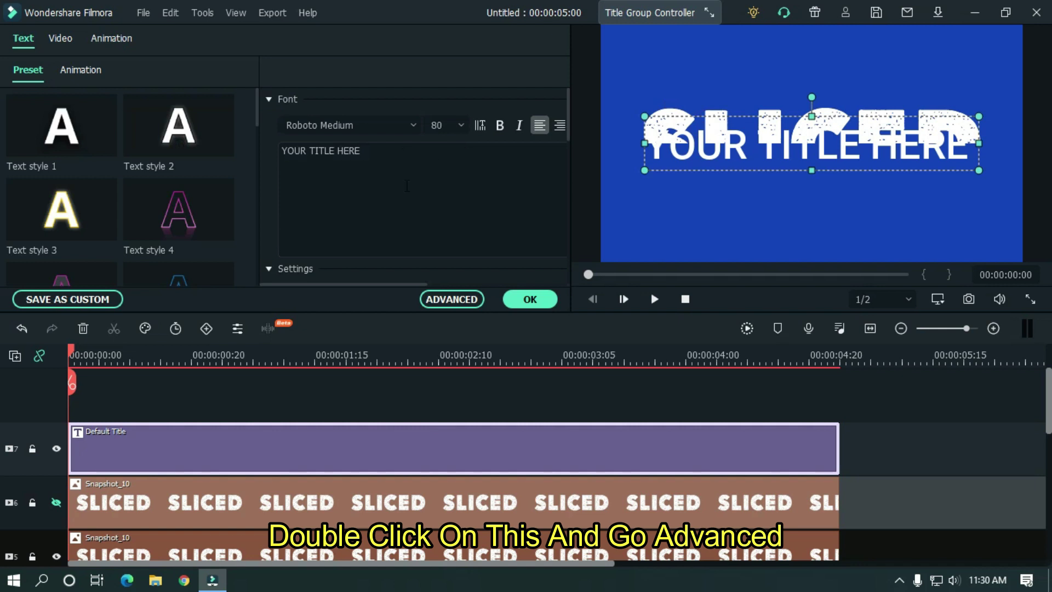
In Advanced Text Edit, delete the placeholder title text.
click(456, 298)
drag(124, 135, 60, 123)
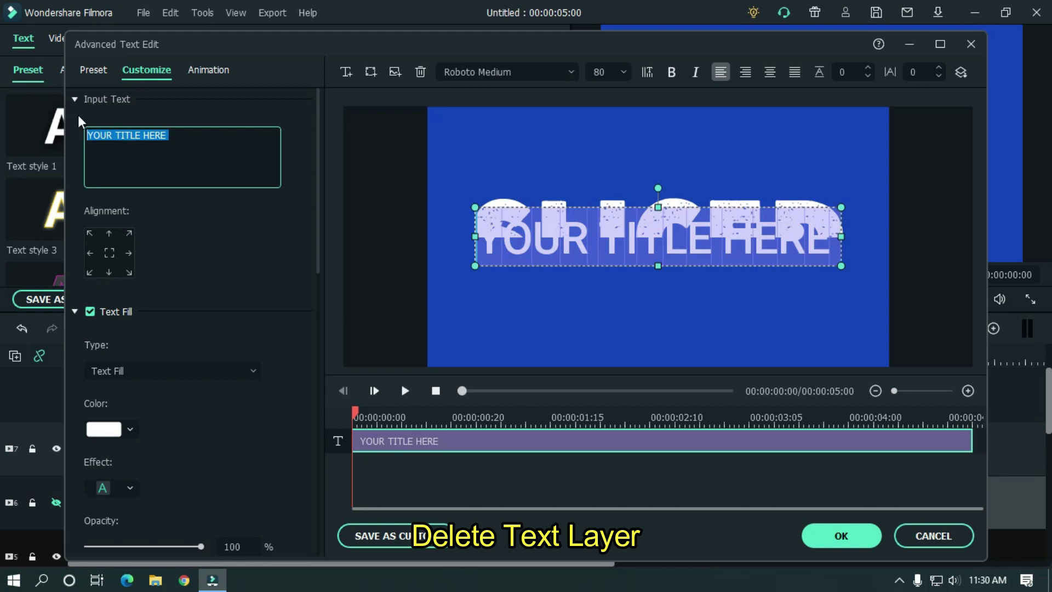
key(Delete)
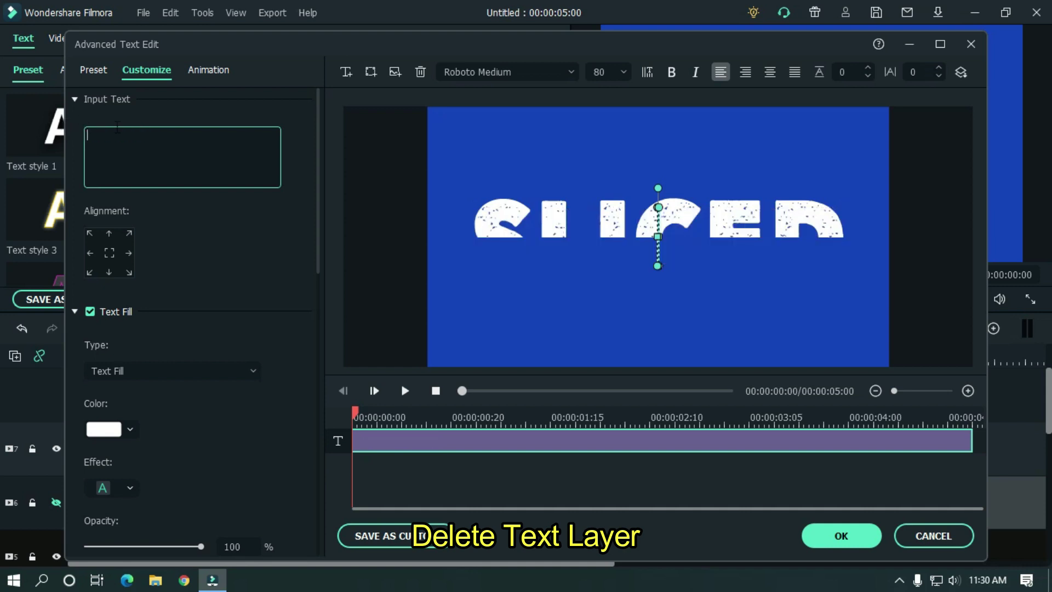
Add a Line shape and stretch both ends out to the left and right frame edges.
click(372, 75)
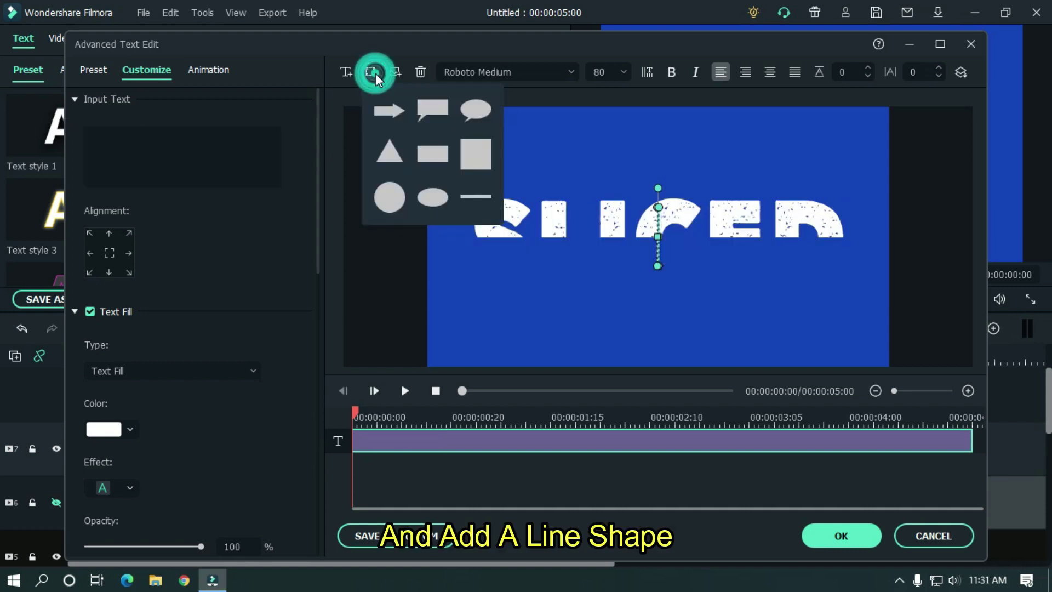
click(469, 202)
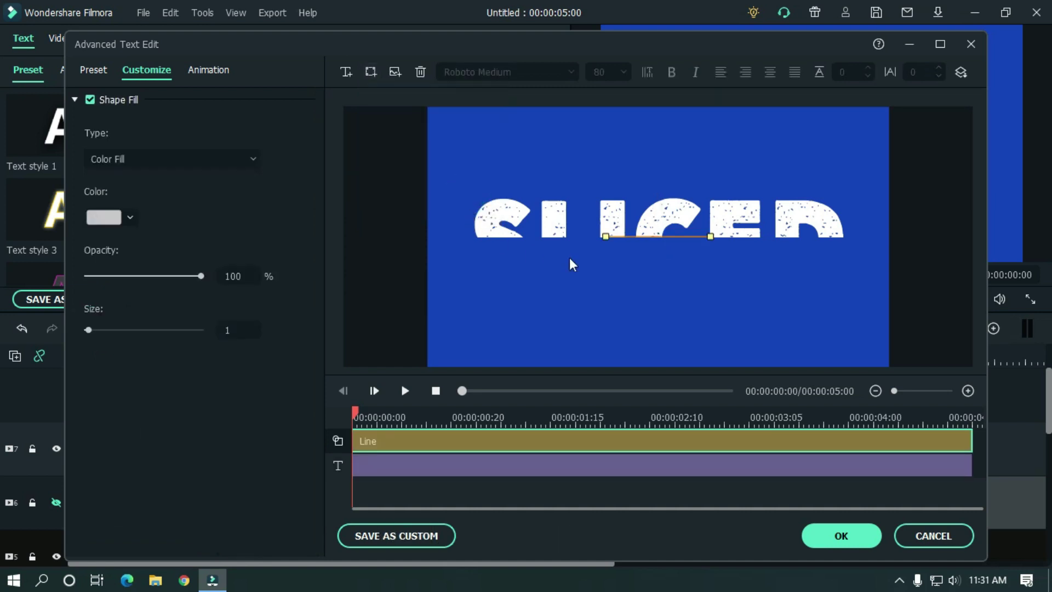
drag(605, 237, 406, 240)
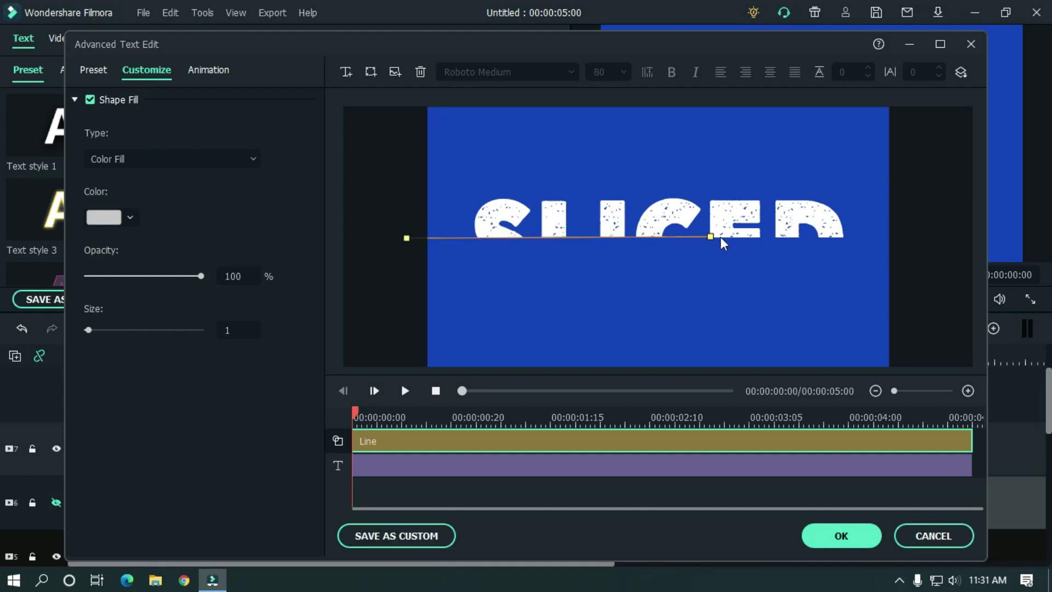
drag(711, 237, 907, 237)
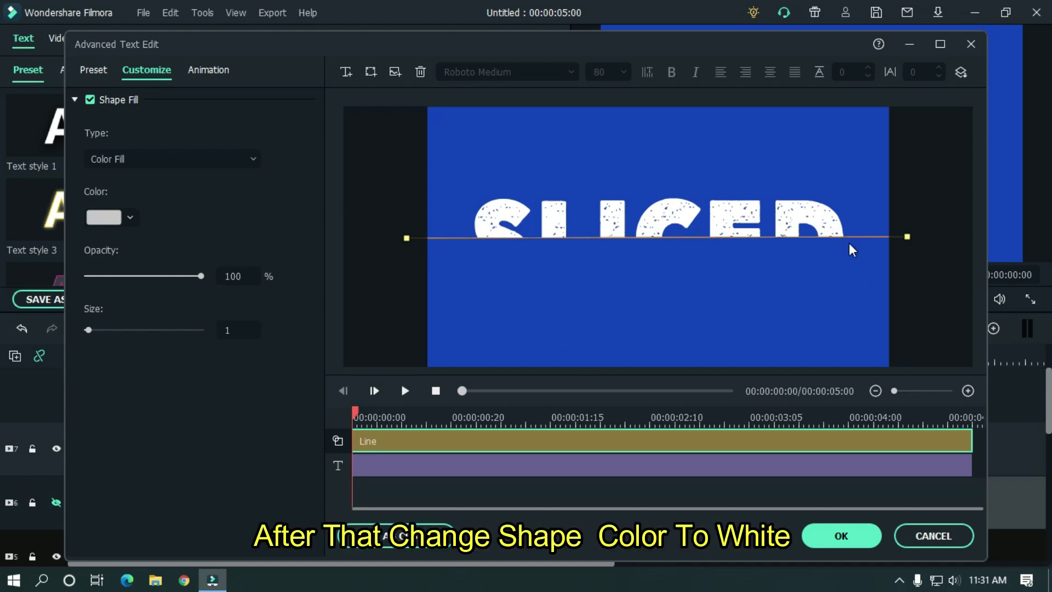
Set the line's Shape Fill to white (#ffffff) and confirm Advanced Text Edit with OK.
click(114, 218)
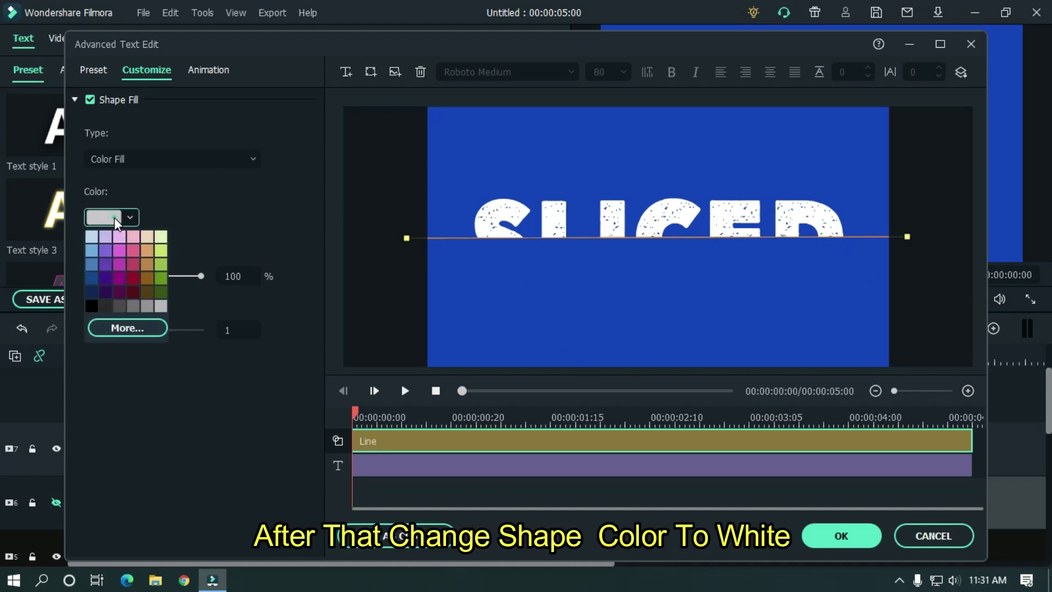
click(125, 324)
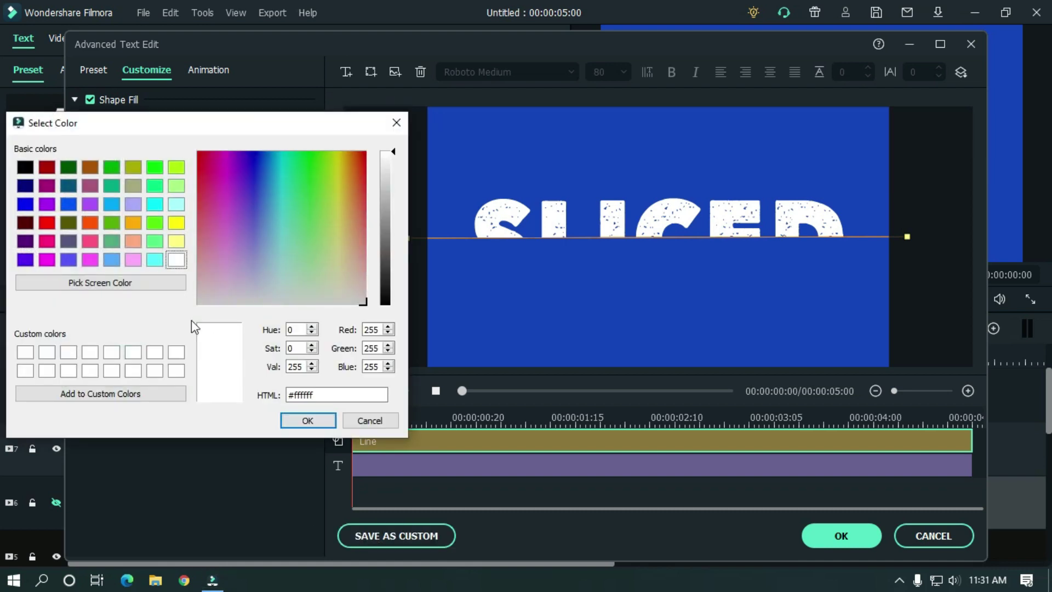
click(176, 260)
click(308, 421)
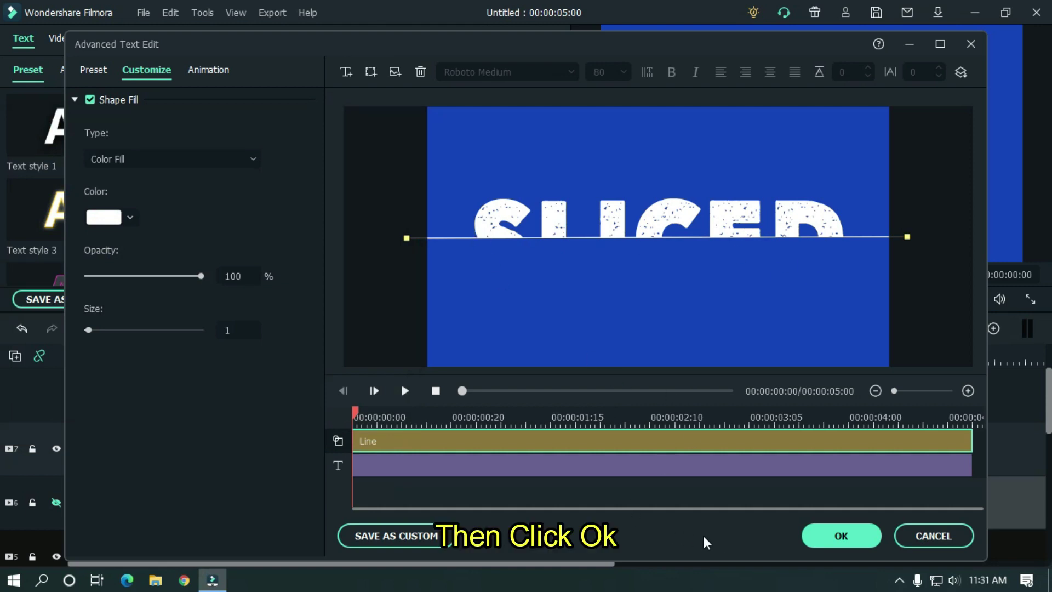
click(843, 535)
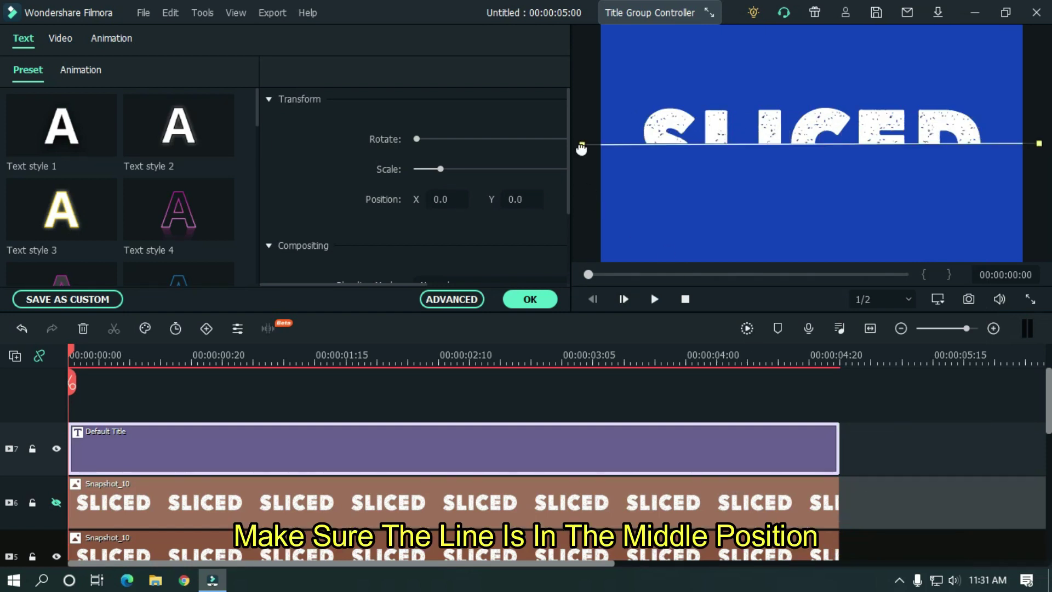
Nudge the line's left handle up onto the cut and confirm the title with OK.
drag(582, 148, 582, 146)
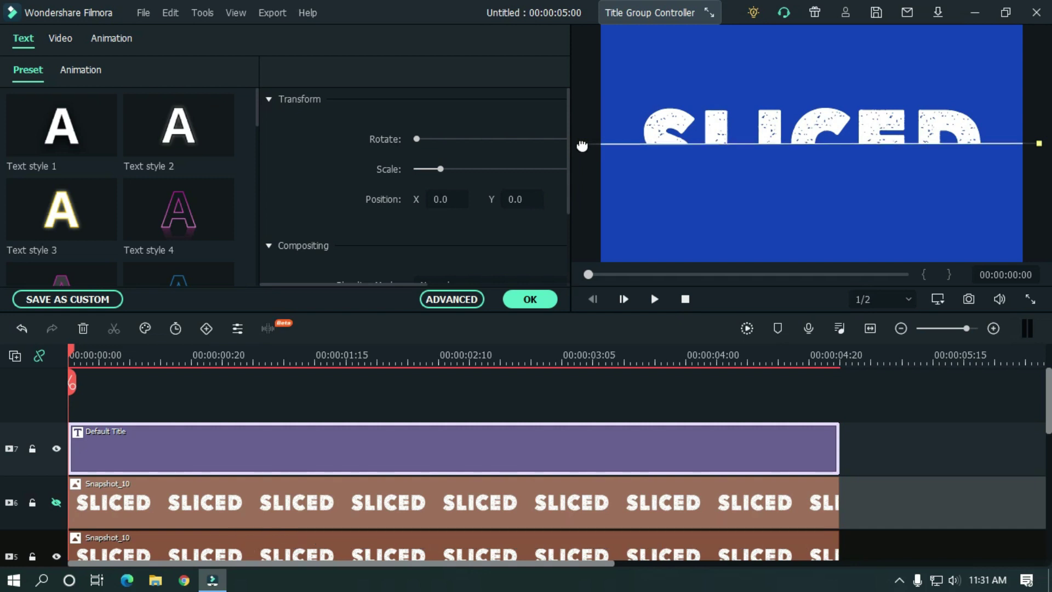
click(913, 439)
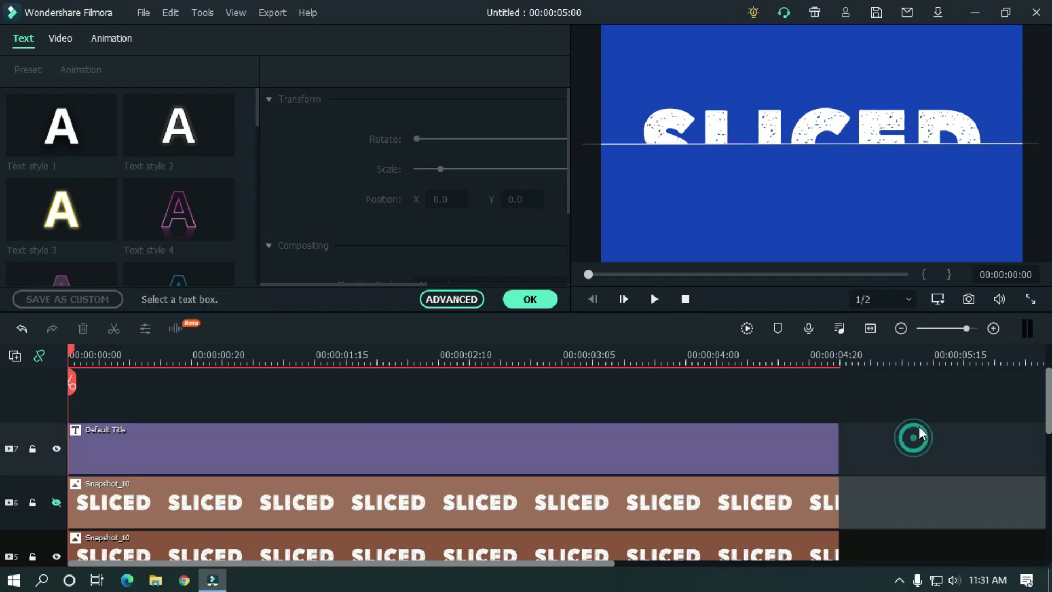
click(528, 301)
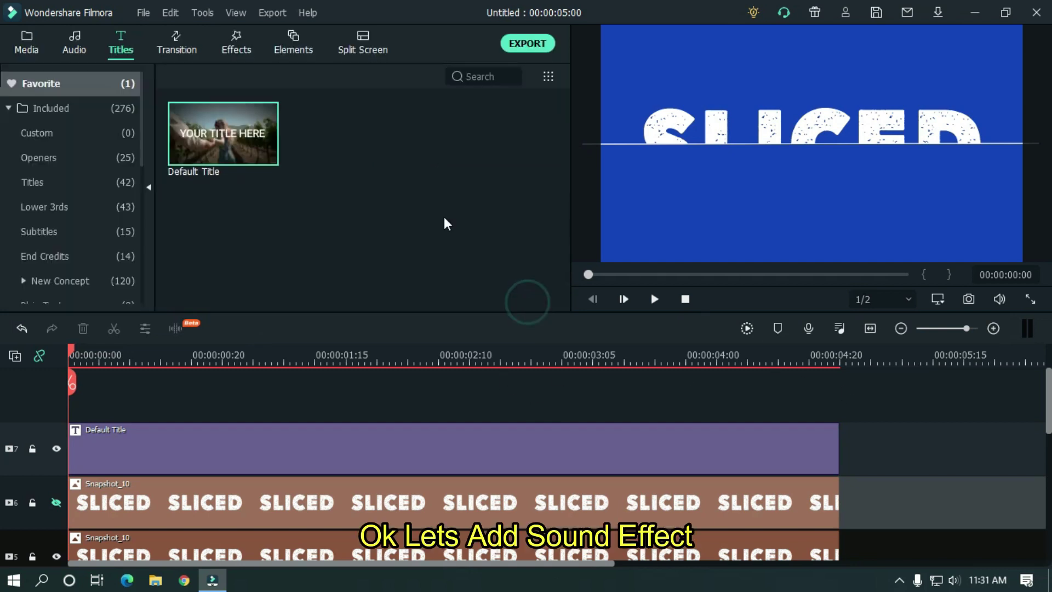
In the Media library, play the Slice SFX sound to preview it.
click(19, 47)
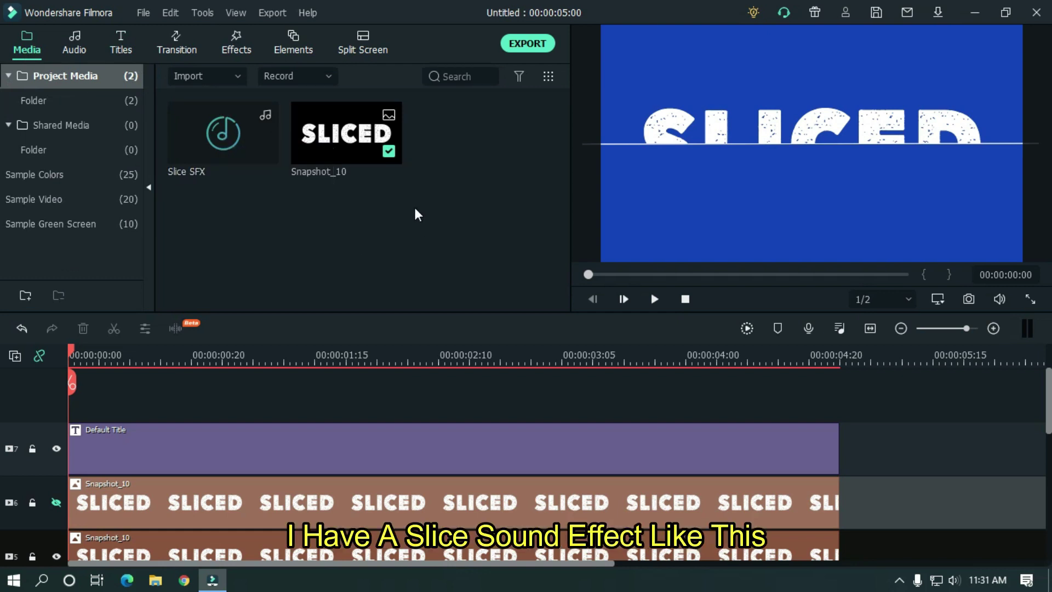
drag(639, 353, 678, 349)
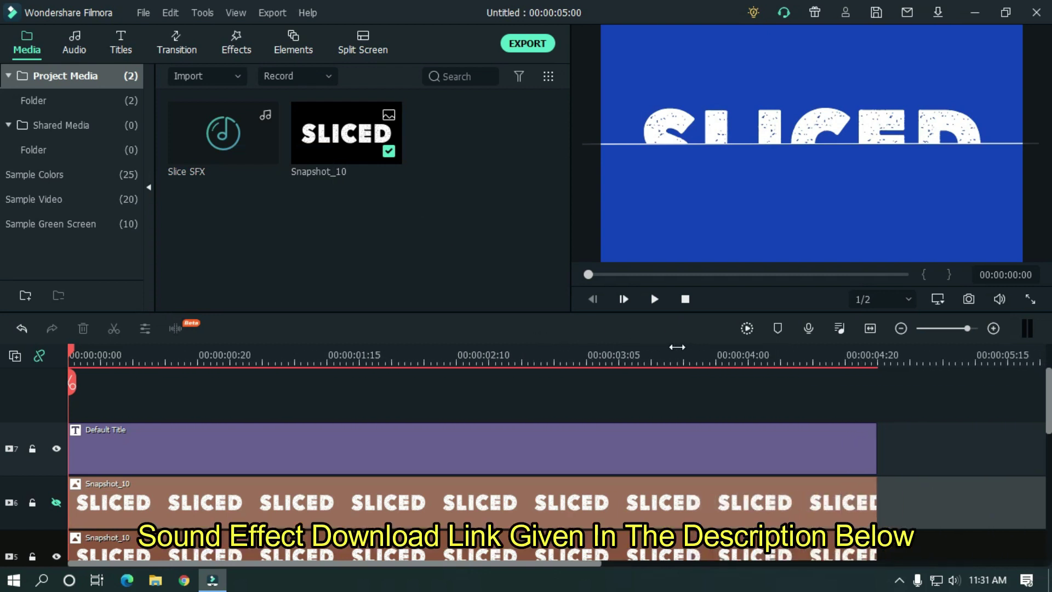
right_click(228, 130)
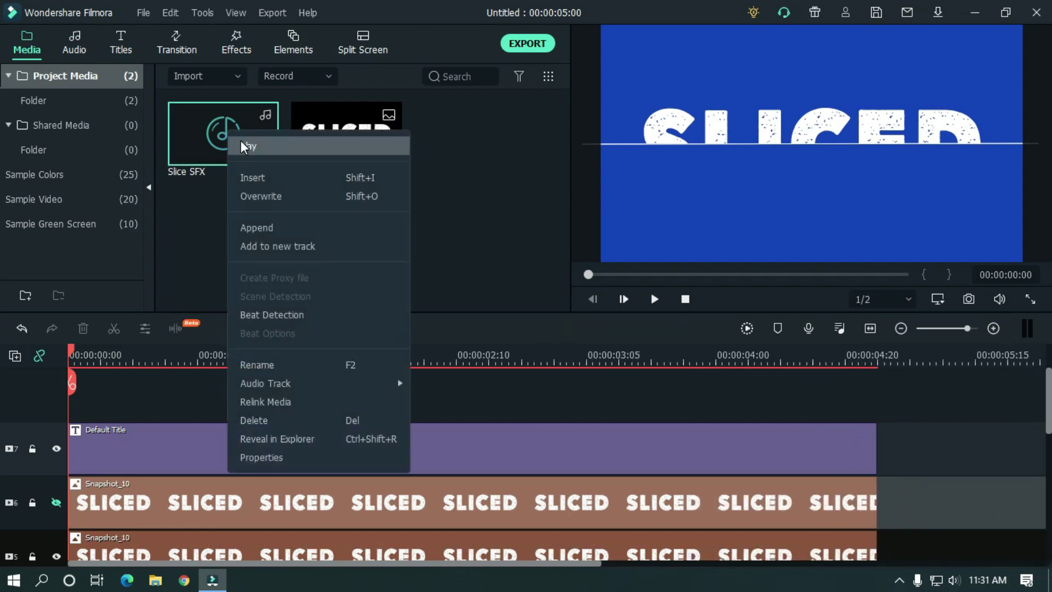
click(241, 140)
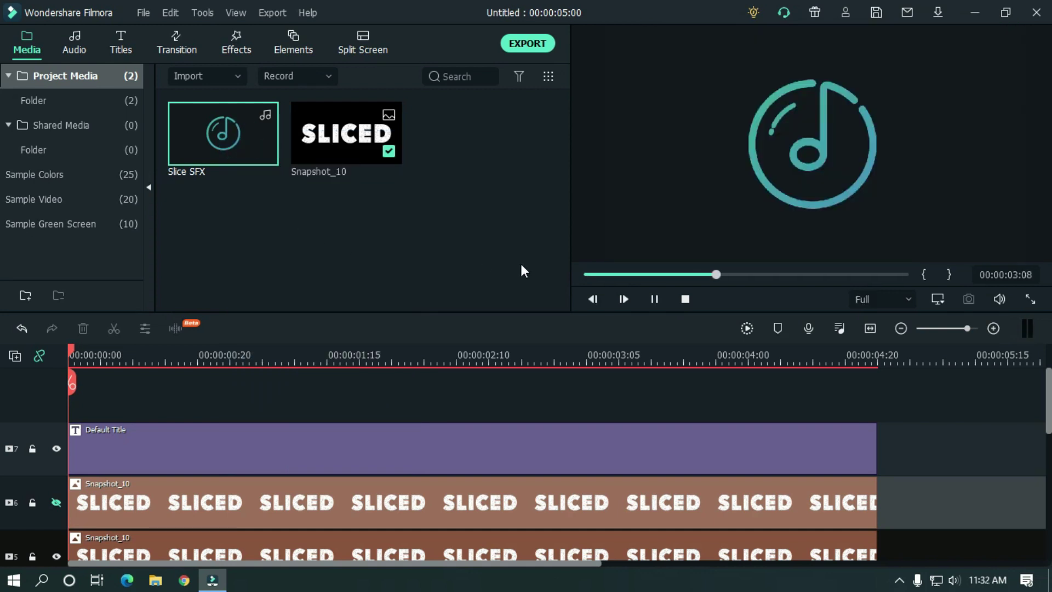
click(655, 299)
Drag Slice SFX onto audio track 1 beneath the Grey clip.
mouse_move(248, 160)
drag(267, 235, 54, 488)
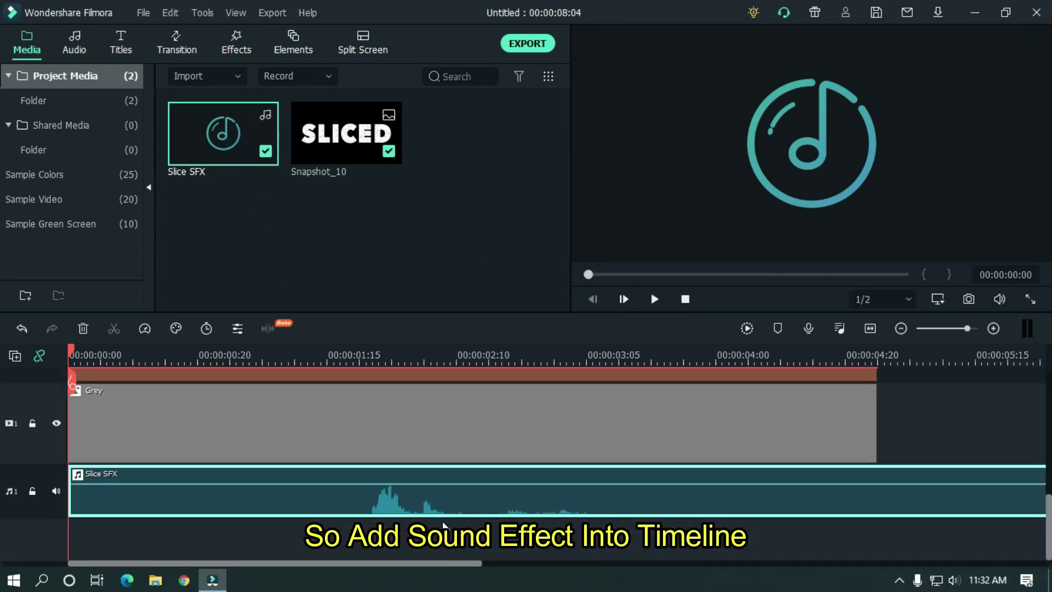
drag(1047, 526, 1047, 424)
Place the playhead at 00:00:01:22 where the Slice SFX waveform starts, and zoom in.
scroll(1048, 424, down, 5)
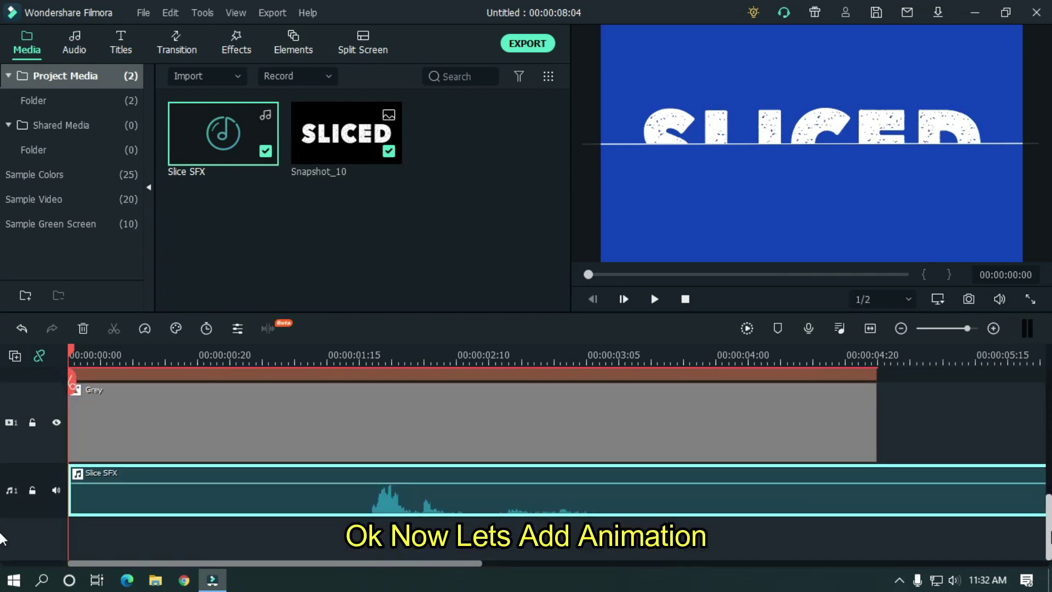
click(383, 362)
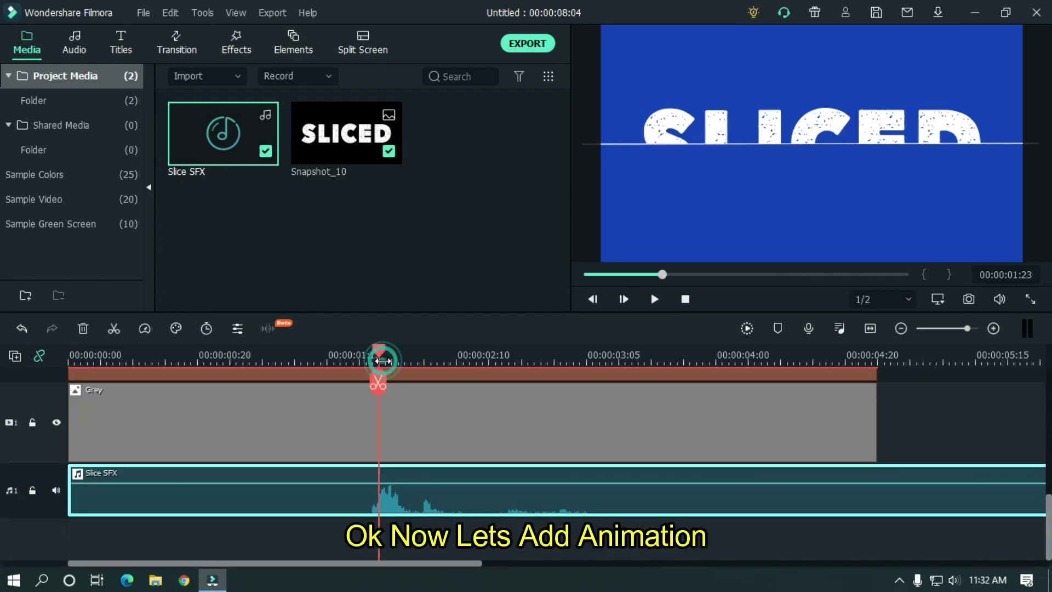
drag(383, 361, 380, 365)
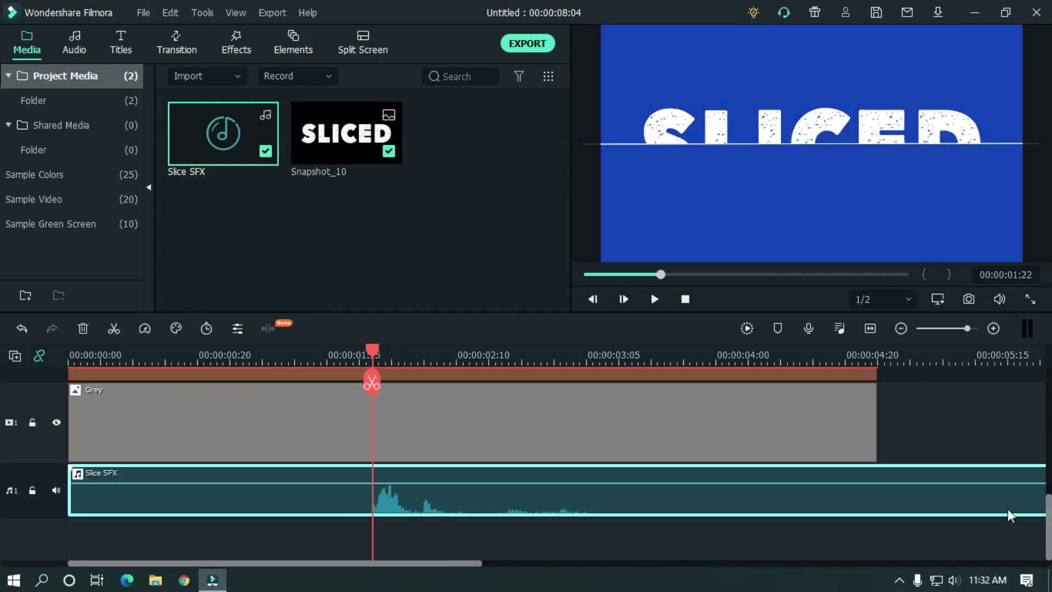
scroll(1047, 526, up, 2)
scroll(1047, 526, down, 2)
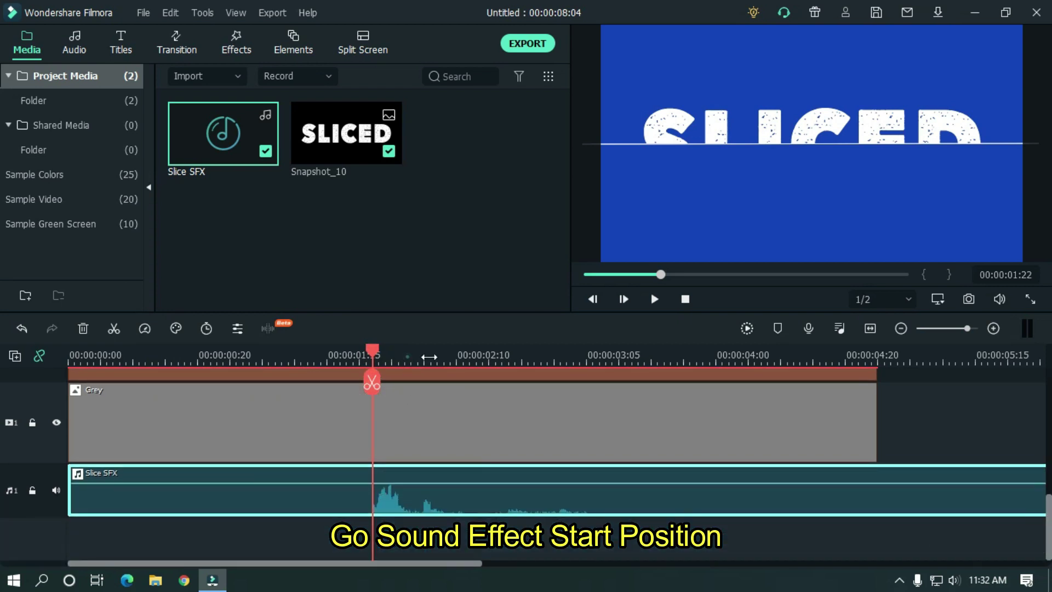
key(ctrl+equal)
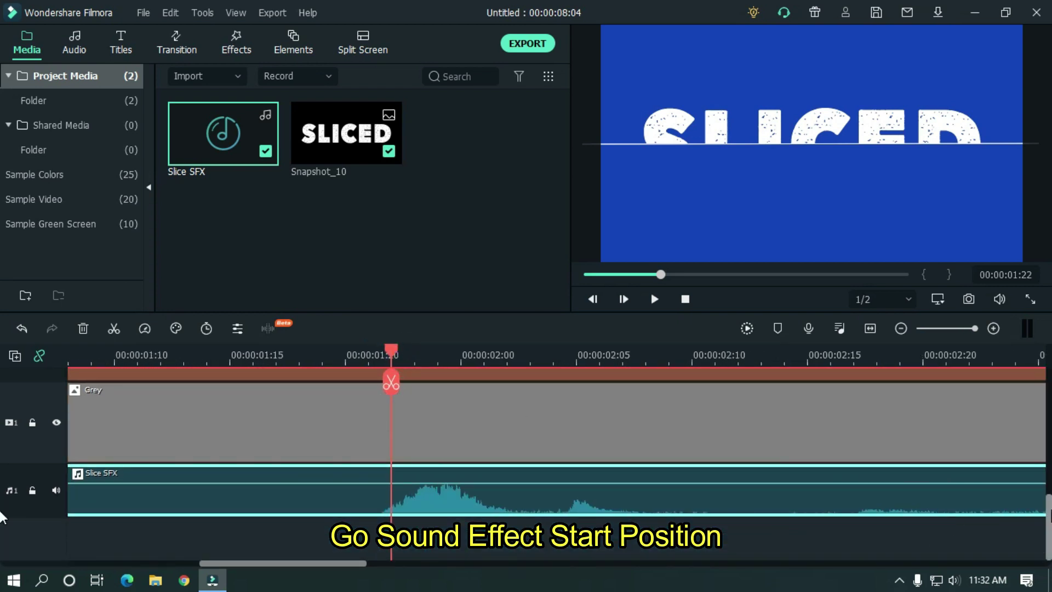
drag(1047, 526, 1047, 382)
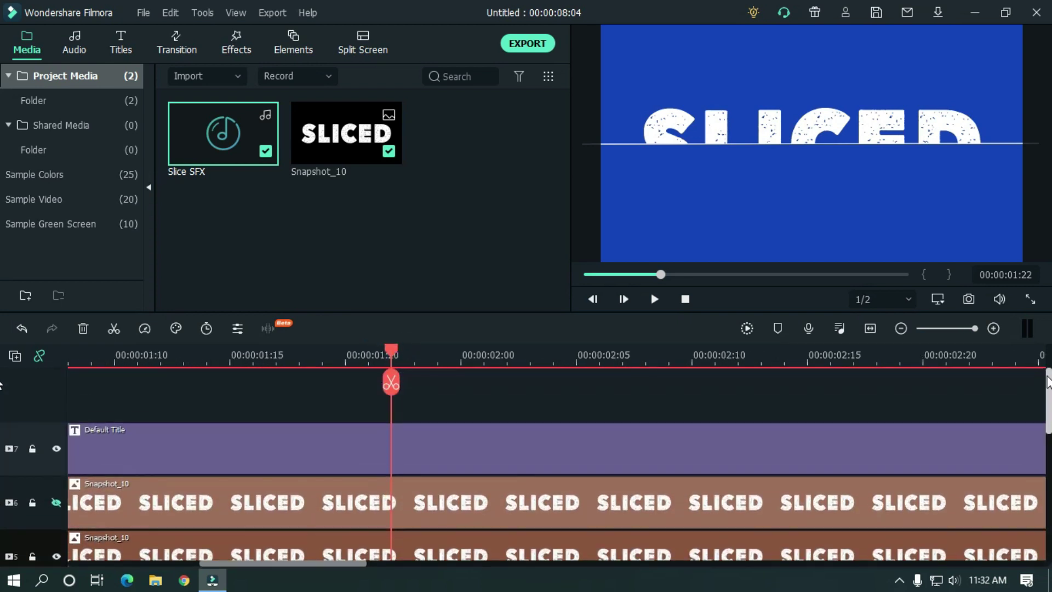
Under Animation > Customize, keyframe the title's Position X at 587 at 00:00:01:22.
double_click(417, 447)
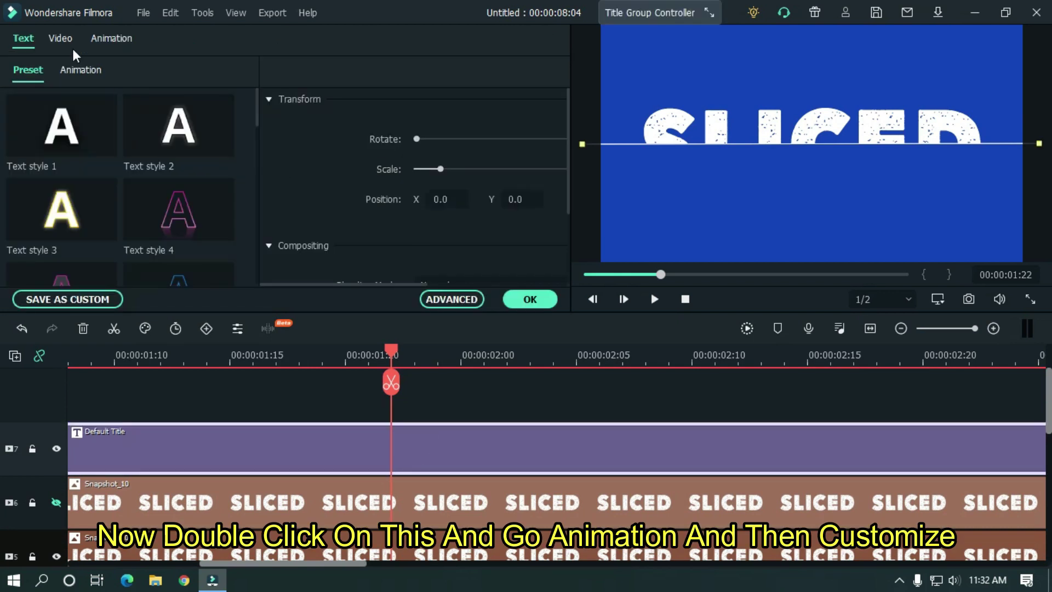
click(104, 38)
click(97, 70)
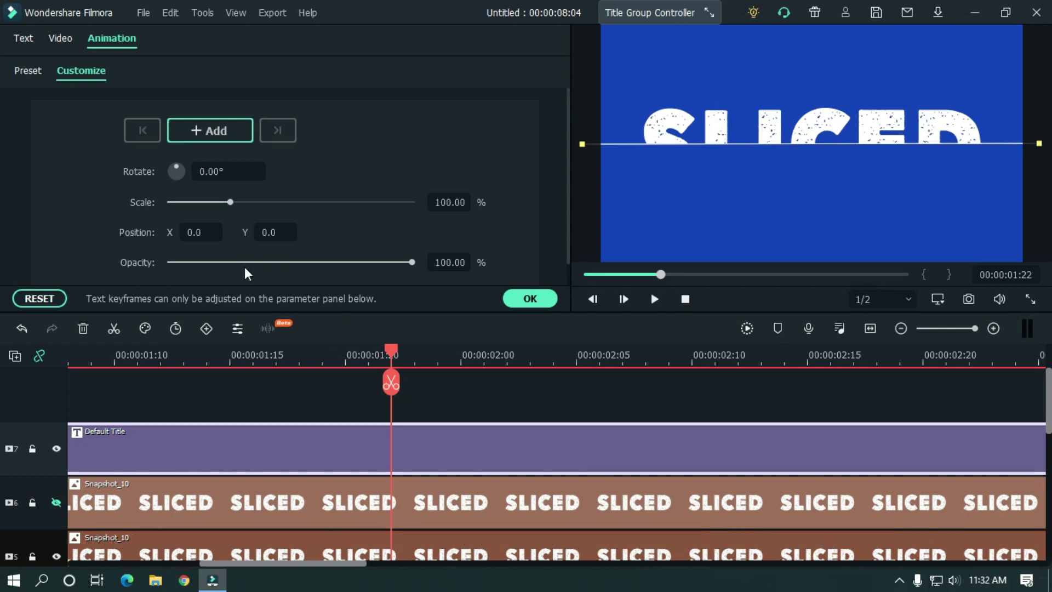
drag(193, 232, 196, 231)
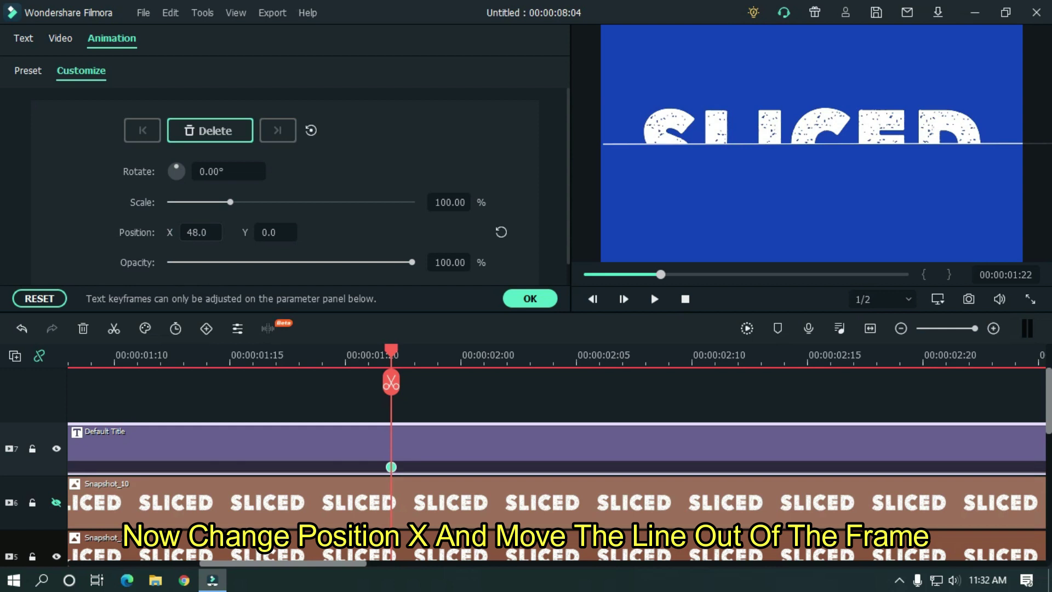
mouse_move(200, 231)
mouse_down()
mouse_move(237, 232)
mouse_move(211, 232)
mouse_up()
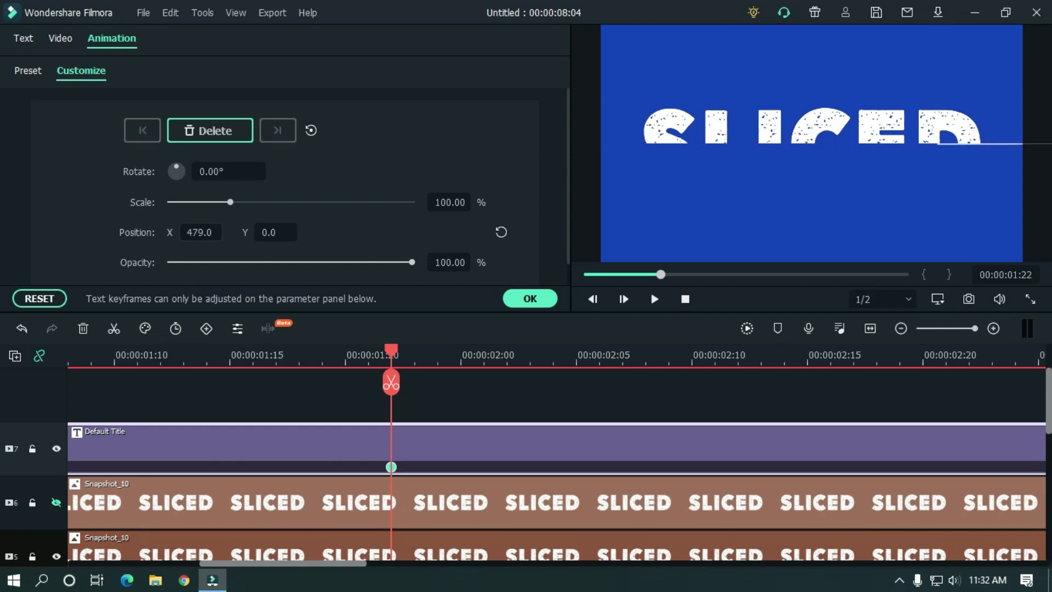
drag(195, 230, 201, 231)
drag(196, 232, 1, 94)
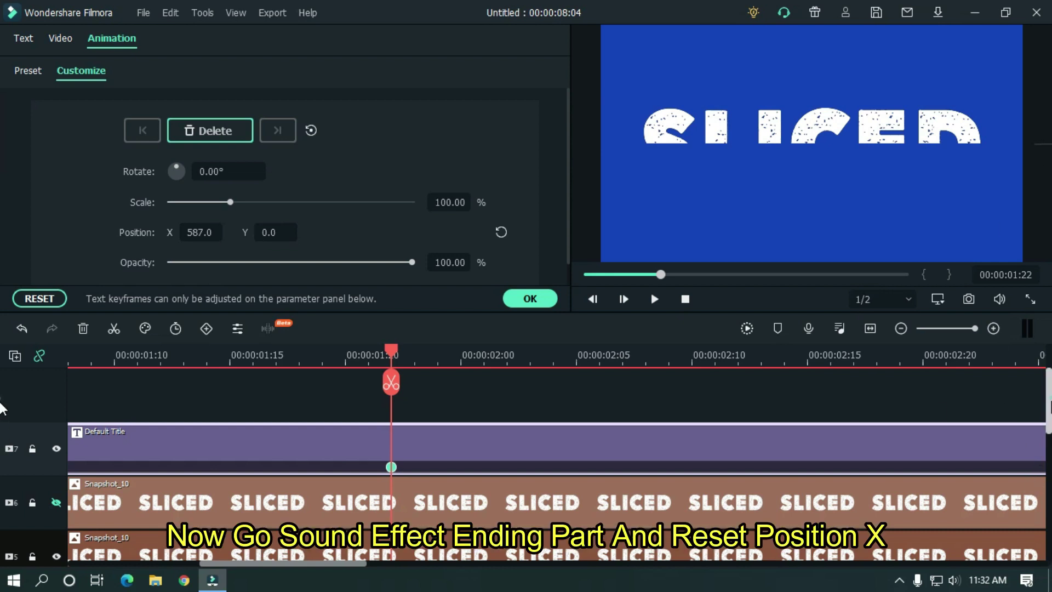
At 00:00:02:02, reset Position to add a second keyframe with X back at 0.
scroll(3, 395, down, 1)
scroll(1036, 394, up, 1)
scroll(1010, 408, down, 5)
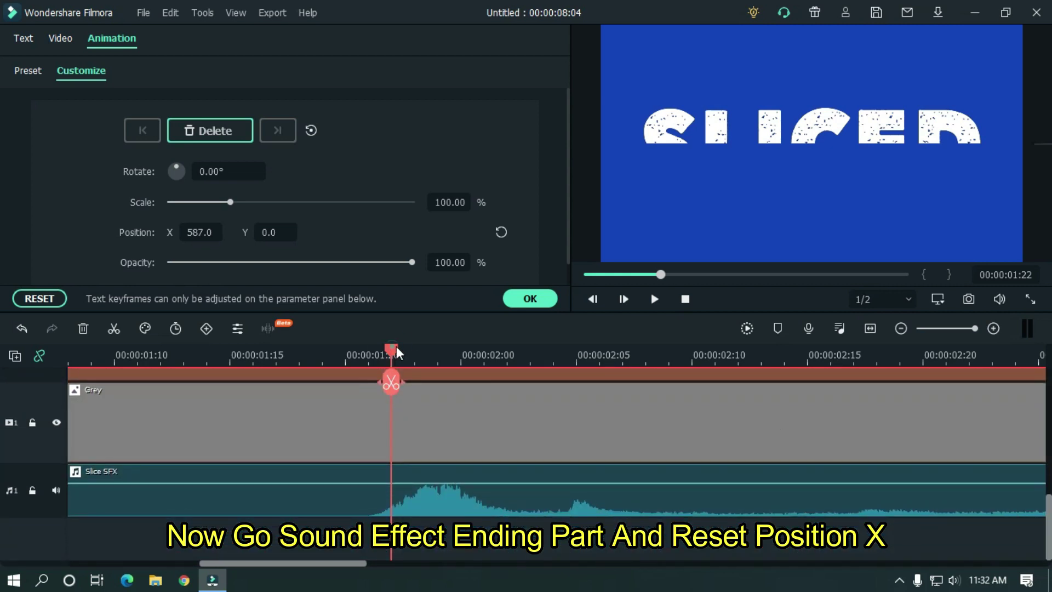
drag(396, 346, 501, 348)
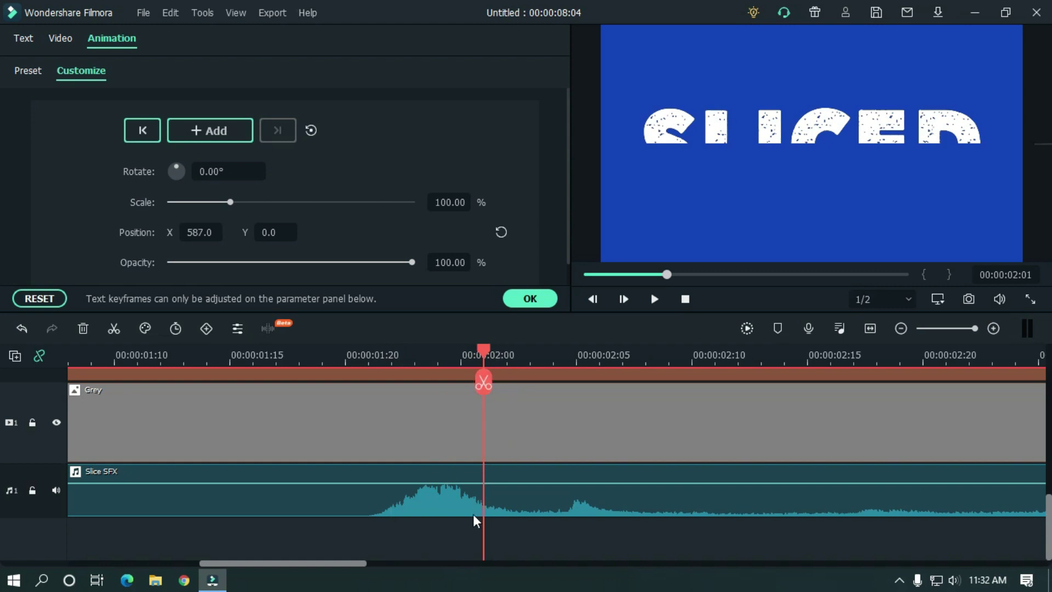
scroll(2, 503, up, 5)
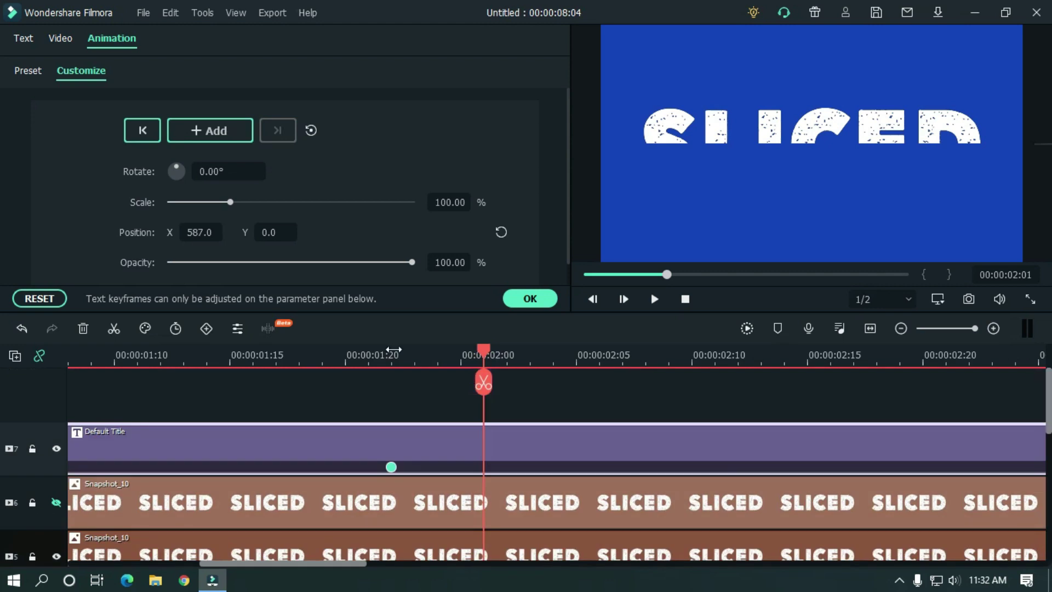
click(497, 355)
scroll(4, 422, down, 1)
scroll(3, 384, up, 1)
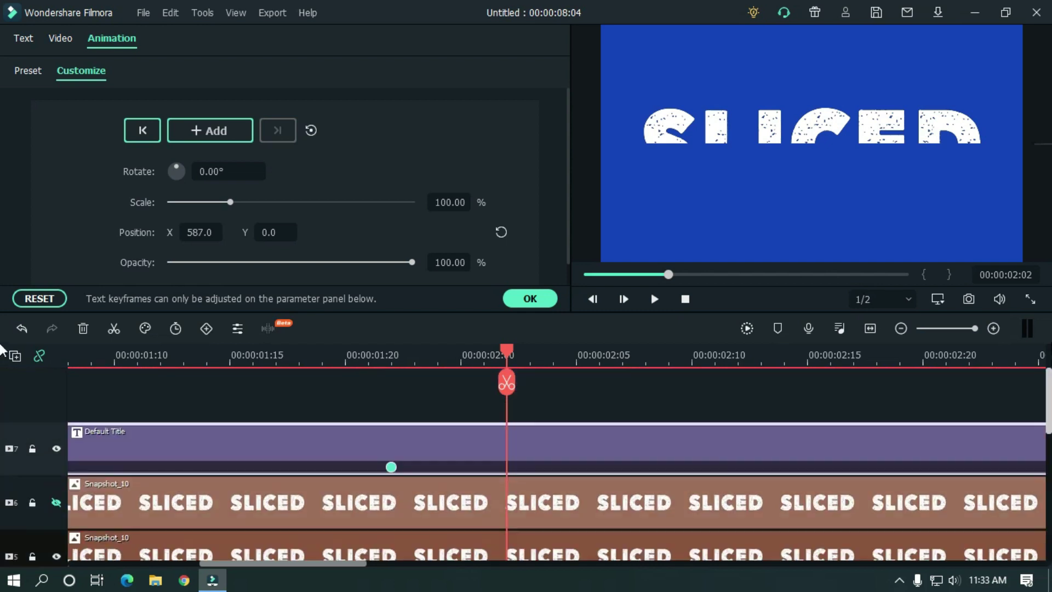
click(501, 233)
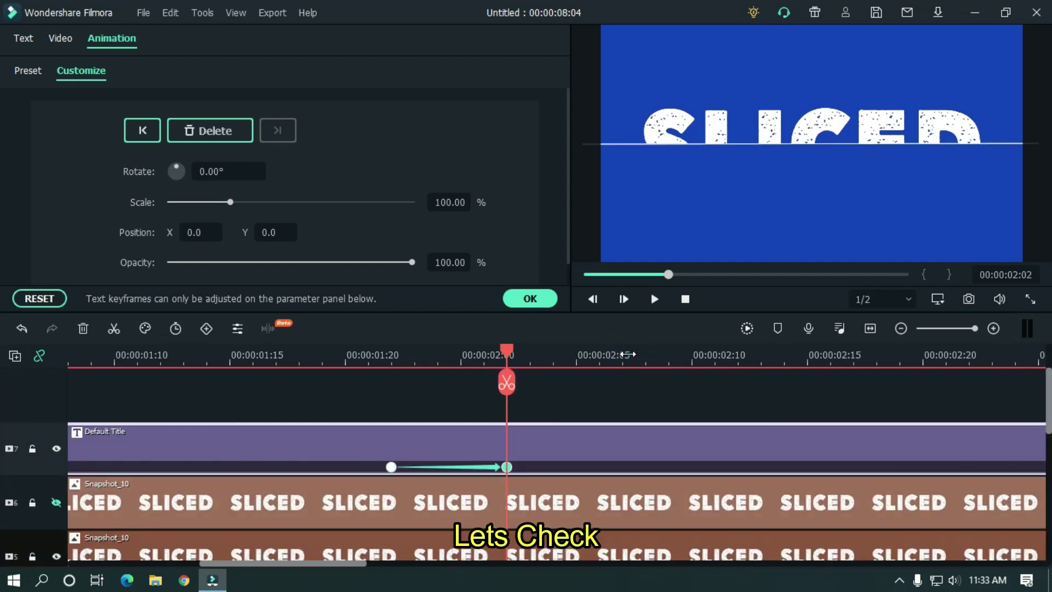
Replay the slice animation from before the slice to judge its speed.
scroll(628, 354, down, 4)
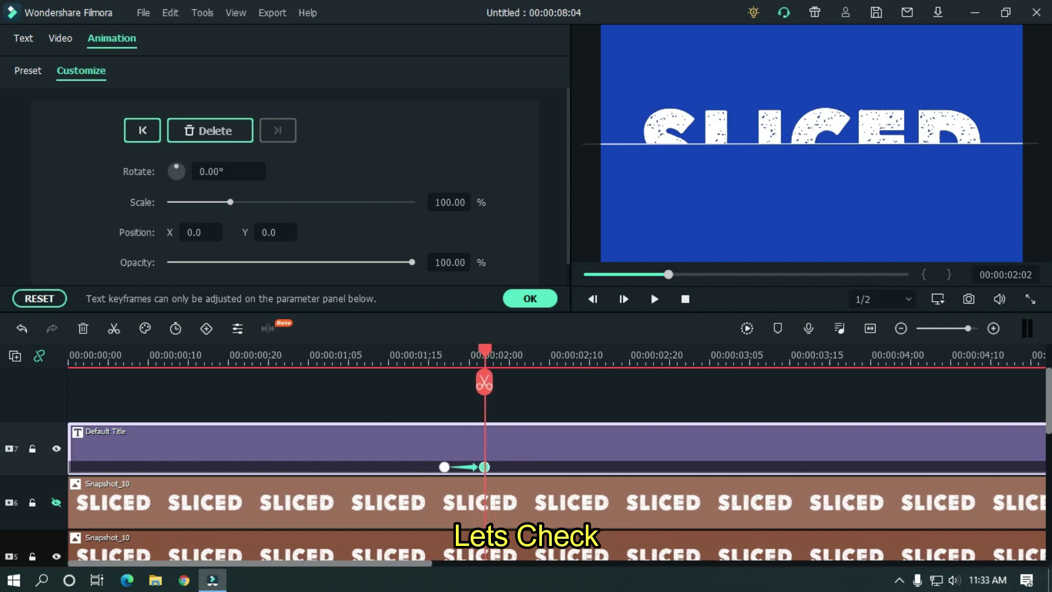
click(413, 353)
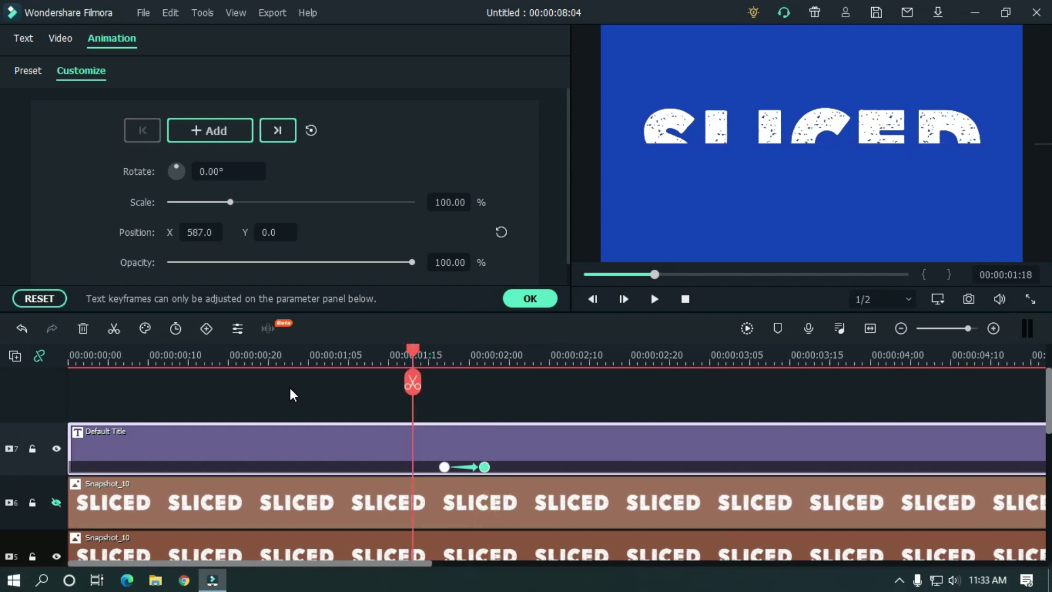
key(space)
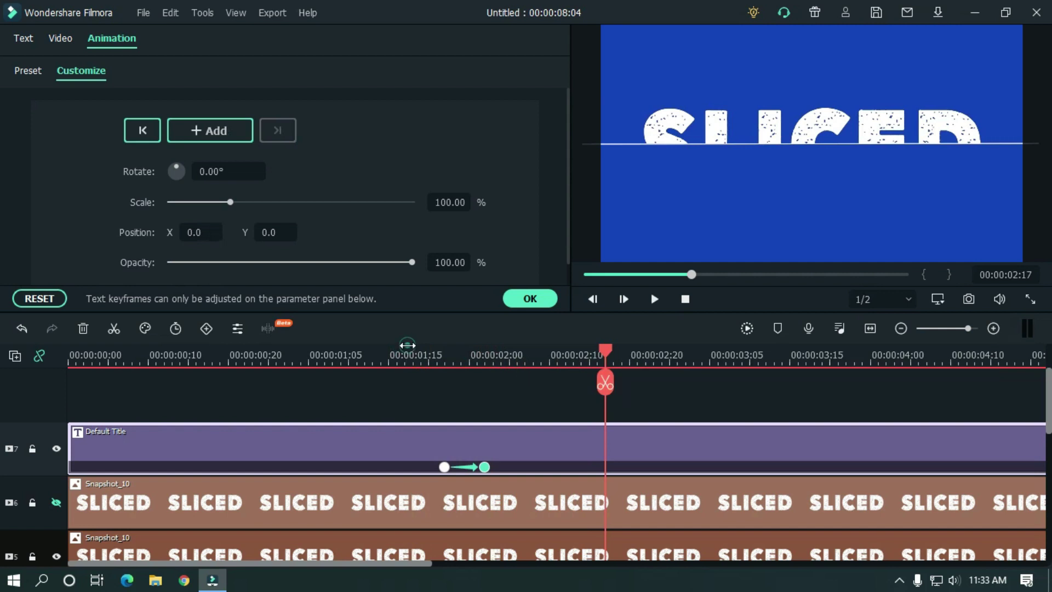
click(405, 352)
key(space)
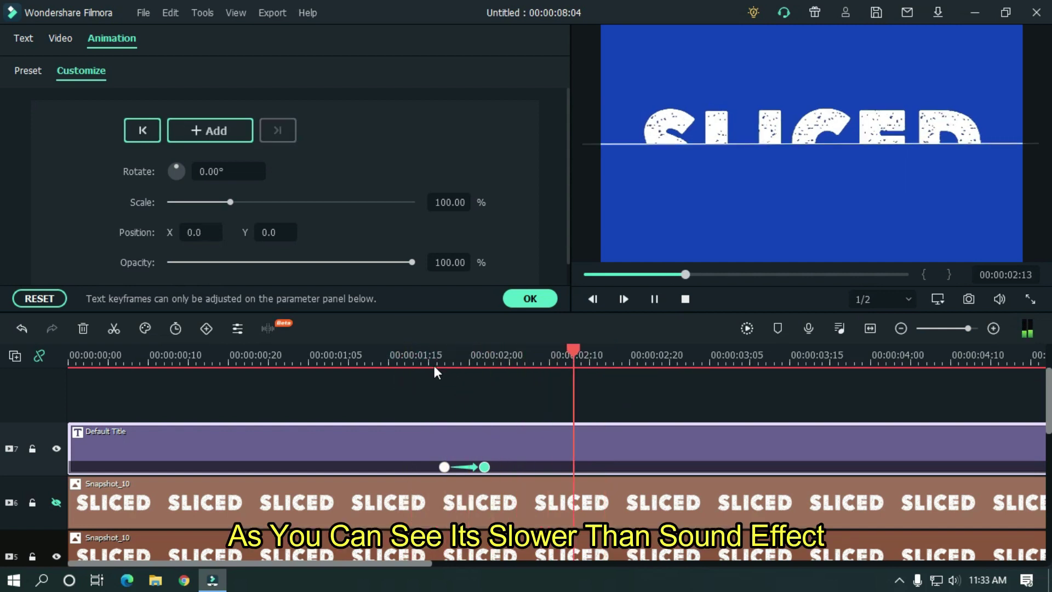
click(413, 355)
key(space)
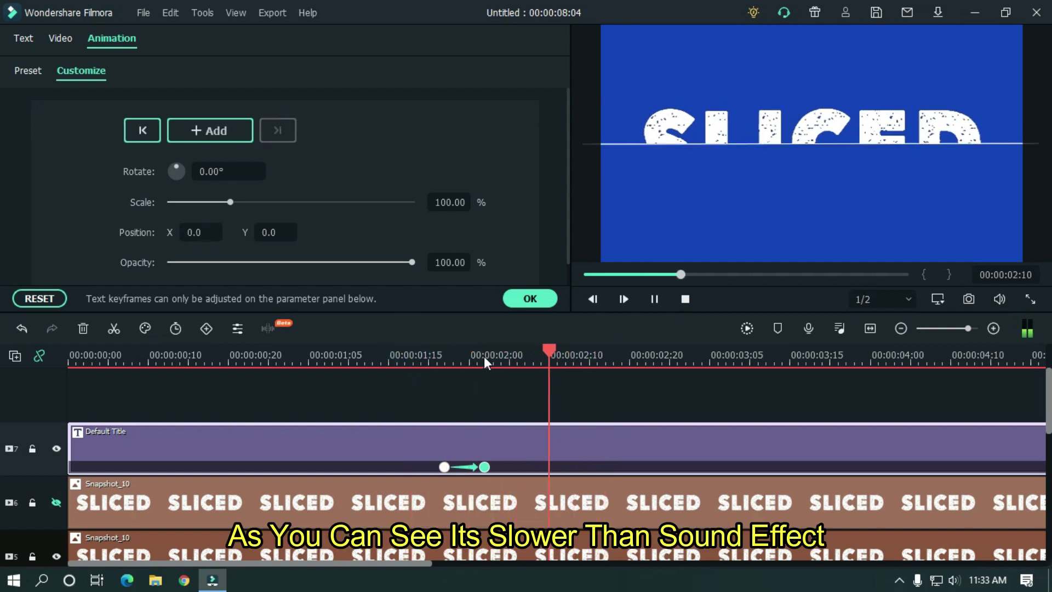
Drag the line's end keyframe left to 00:00:02:01, closer to the start keyframe.
click(486, 353)
scroll(486, 353, up, 3)
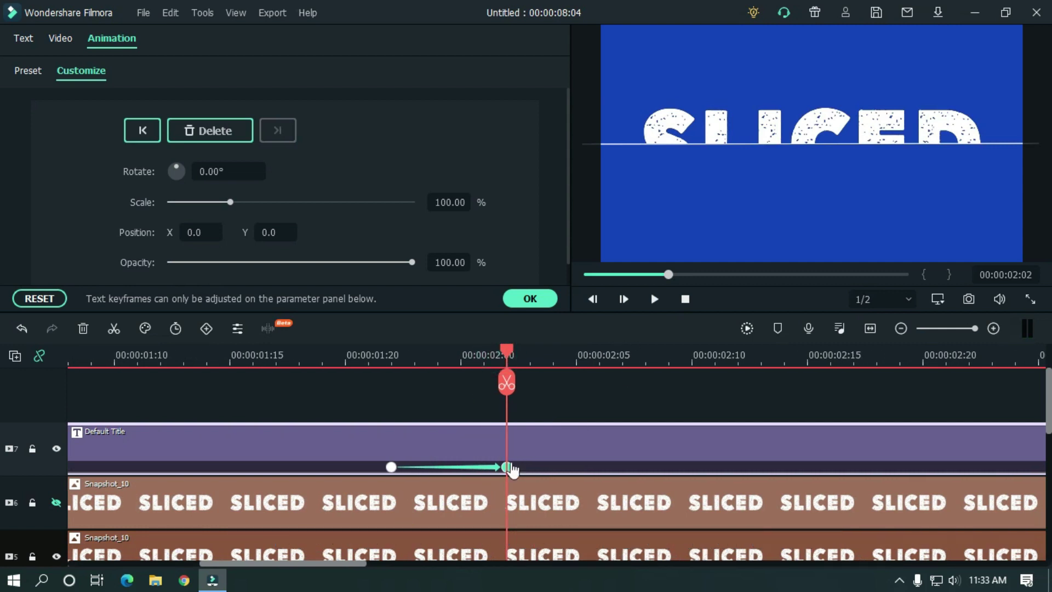
drag(503, 466, 497, 465)
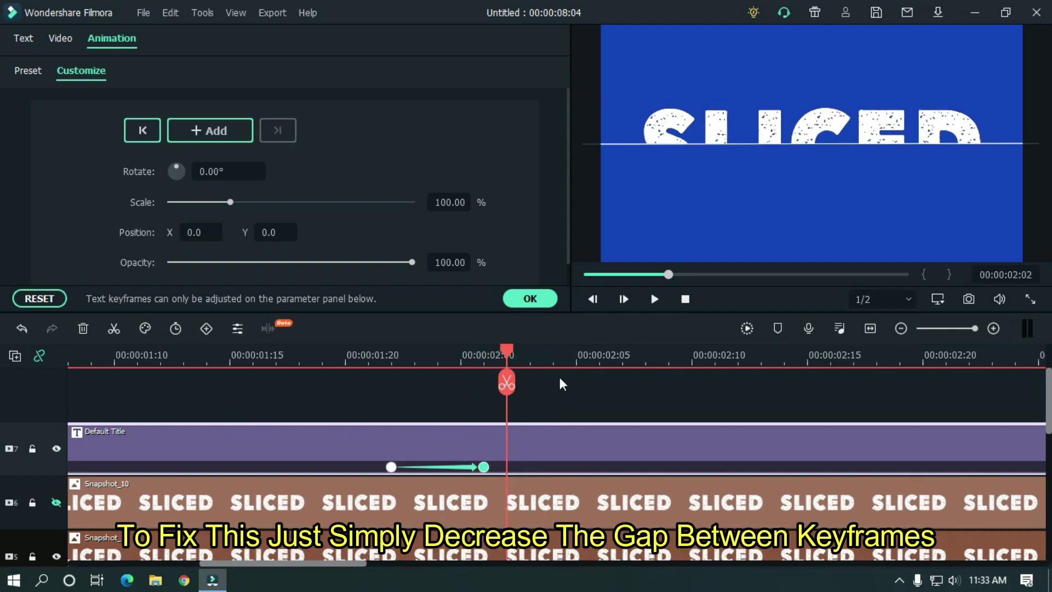
scroll(542, 356, down, 2)
Replay the faster slice, then return the playhead to the end keyframe.
click(418, 361)
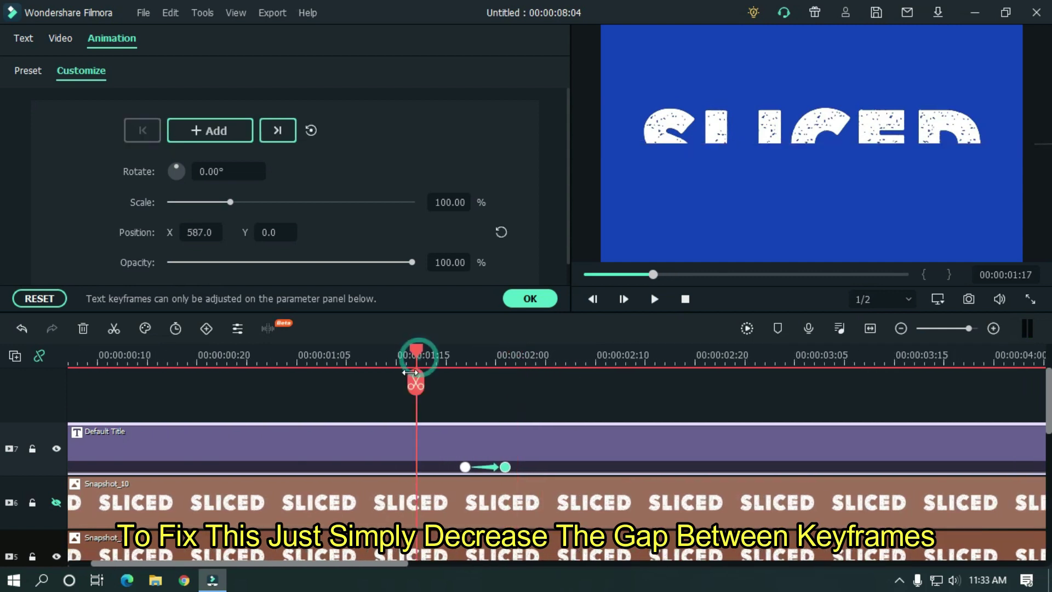
key(space)
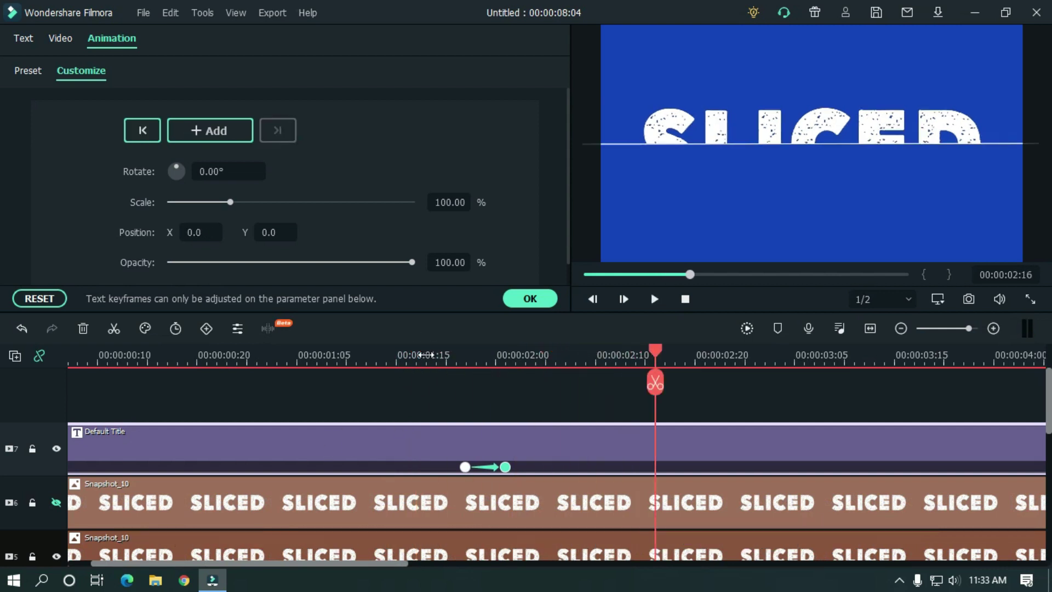
click(416, 360)
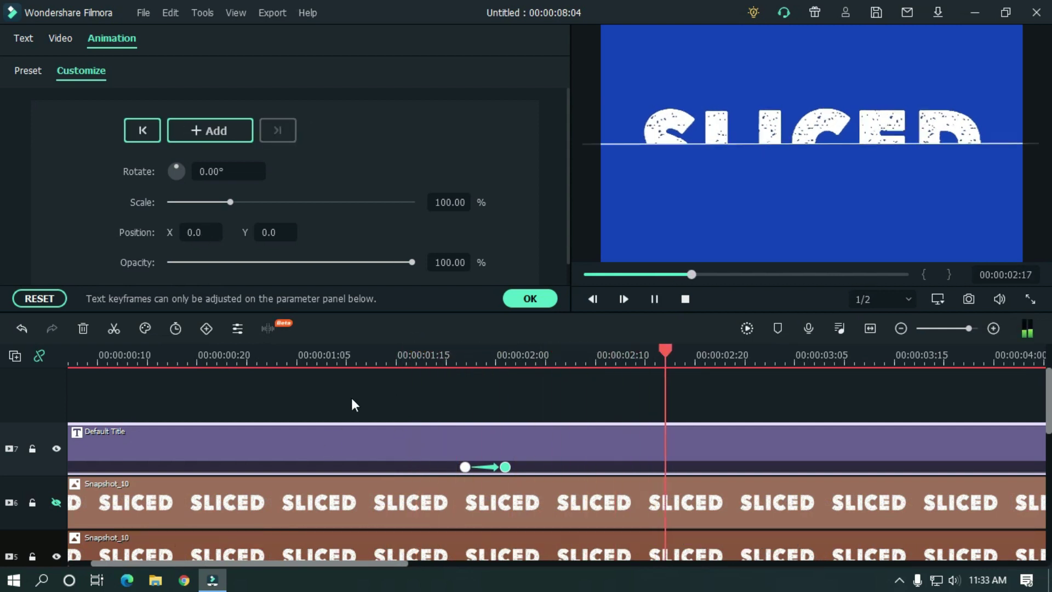
key(space)
click(386, 359)
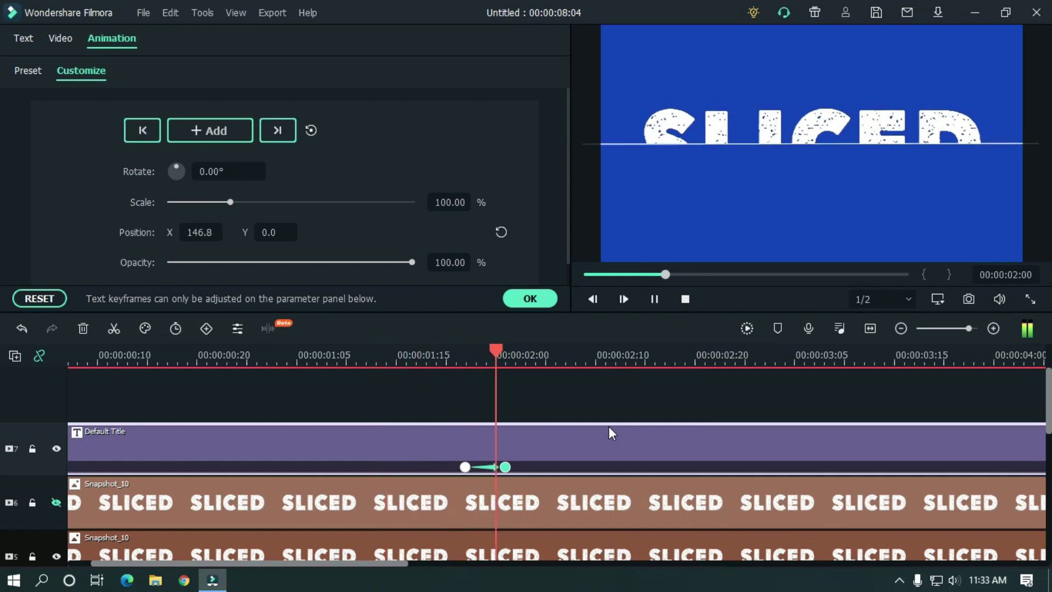
key(space)
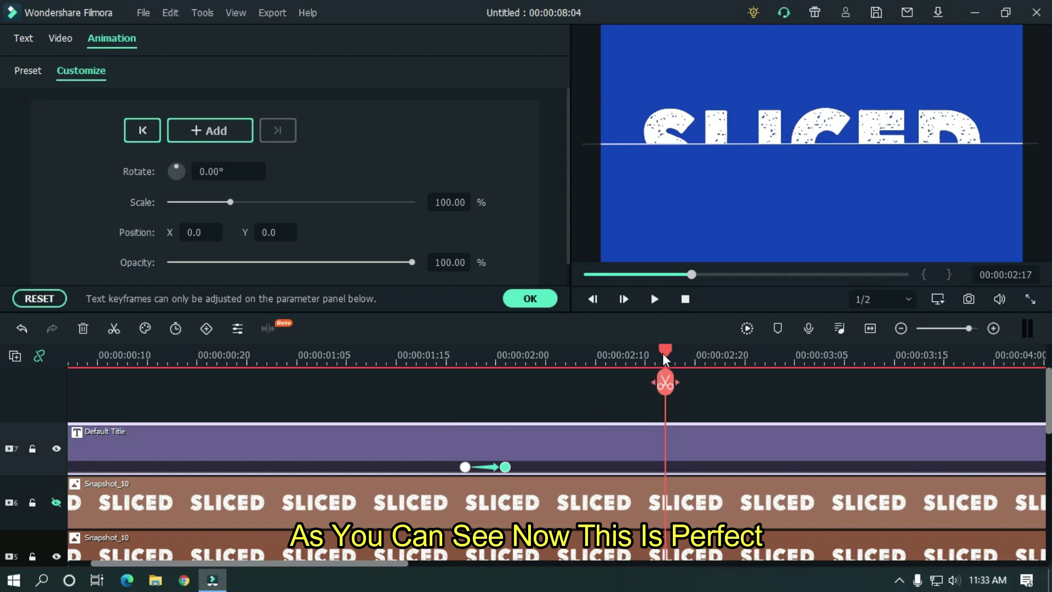
drag(663, 353, 506, 353)
Unhide the second Snapshot_10 text track on track 6 so the full word SLICED shows.
scroll(1030, 446, down, 3)
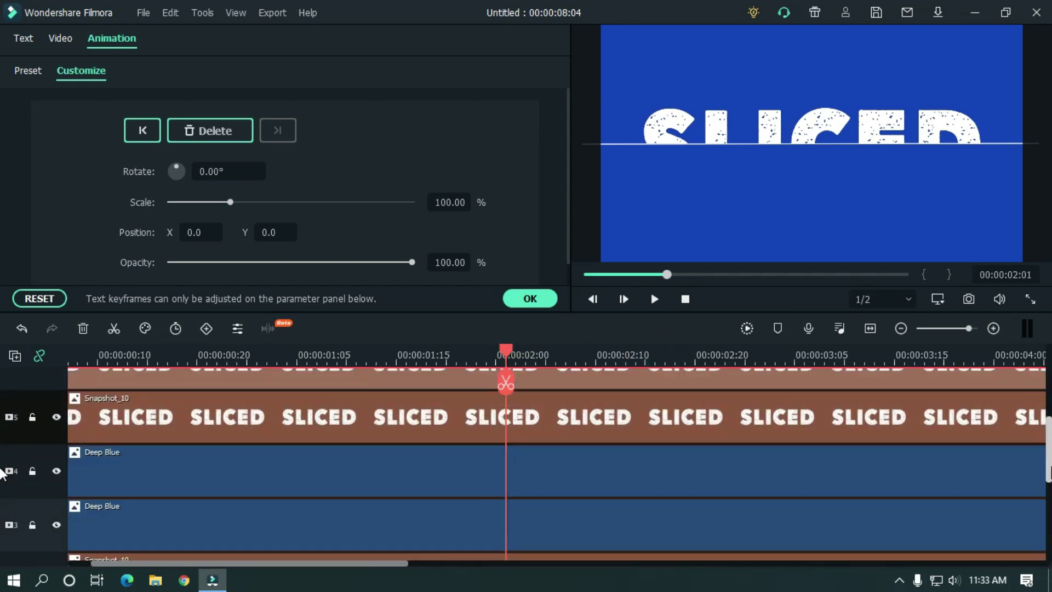
scroll(1030, 446, up, 2)
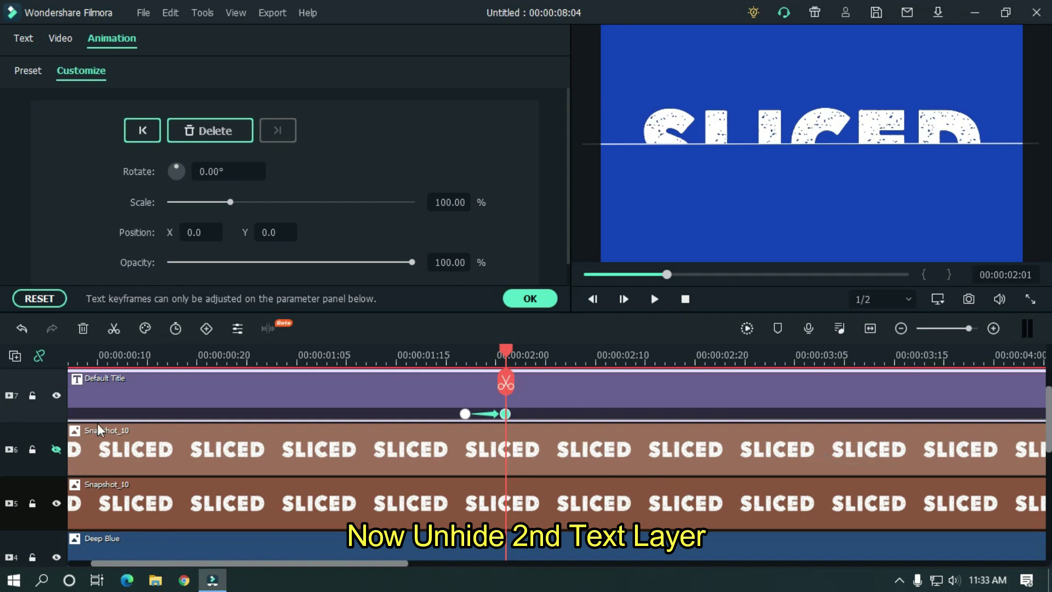
click(56, 449)
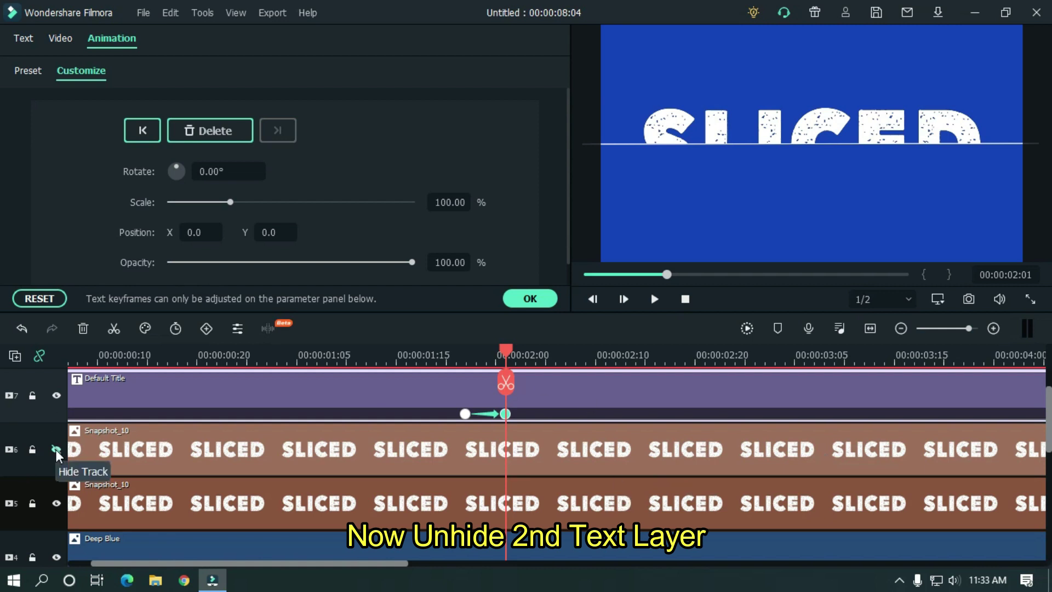
click(56, 450)
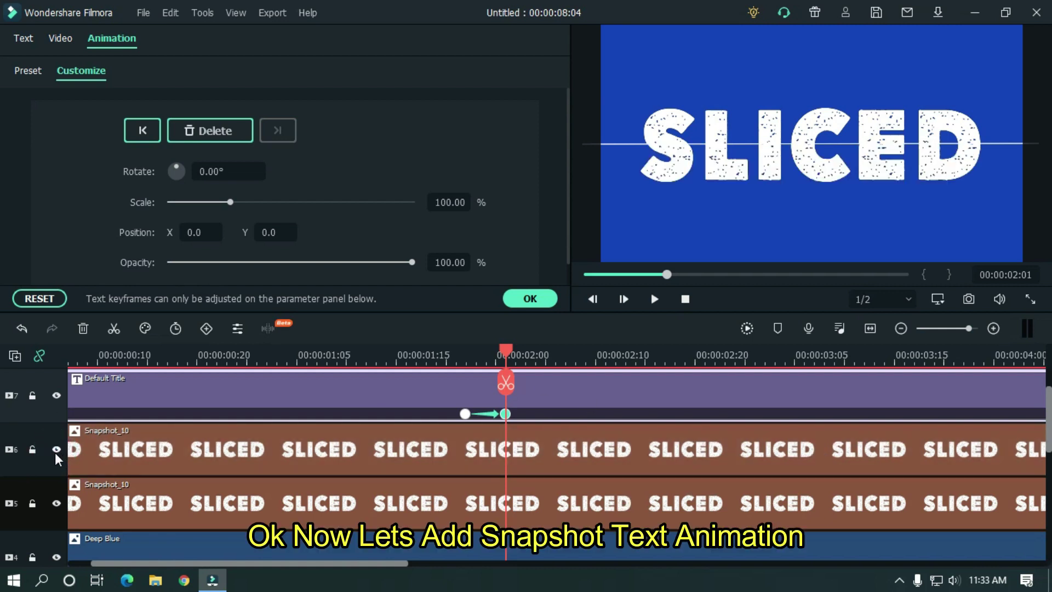
Add a Customize animation keyframe at 00:00:02:01 to the upper Snapshot_10 clip.
double_click(541, 442)
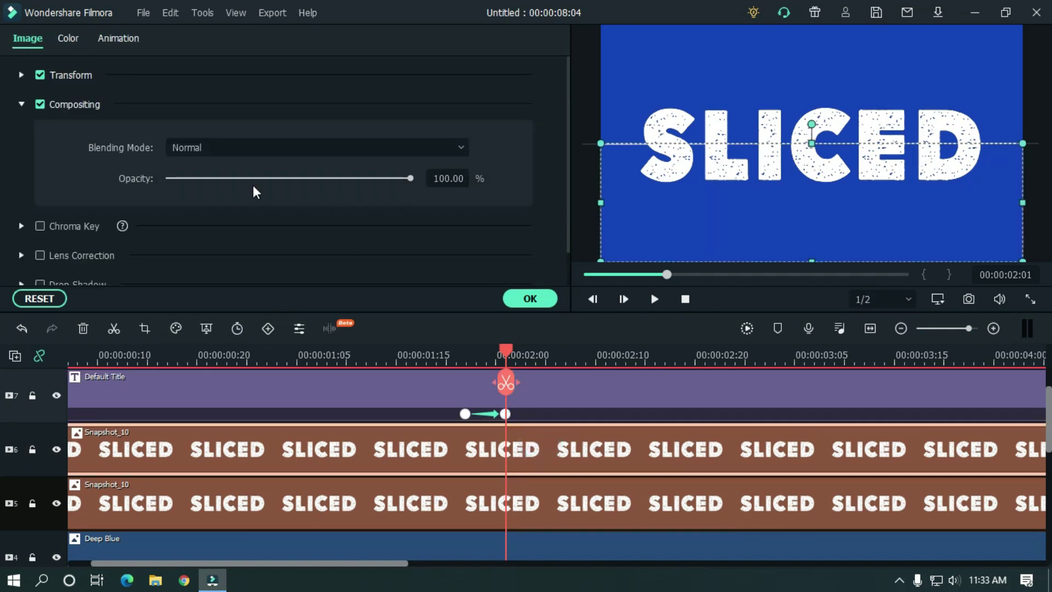
click(119, 39)
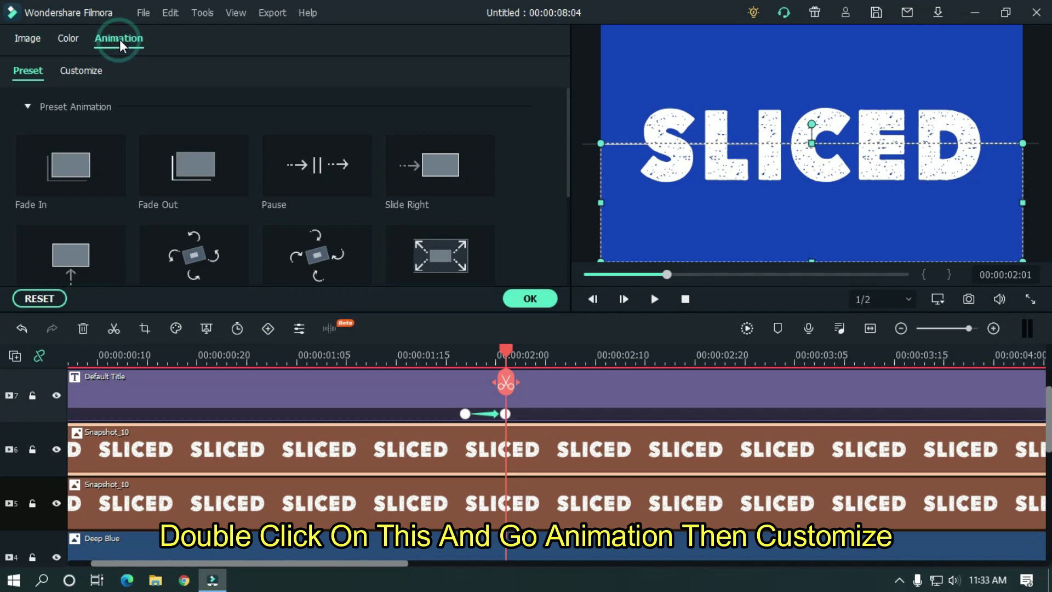
click(88, 71)
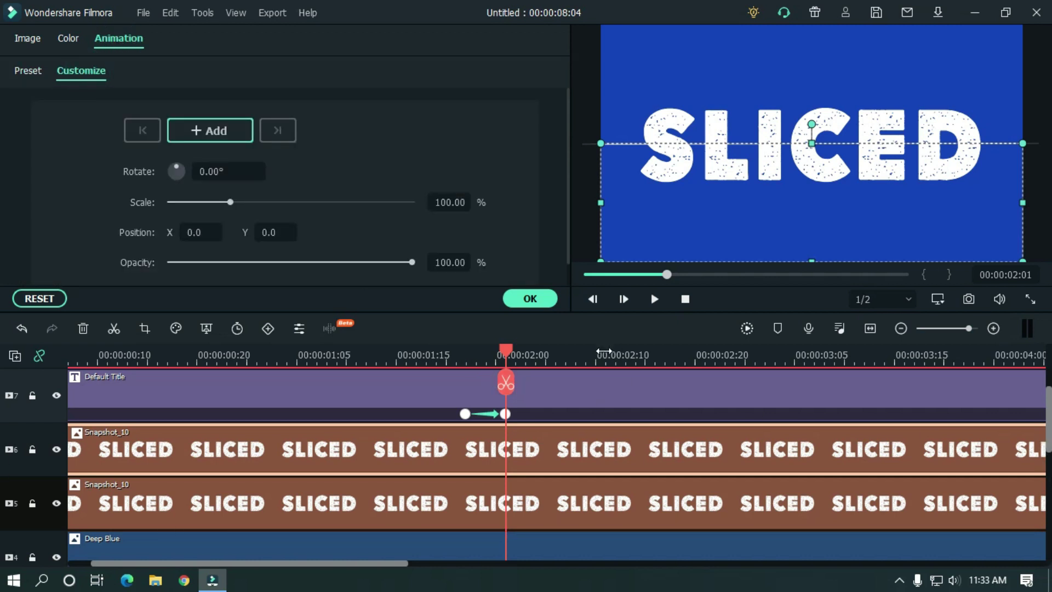
drag(604, 352, 622, 352)
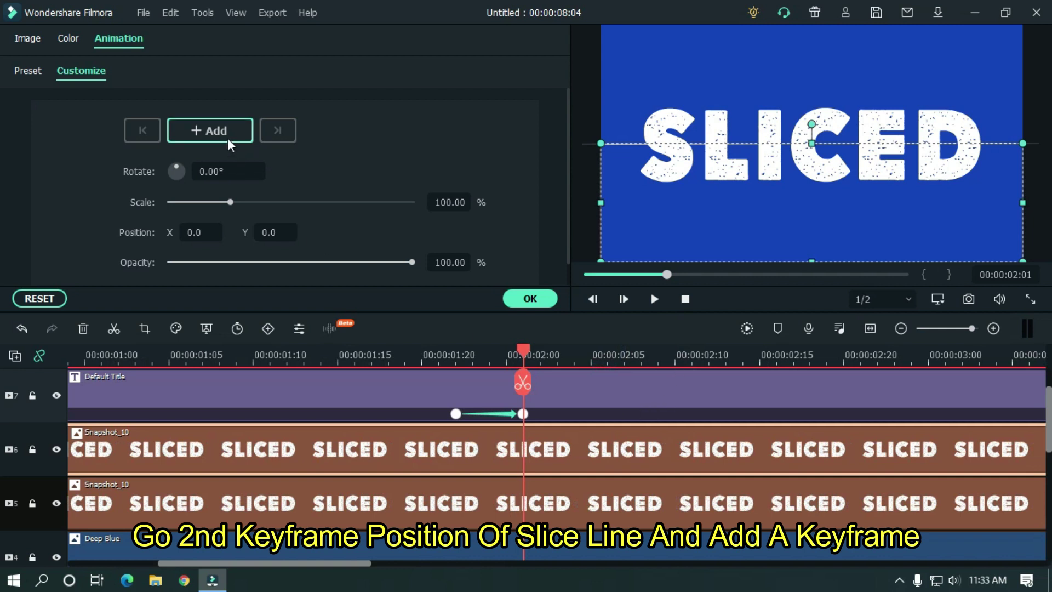
click(226, 137)
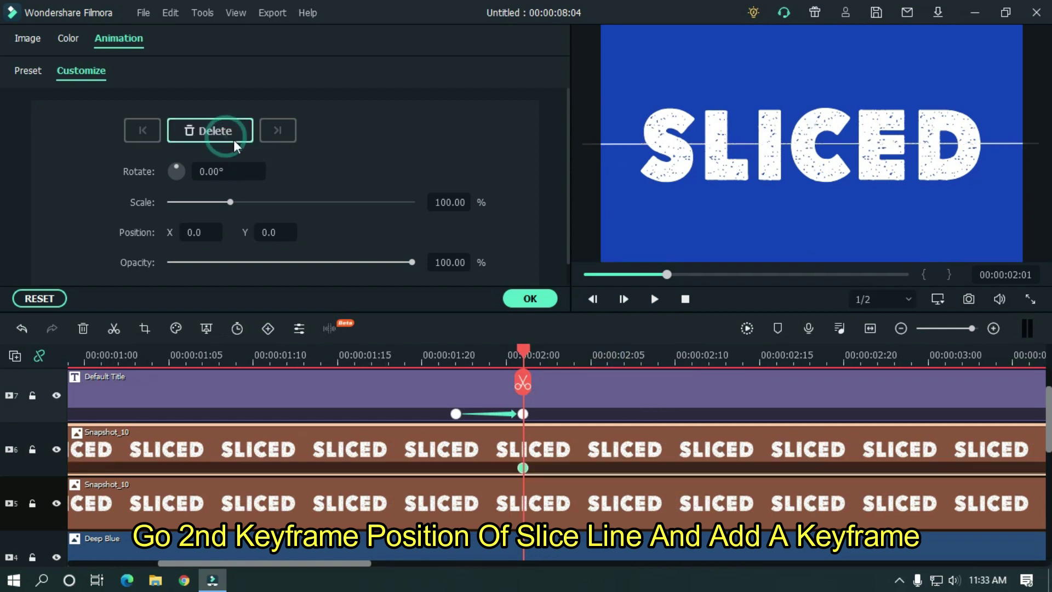
click(368, 563)
drag(373, 565, 384, 565)
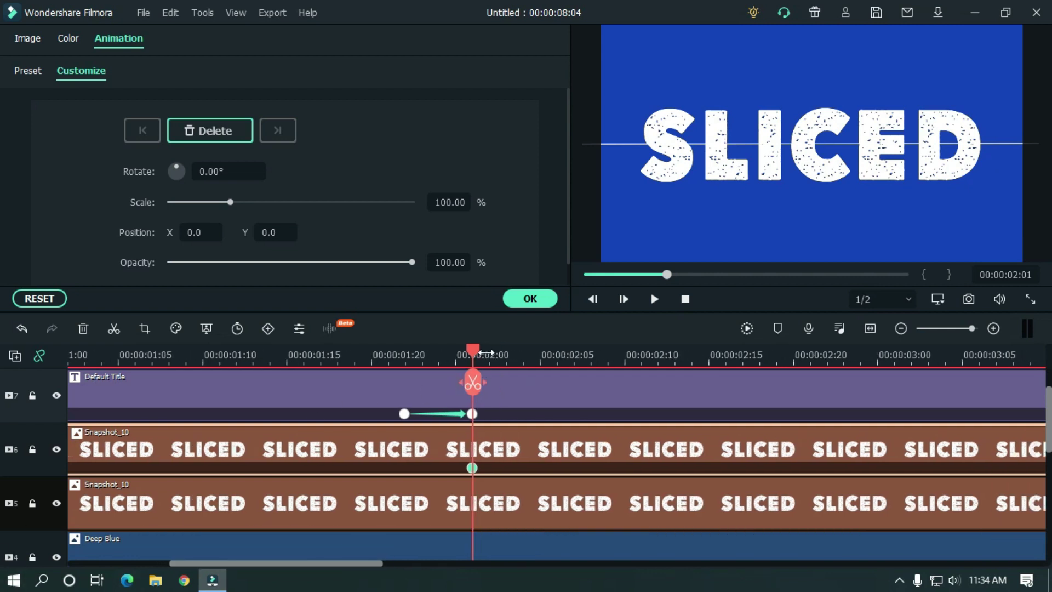
At 00:00:02:10, rotate the Snapshot_10 clip to -10° as a new keyframe.
click(476, 357)
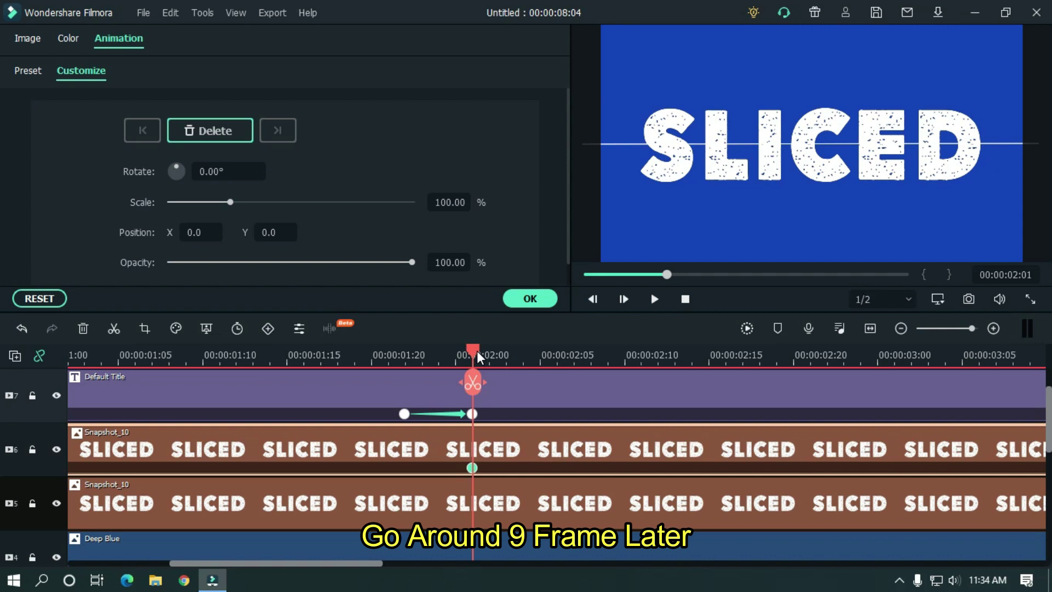
drag(477, 350, 626, 341)
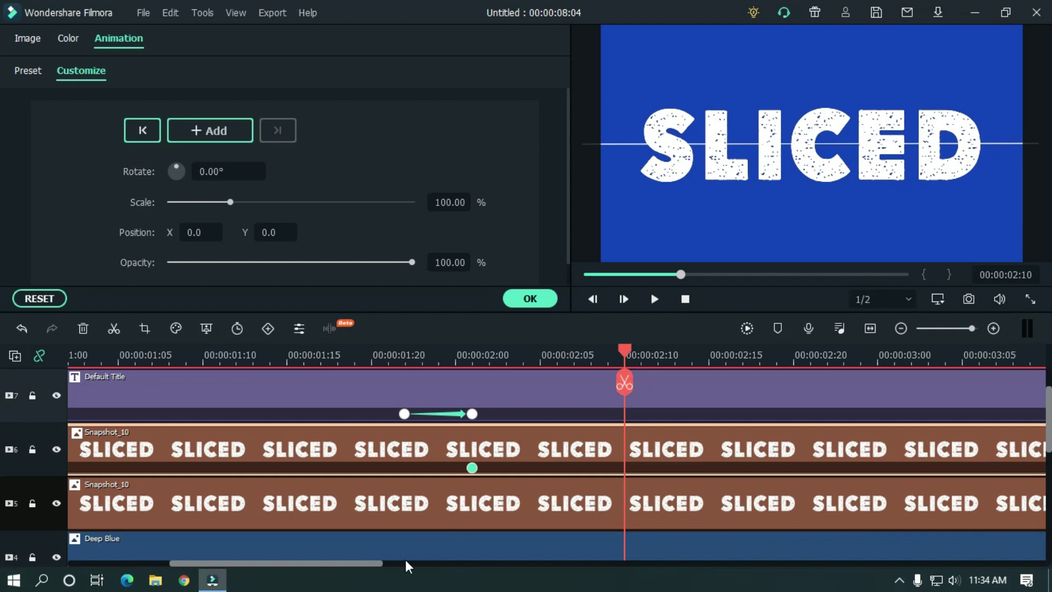
click(383, 561)
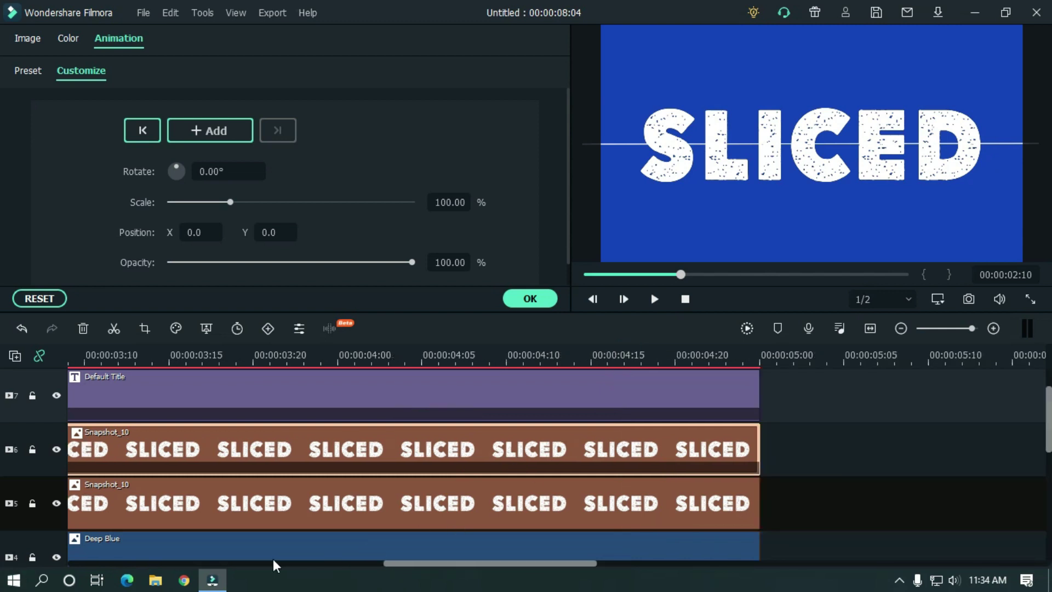
drag(452, 564, 278, 561)
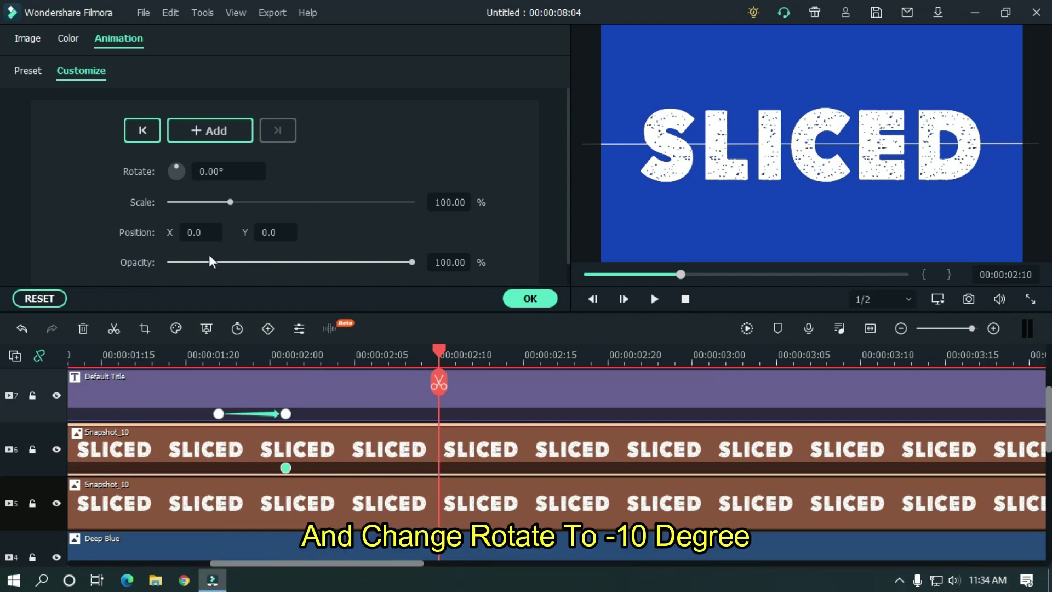
click(235, 172)
text(-10)
key(Return)
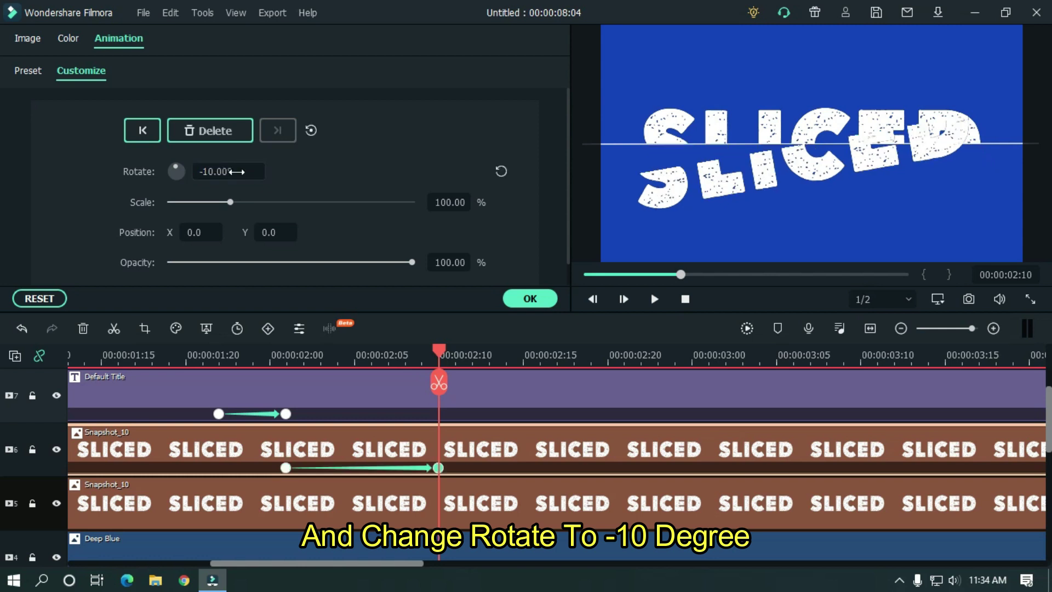
Set that keyframe's position to X 15 and Y -37.
click(194, 232)
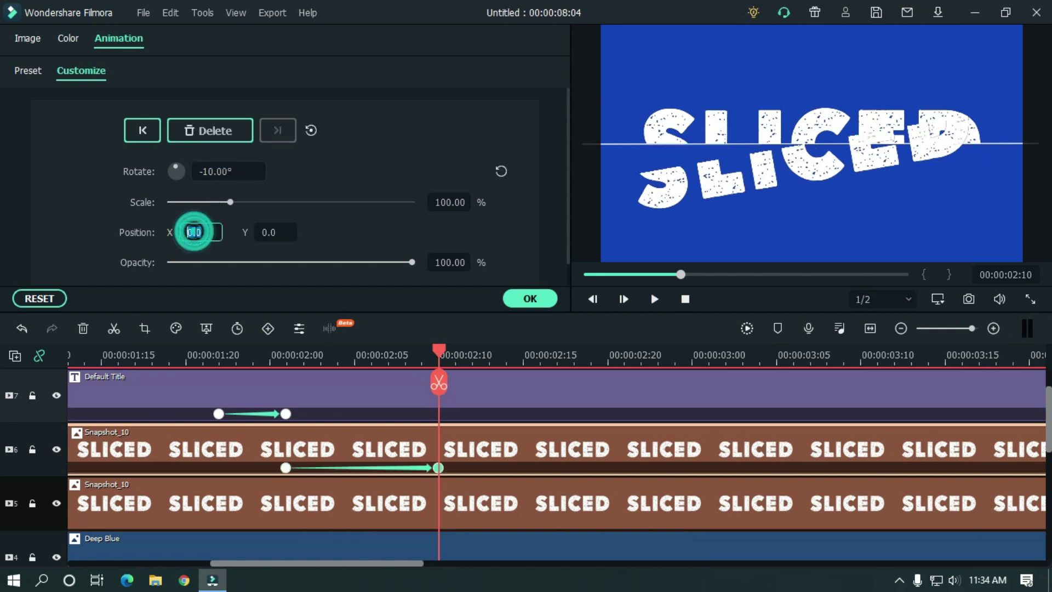
text(15)
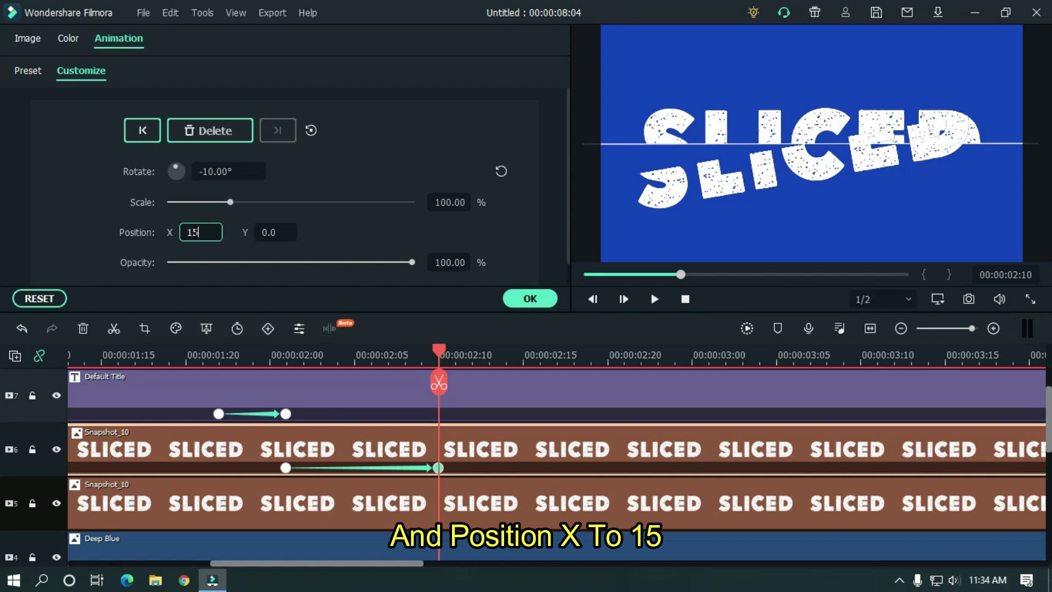
key(Return)
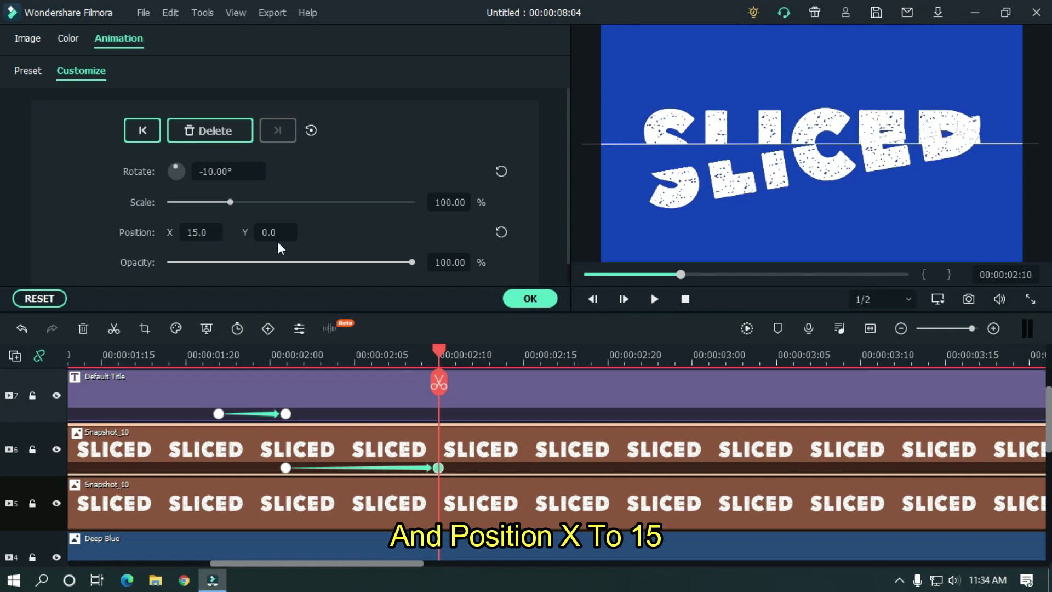
click(276, 232)
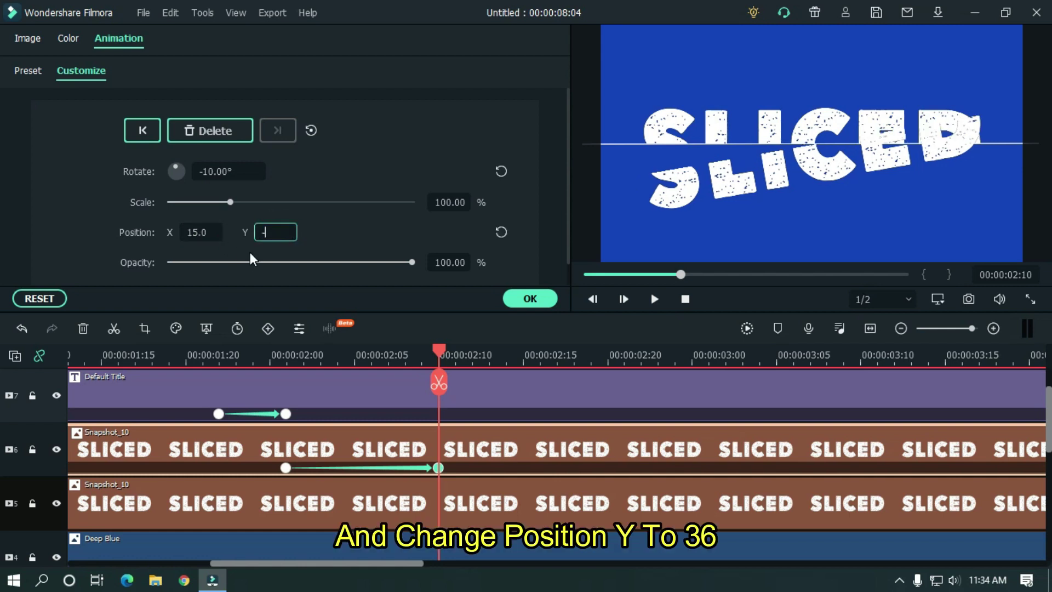
key(Return)
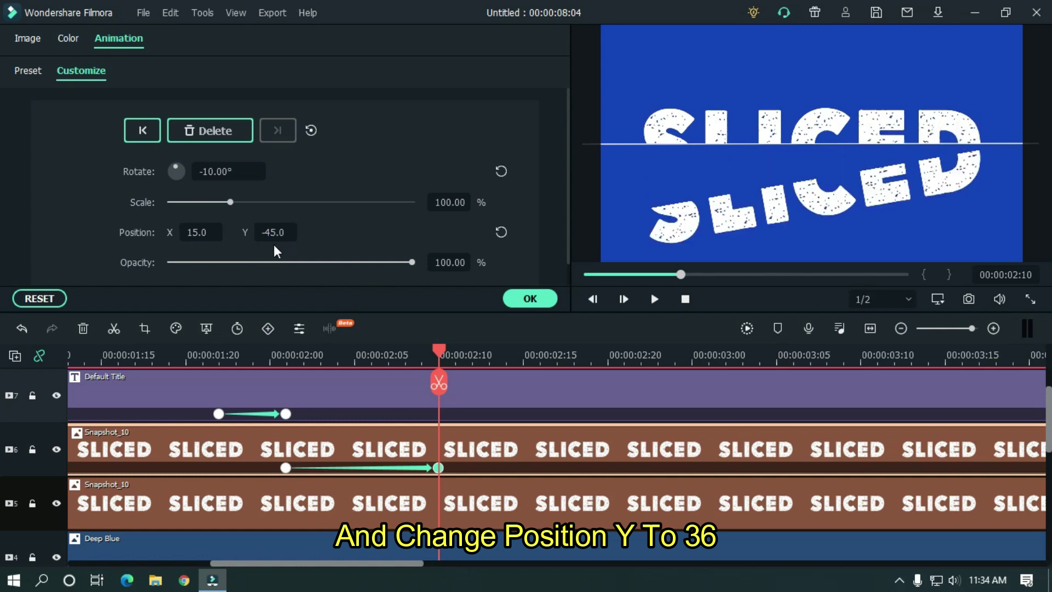
drag(274, 232, 285, 233)
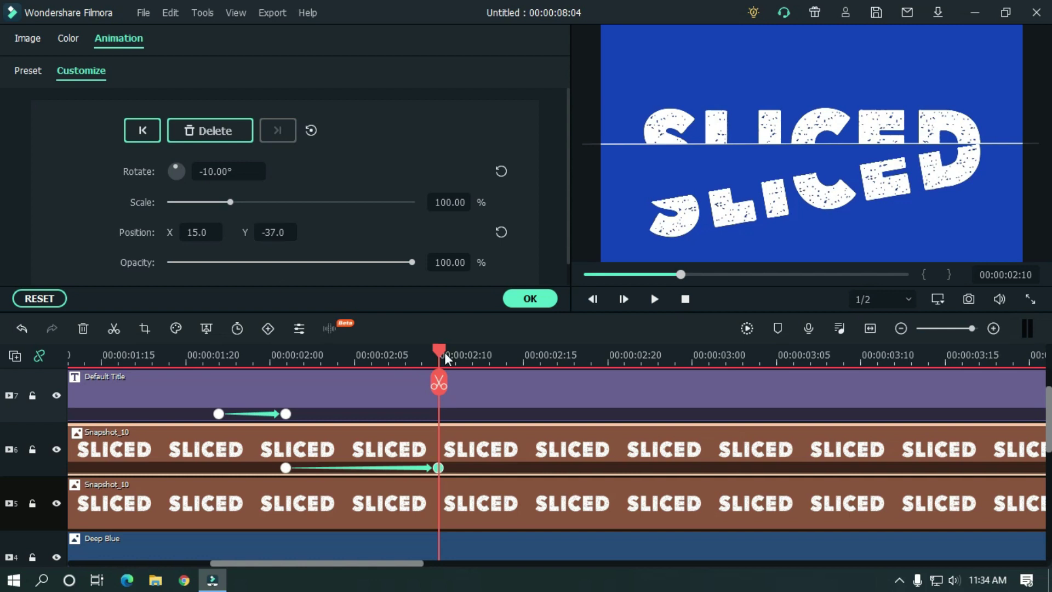
ctrl+scroll(433, 362, down, 3)
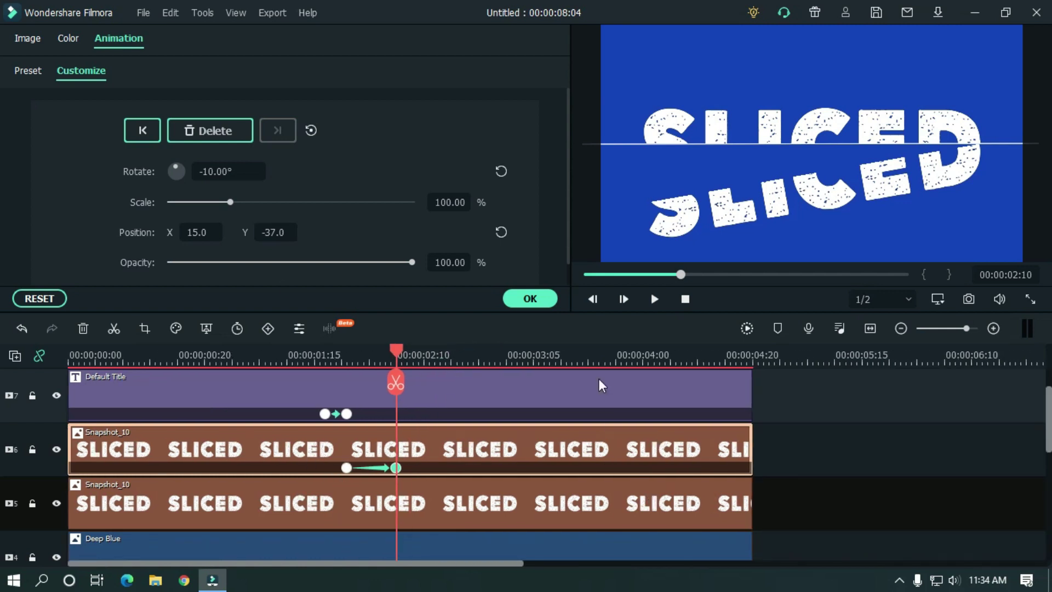
Preview the split effect full screen, then exit full screen.
ctrl+scroll(599, 378, down, 2)
click(851, 555)
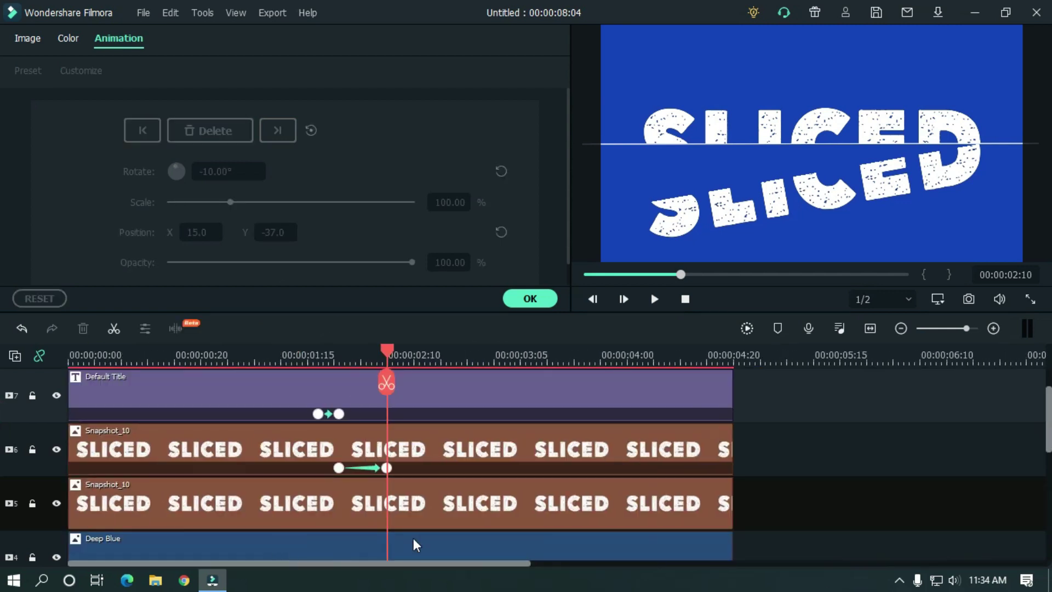
click(1030, 299)
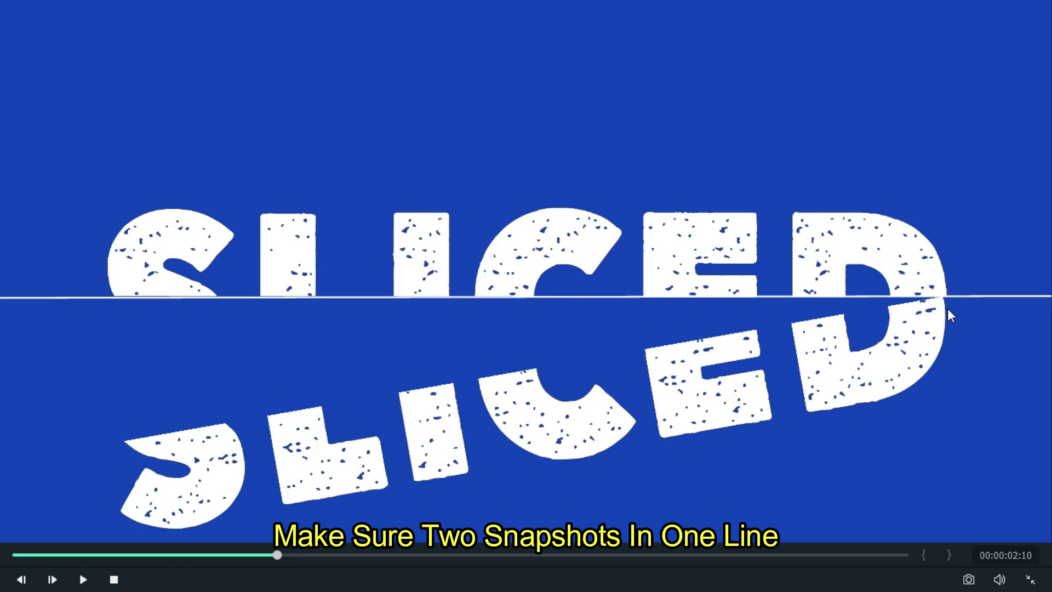
click(1029, 578)
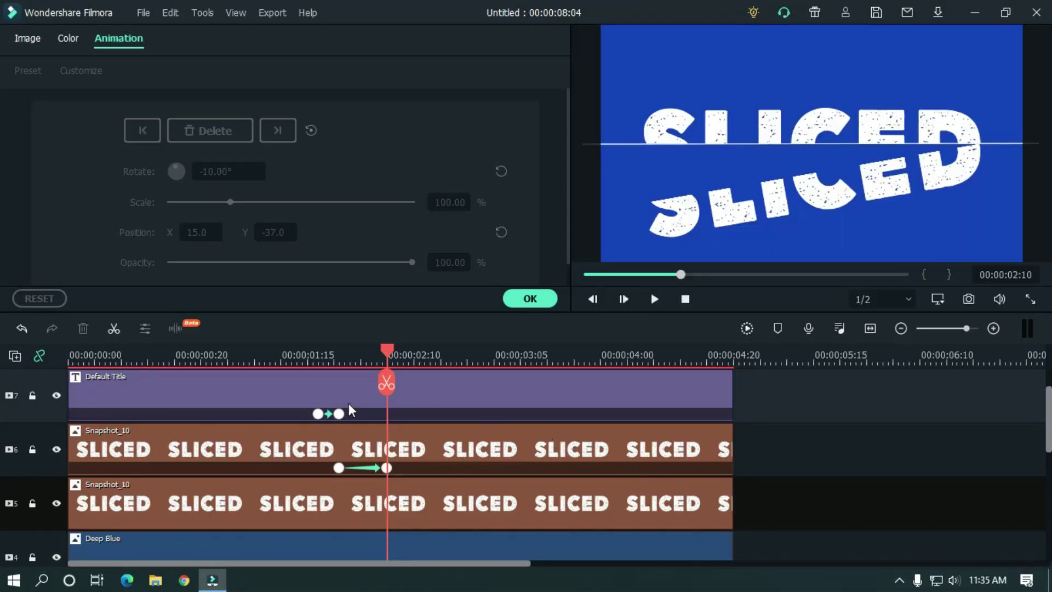
Nudge the track 6 Snapshot_10 keyframe to Position X 16 and replay the animation.
click(423, 456)
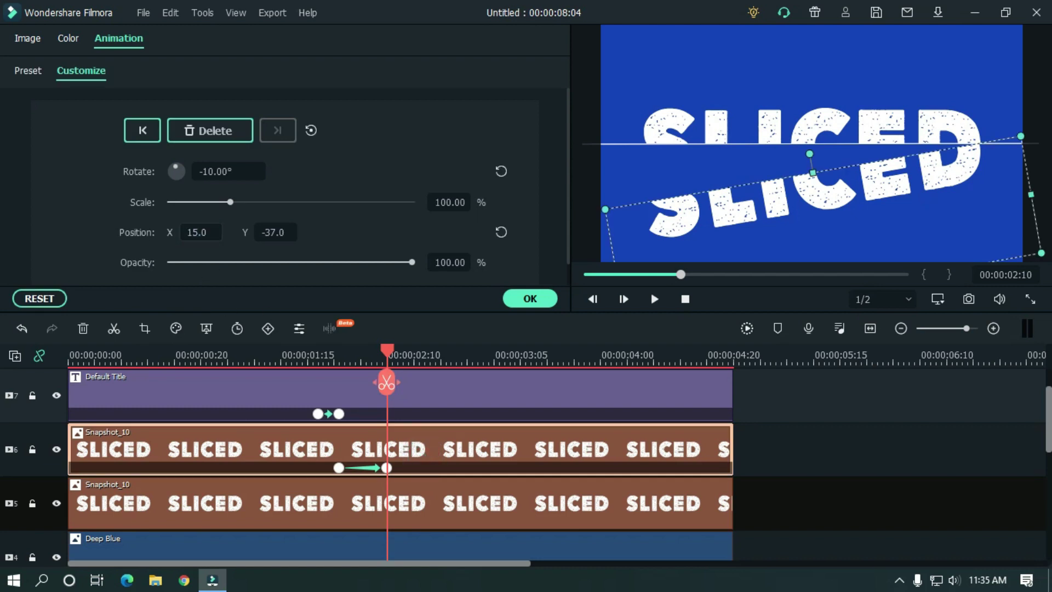
key(Up)
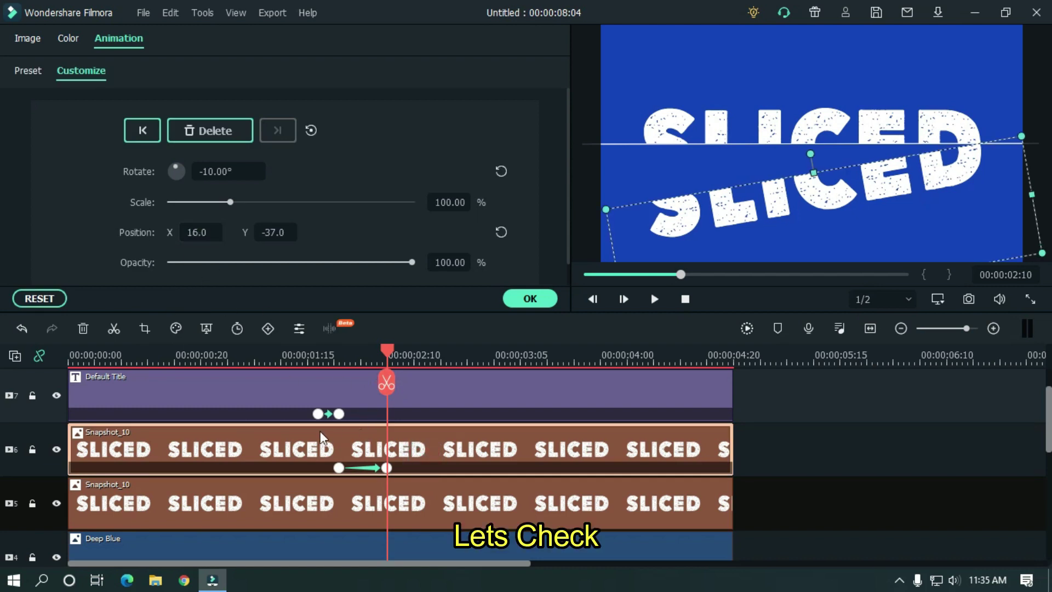
drag(385, 357, 210, 356)
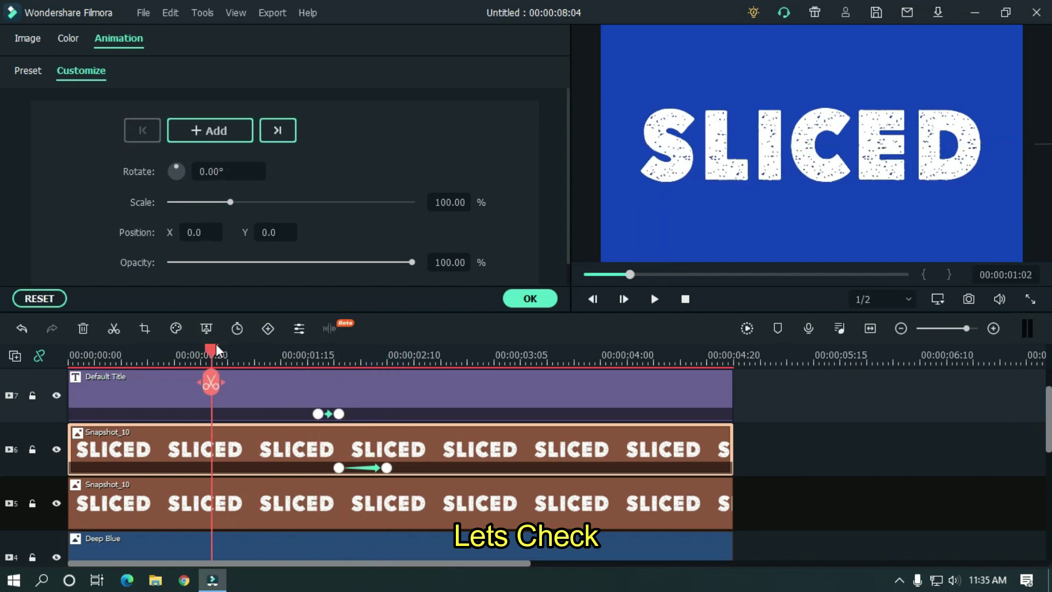
key(space)
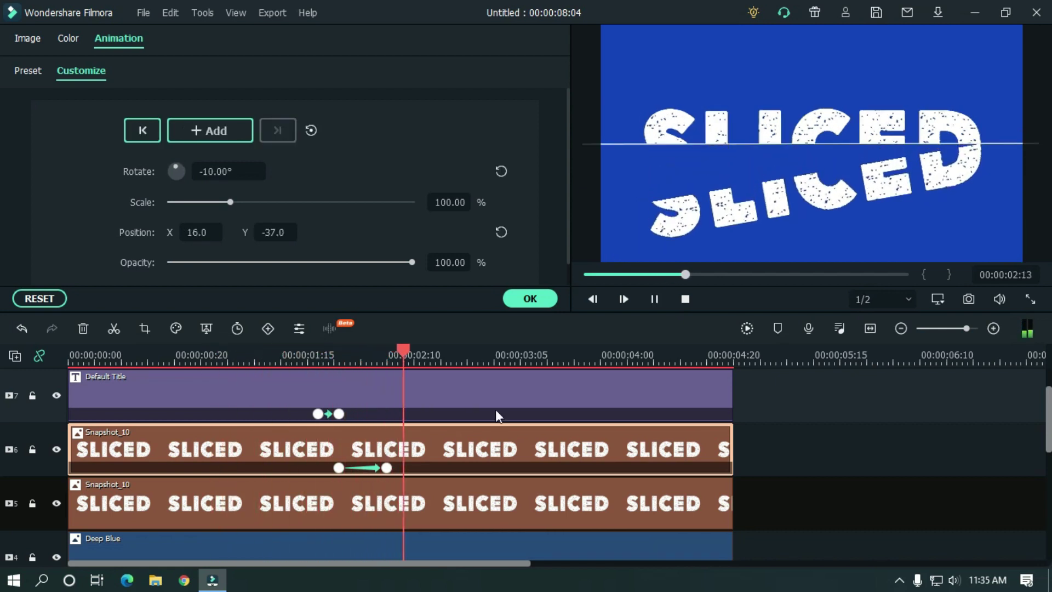
key(space)
drag(289, 355, 390, 350)
key(space)
key(space)
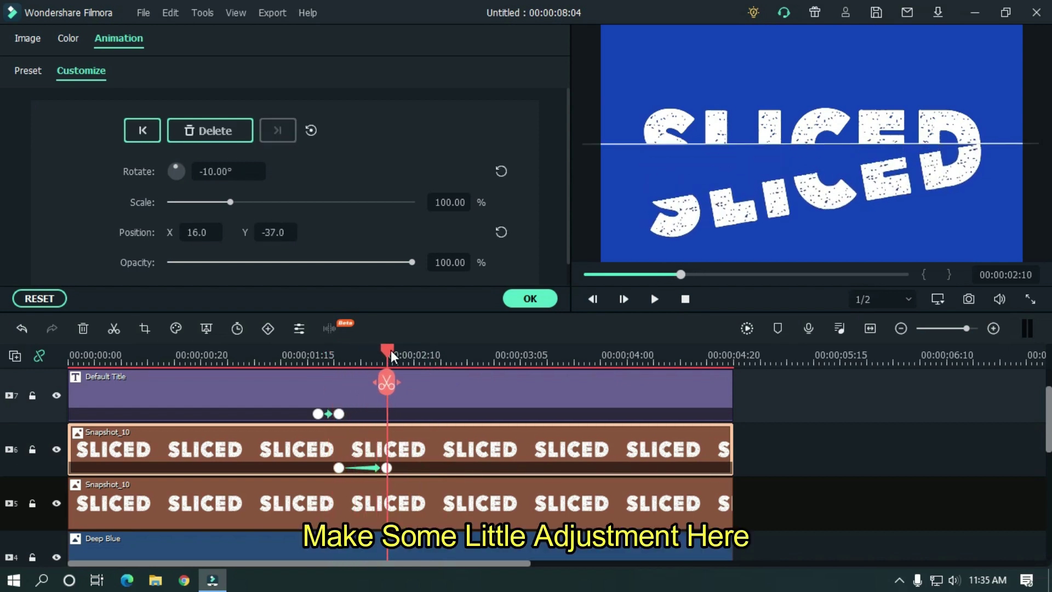
Set Position X back to 15 and replay up to the 02:10 keyframe.
click(205, 228)
scroll(203, 229, down, 1)
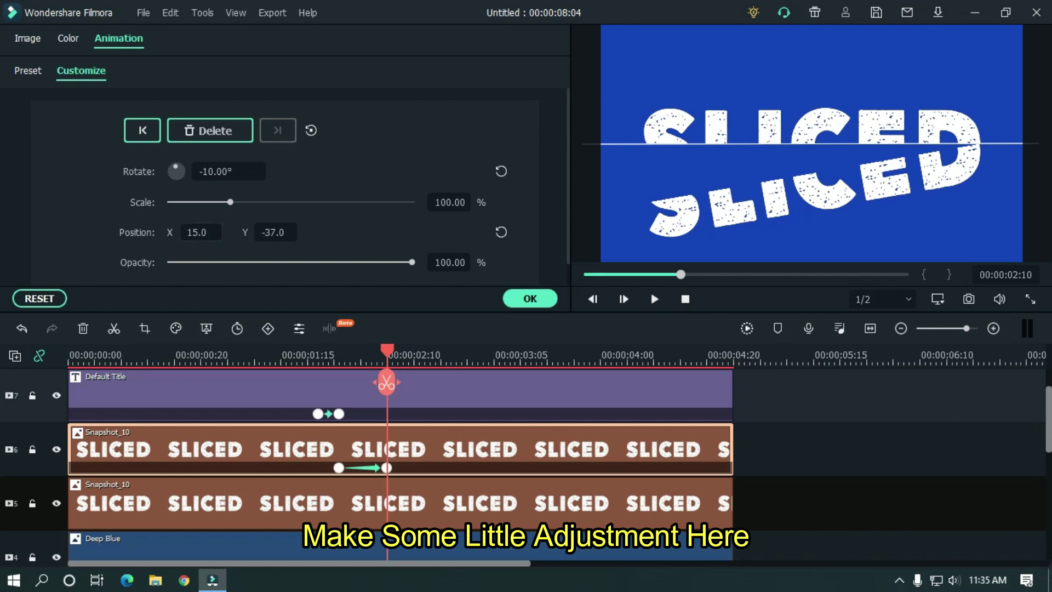
click(294, 354)
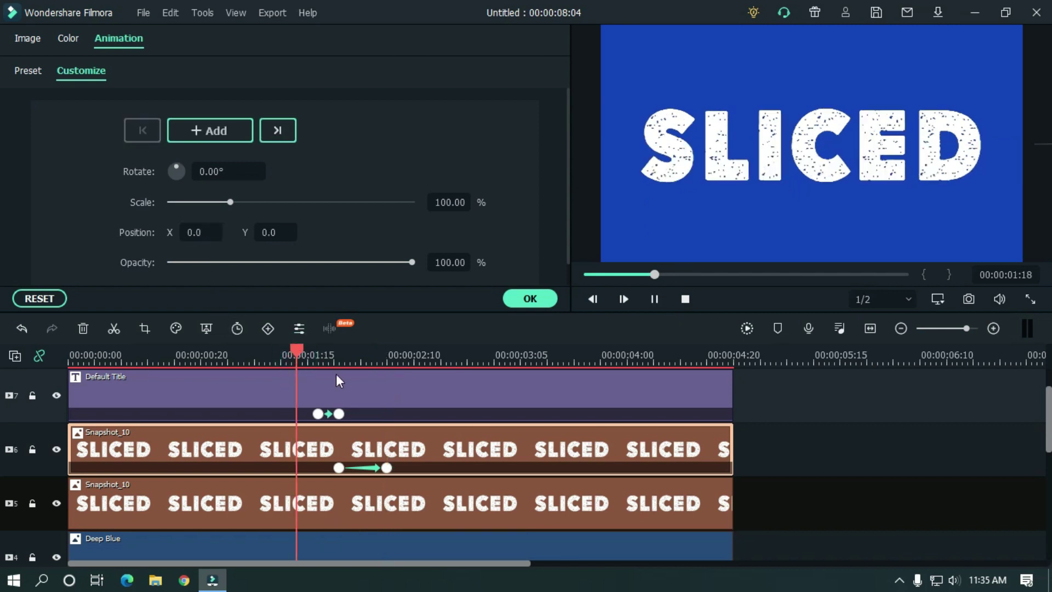
key(space)
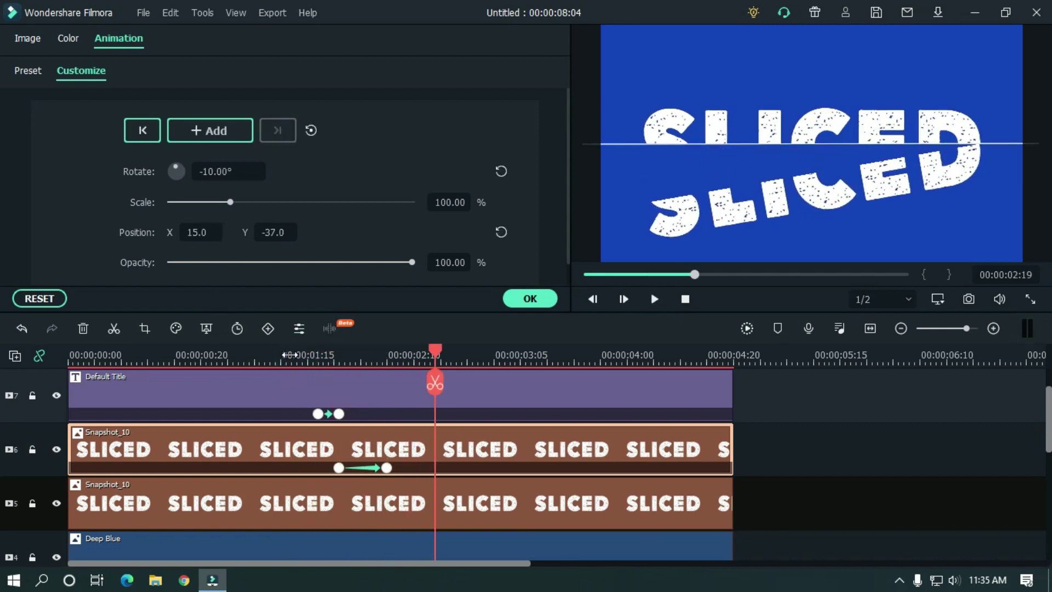
click(286, 354)
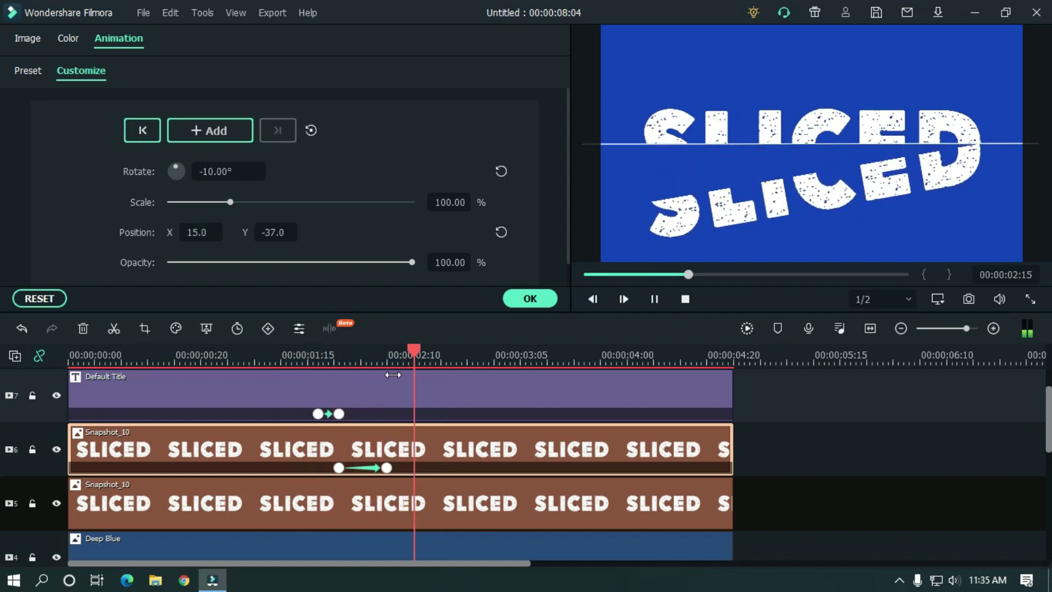
key(space)
drag(421, 350, 390, 353)
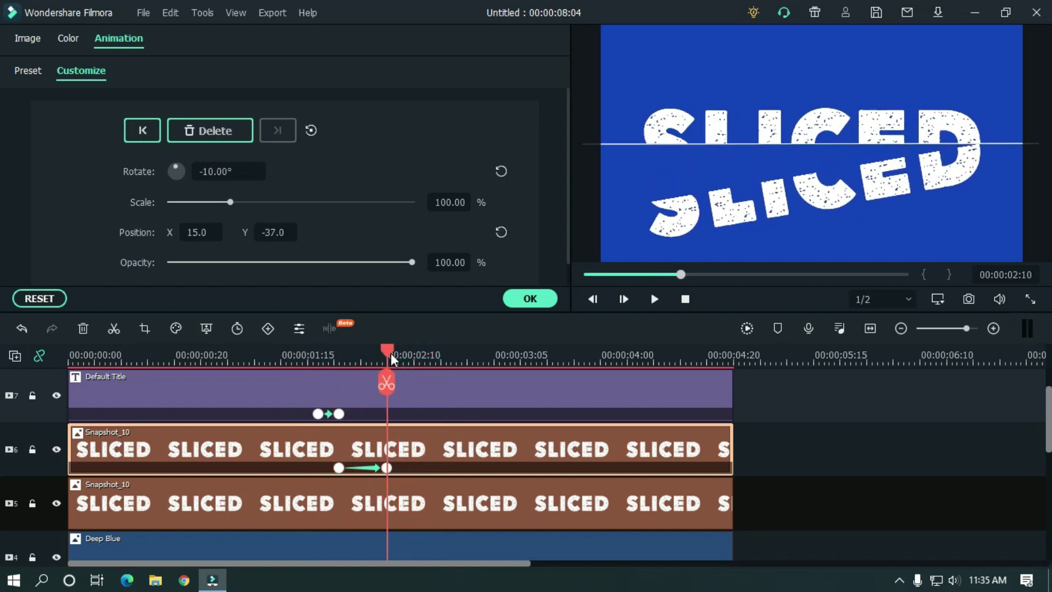
At 00:00:02:19, drag Position Y down to -211 to drop the lower half out of frame.
scroll(470, 356, up, 2)
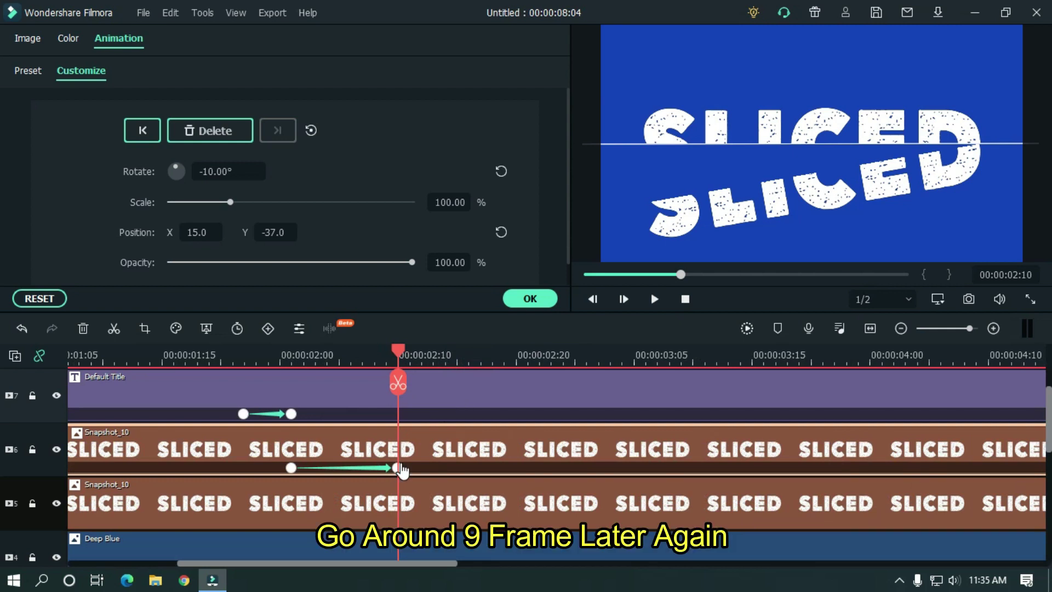
drag(396, 350, 514, 353)
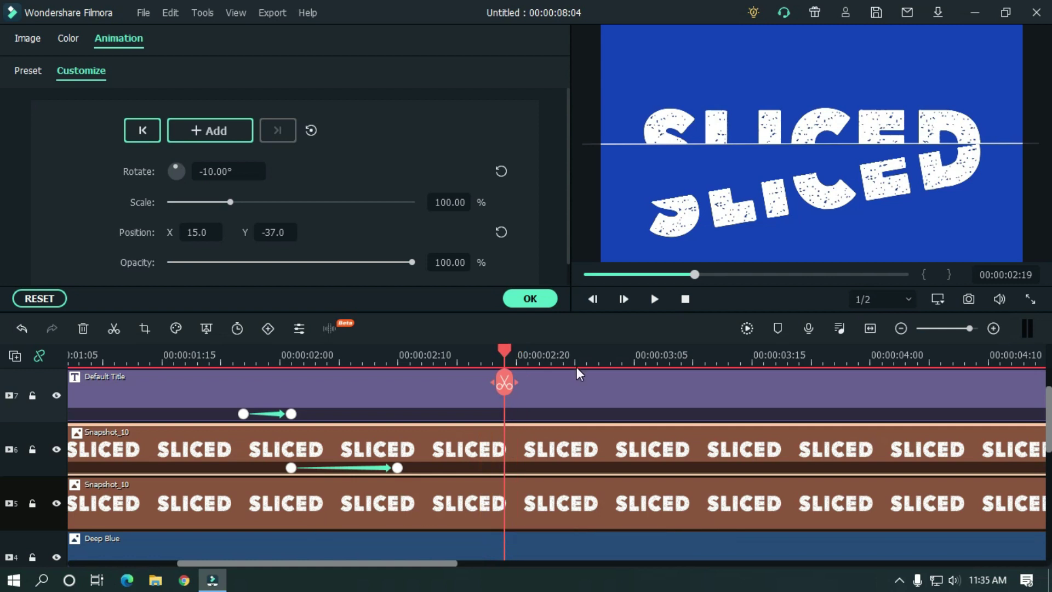
scroll(575, 357, down, 2)
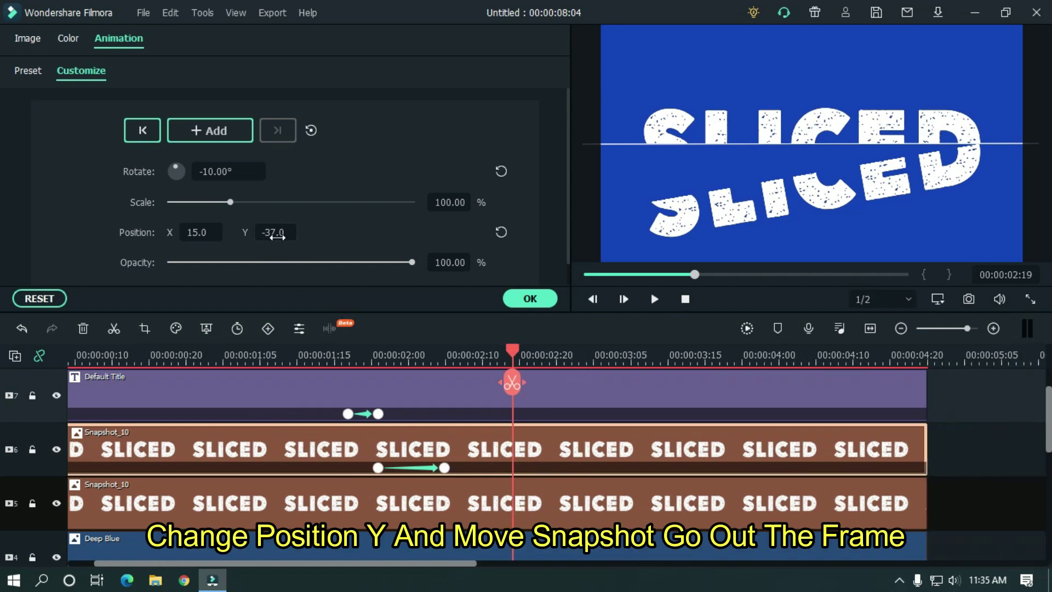
drag(276, 233, 244, 232)
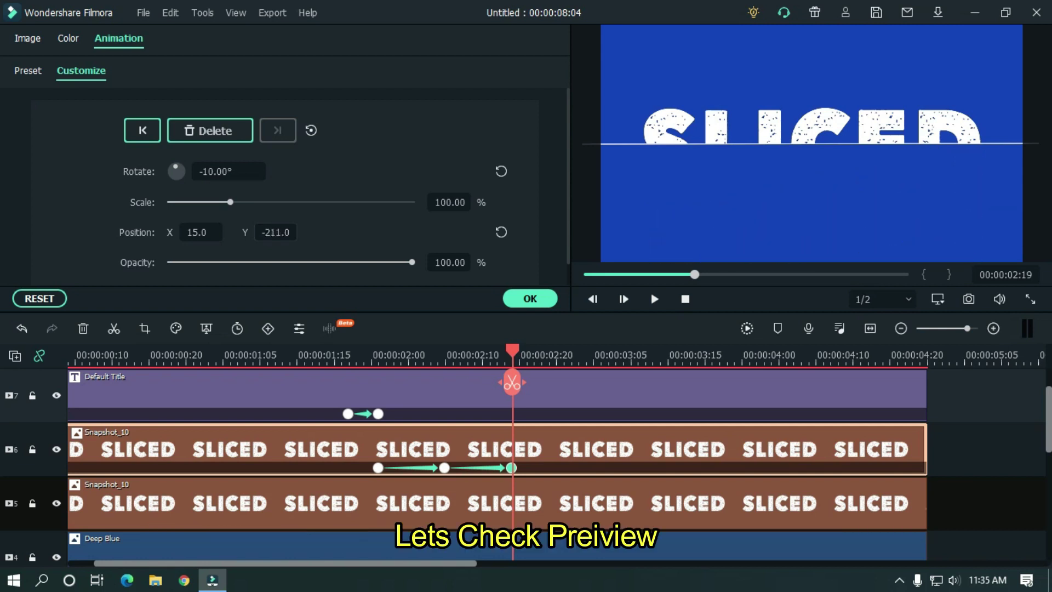
click(278, 234)
Play the drop animation from before the slice several times to check it.
click(299, 353)
key(space)
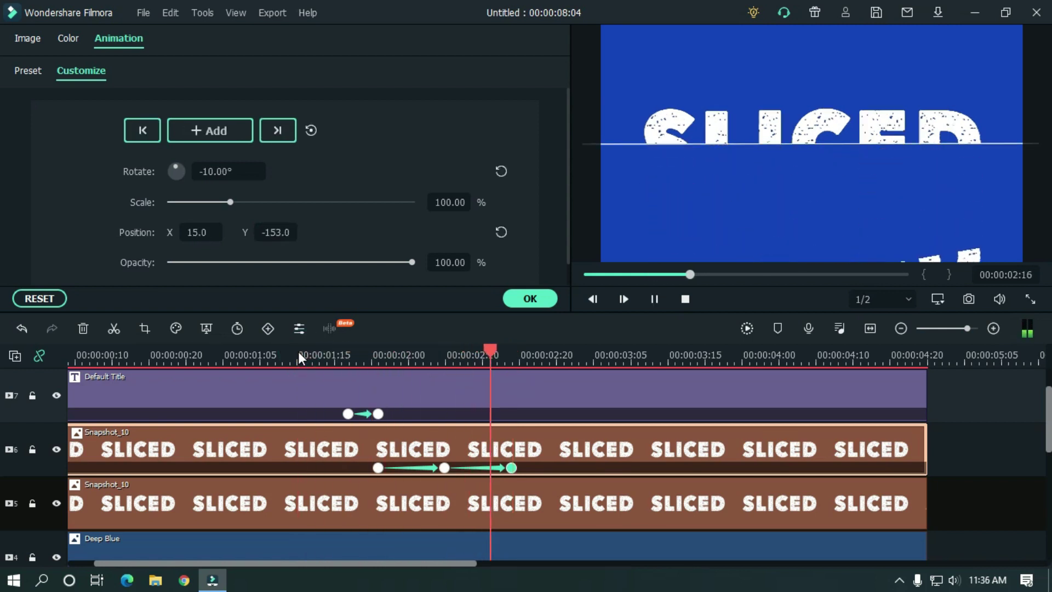
click(312, 353)
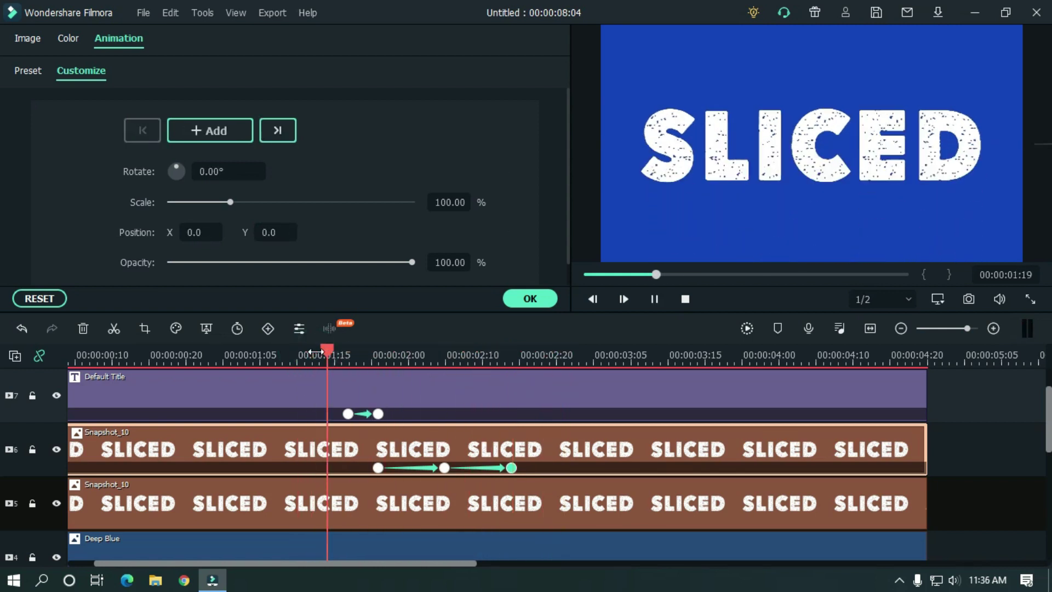
key(space)
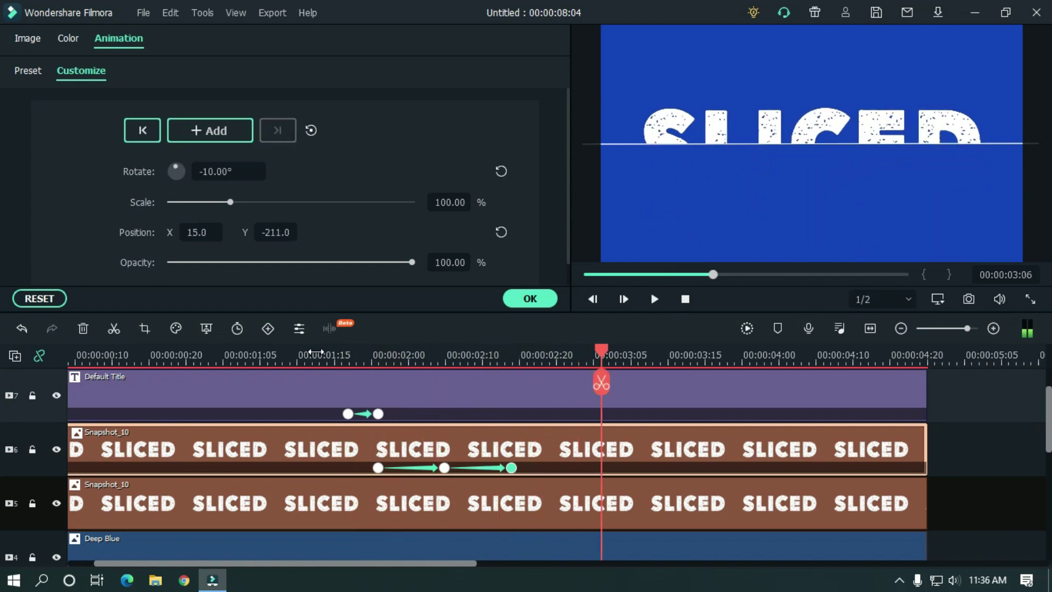
click(300, 355)
key(space)
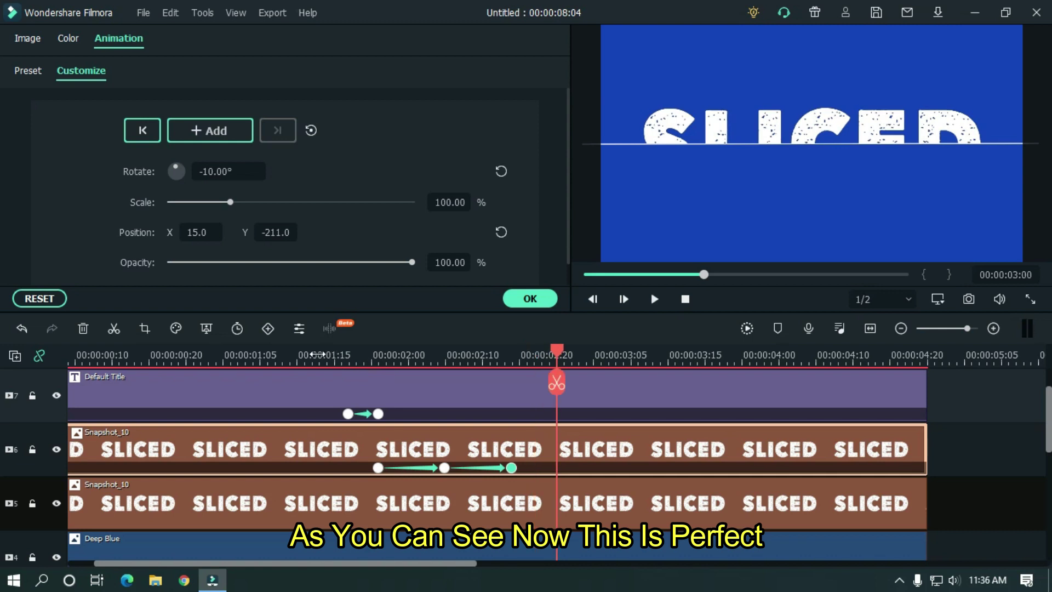
click(312, 354)
key(space)
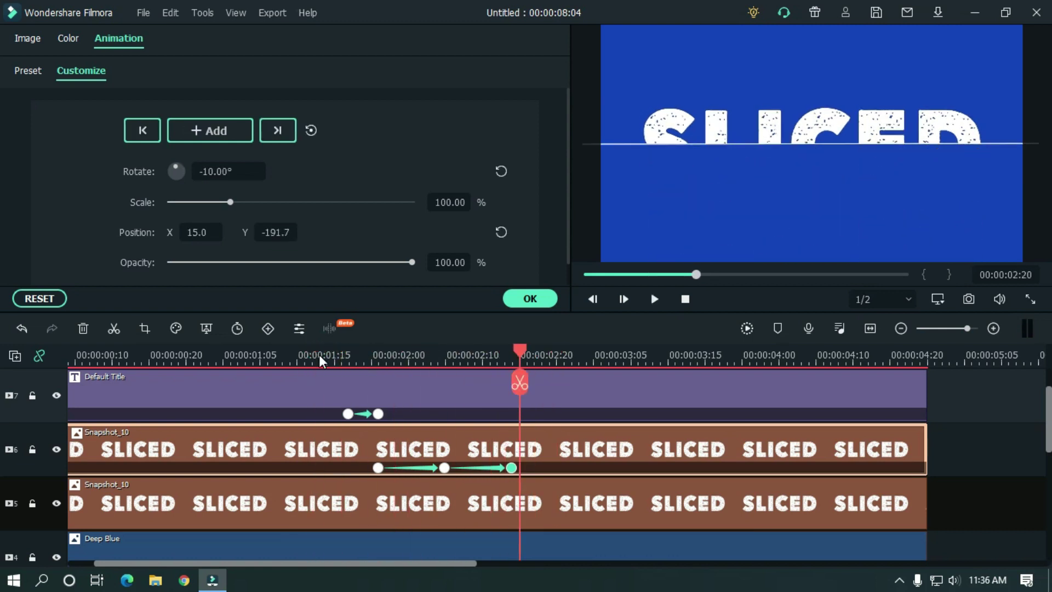
Swap the two Snapshot_10 clips so the keyframed copy sits on track 5.
scroll(493, 427, down, 3)
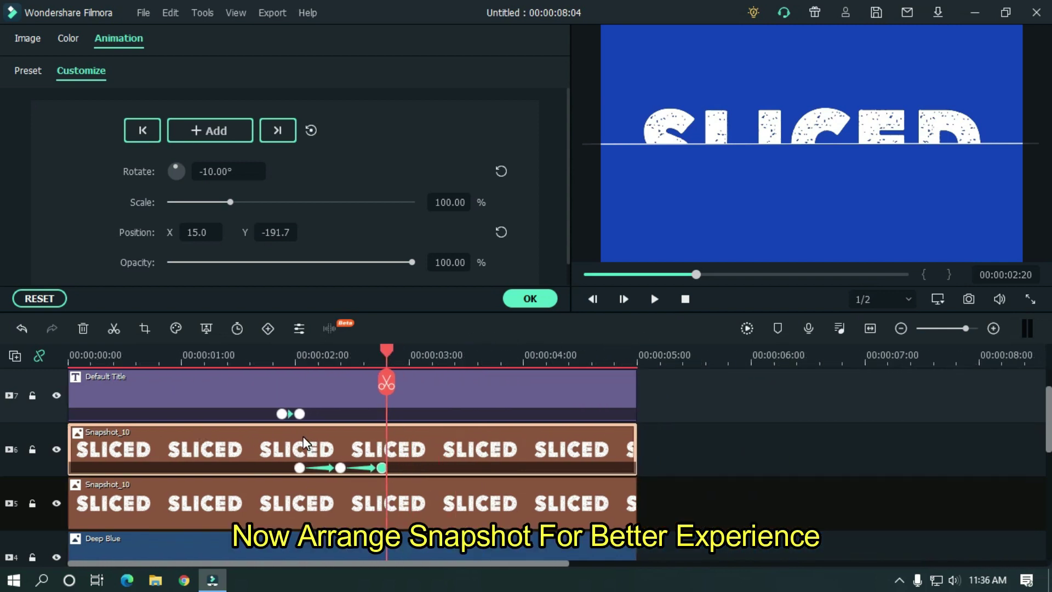
drag(248, 511, 815, 504)
drag(542, 455, 536, 499)
drag(722, 518, 127, 439)
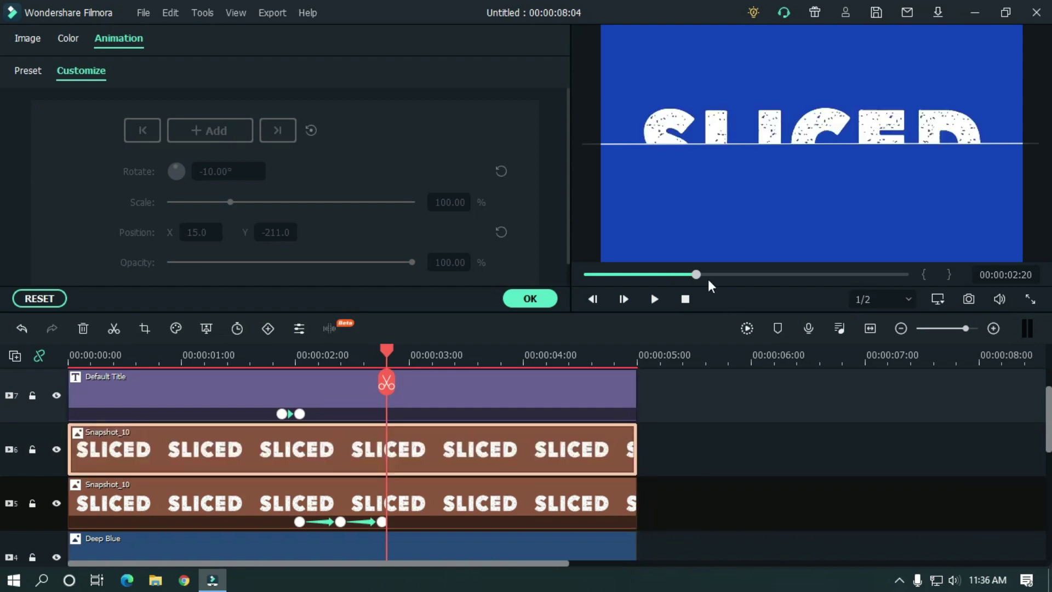
Play the tilt-and-drop animation, ending with the playhead at 00:00:01:23.
drag(675, 275, 590, 276)
key(space)
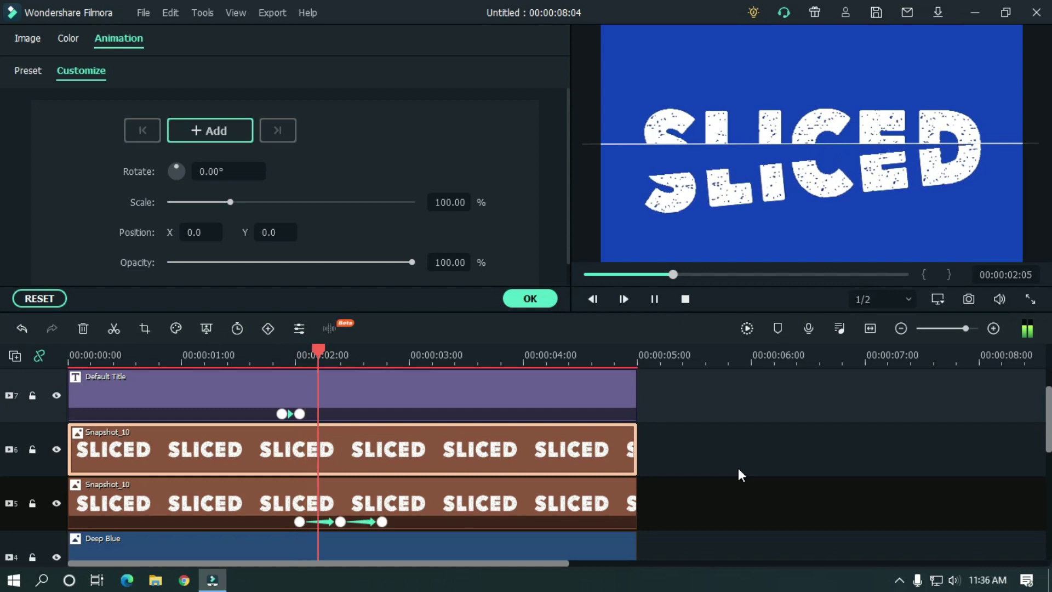
key(space)
click(274, 356)
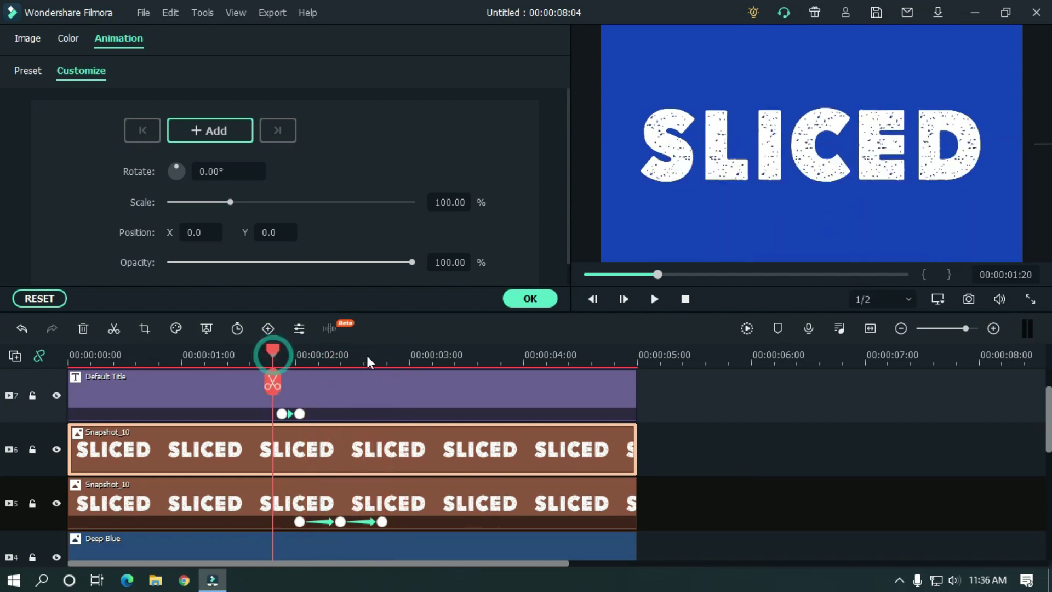
key(space)
key(space)
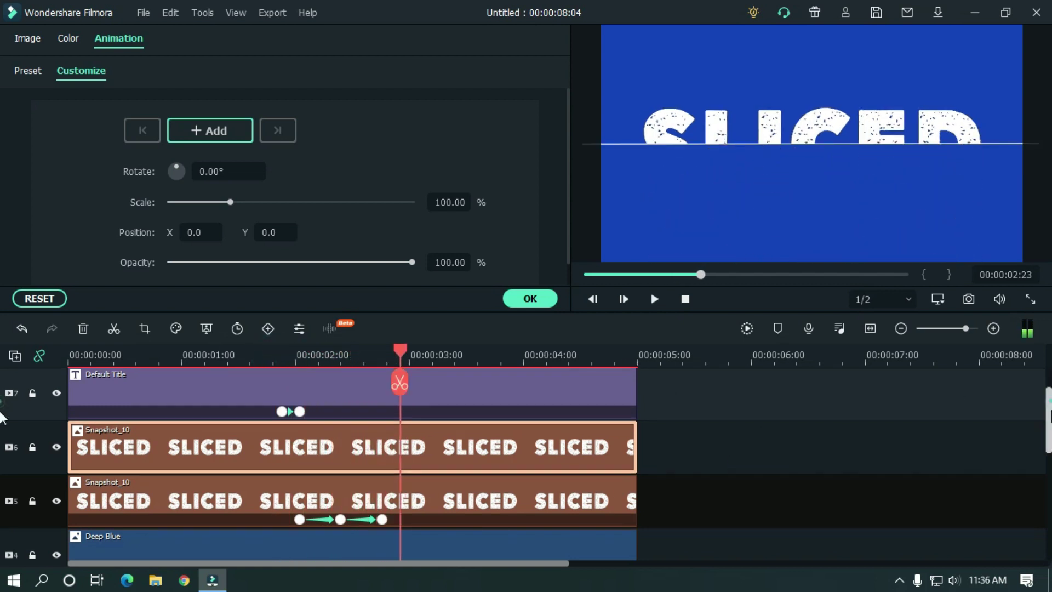
scroll(2, 431, down, 1)
drag(394, 356, 286, 355)
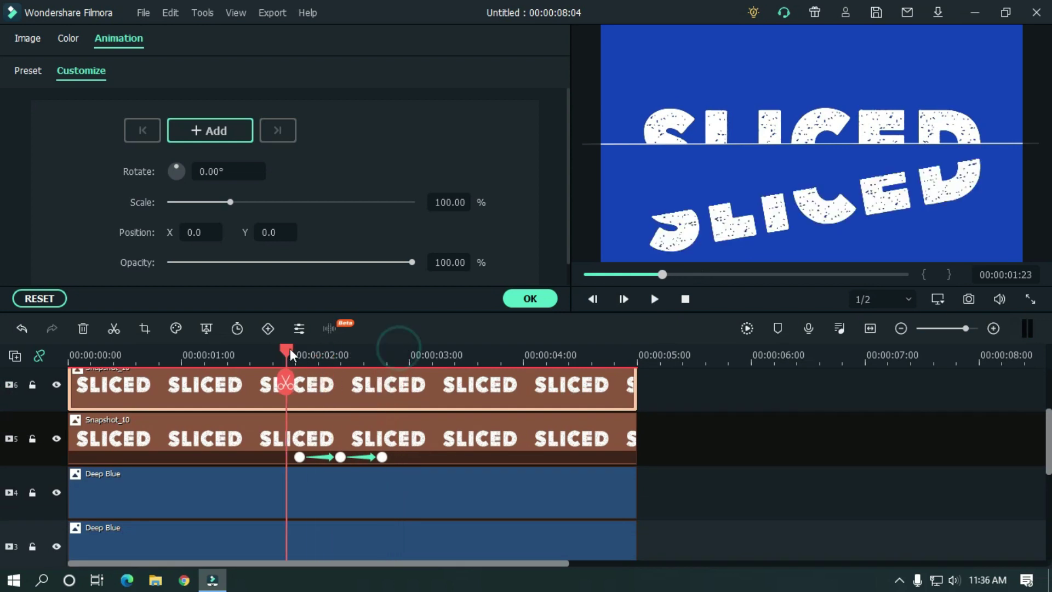
Exchange the 0–5 s Deep Blue clips on tracks 3 and 4, keeping both at 0s.
click(323, 485)
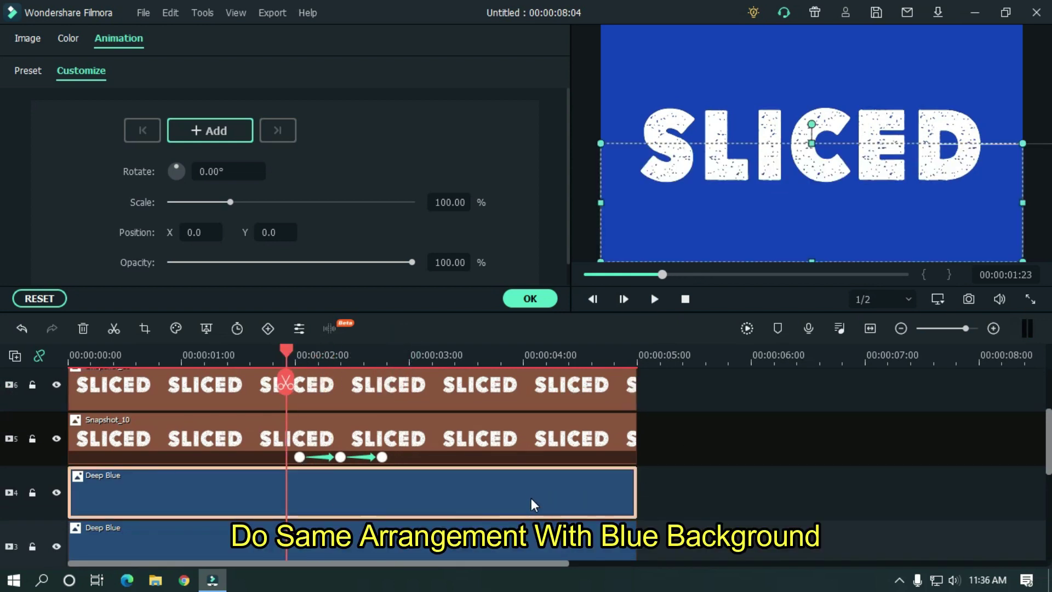
click(481, 535)
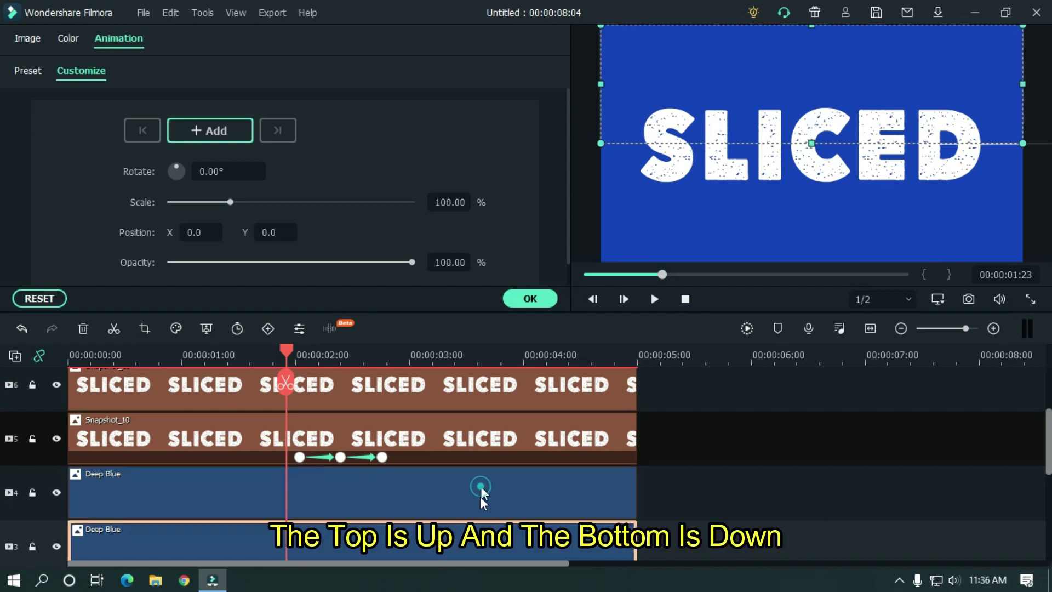
drag(404, 495, 606, 518)
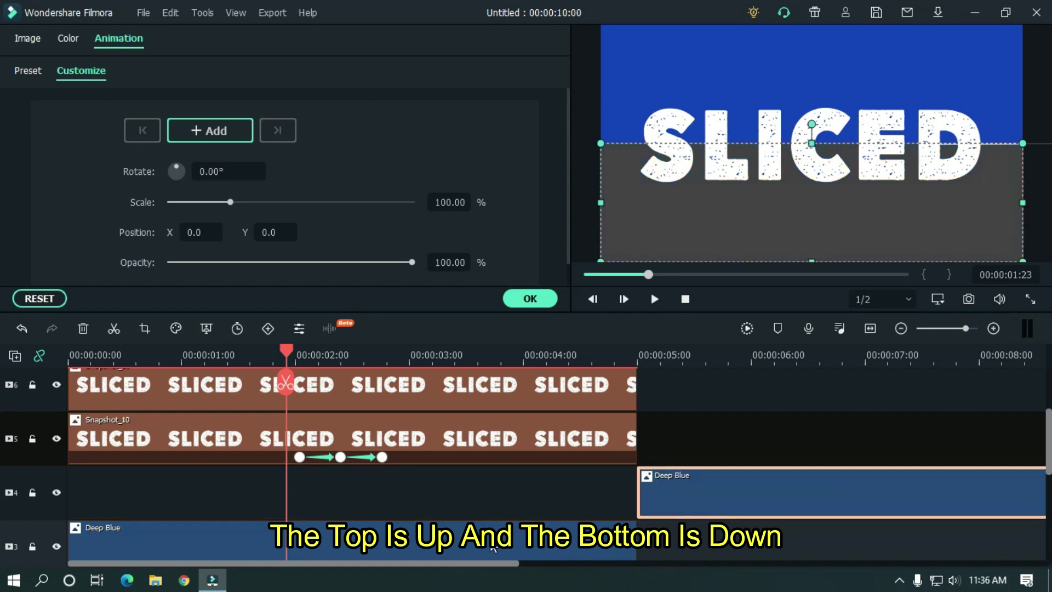
drag(492, 547, 589, 511)
drag(717, 496, 144, 544)
scroll(864, 489, down, 1)
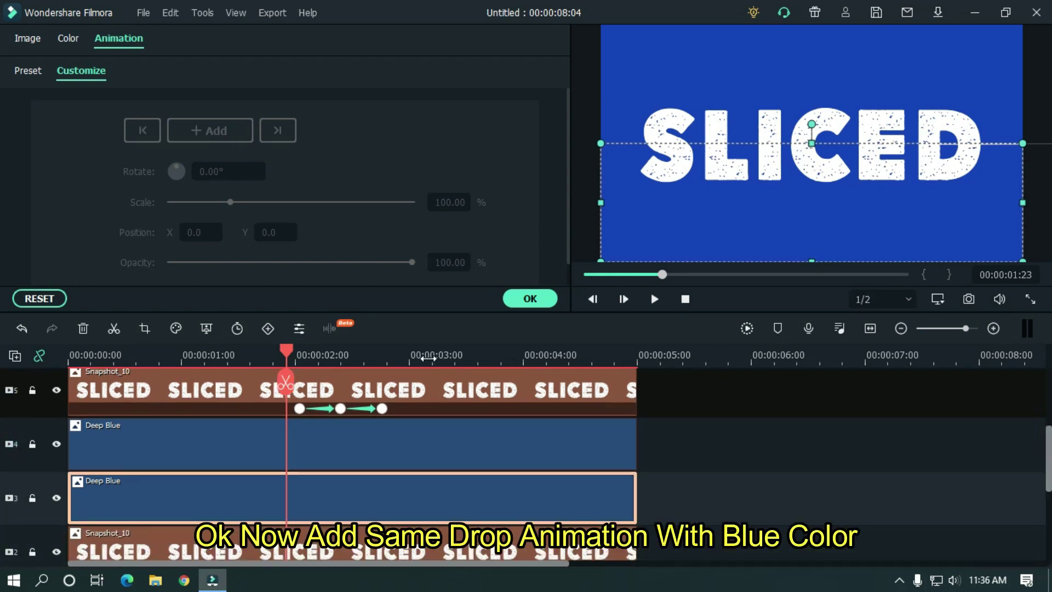
Add a 02:01 keyframe to the track 3 Deep Blue clip and rotate it -10° at 02:10.
scroll(429, 358, up, 2)
click(300, 351)
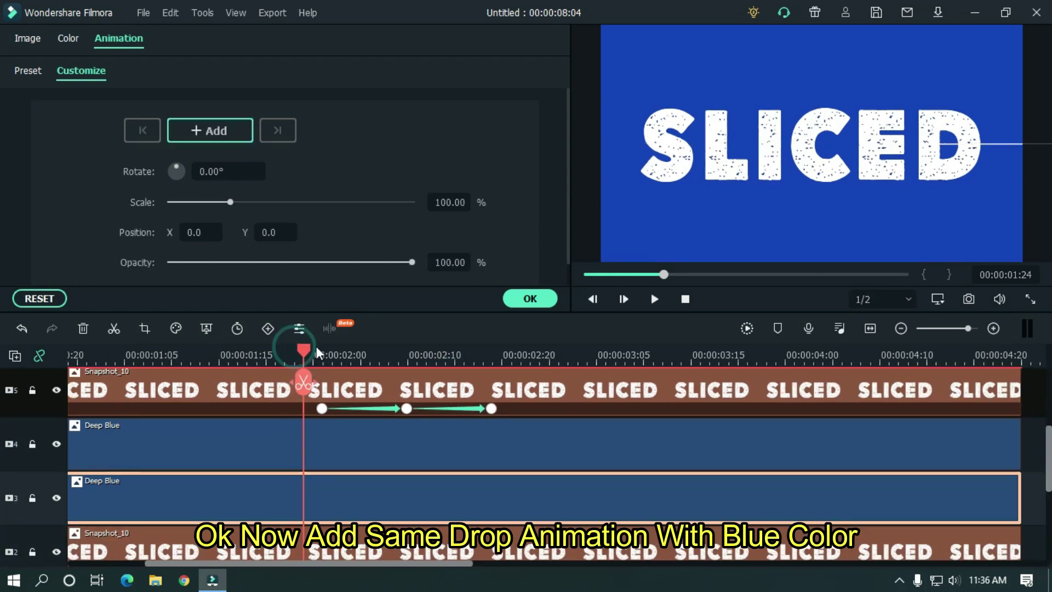
click(324, 351)
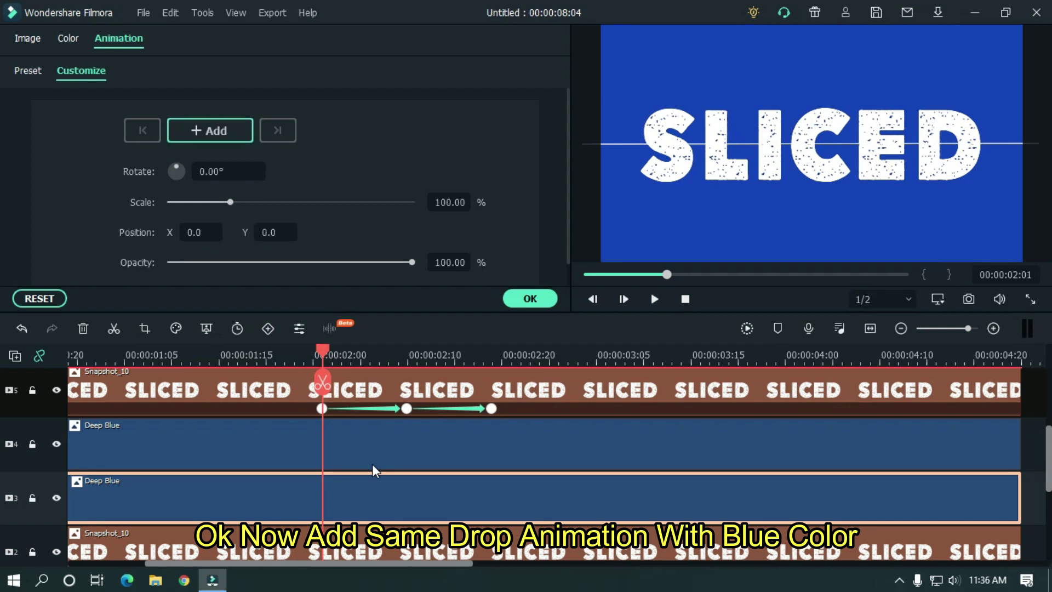
click(229, 137)
drag(327, 355, 413, 354)
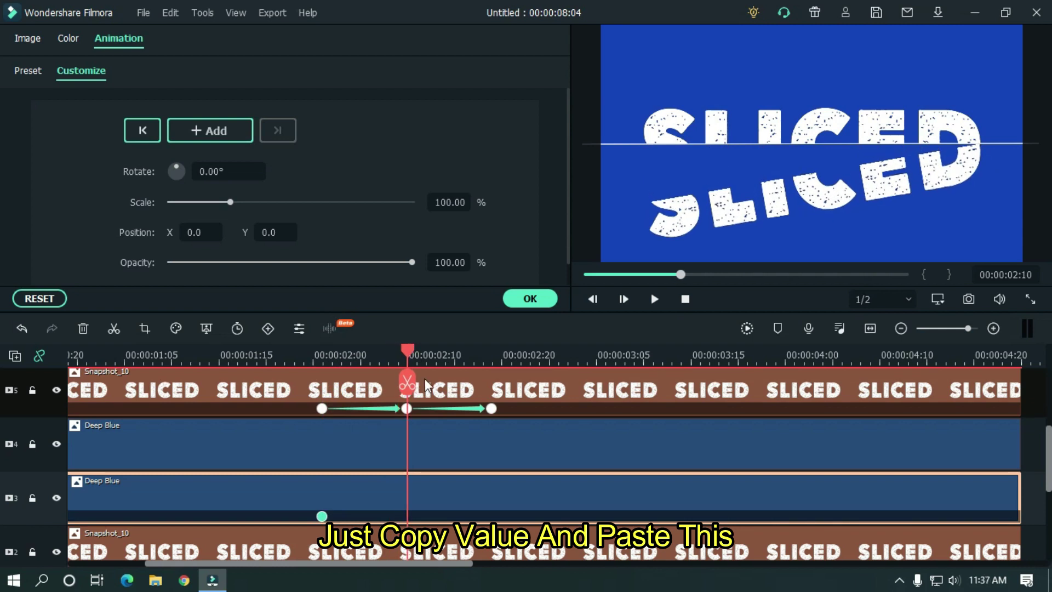
double_click(232, 167)
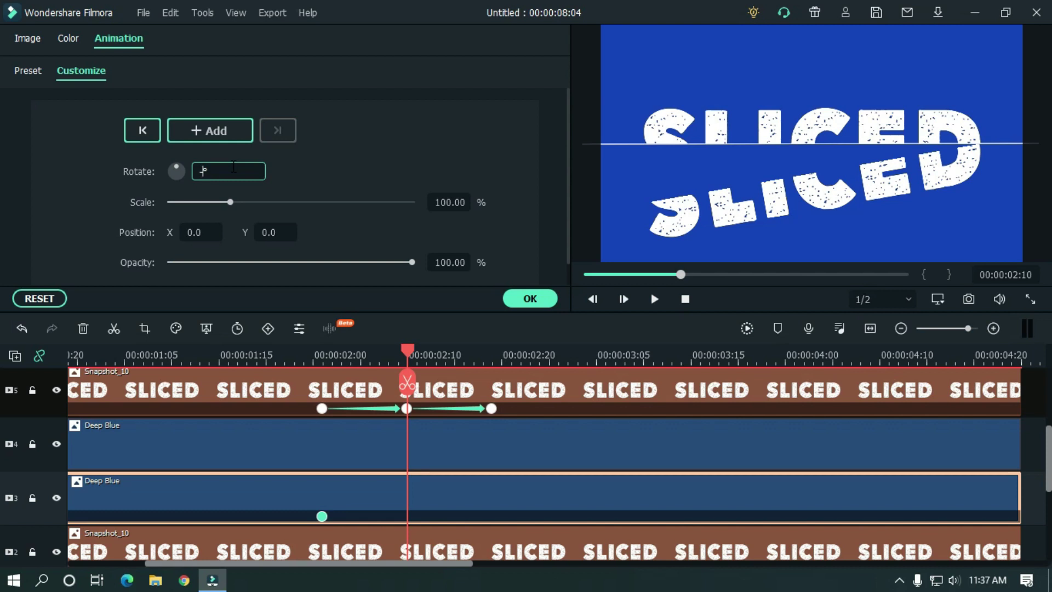
text(-10)
key(Return)
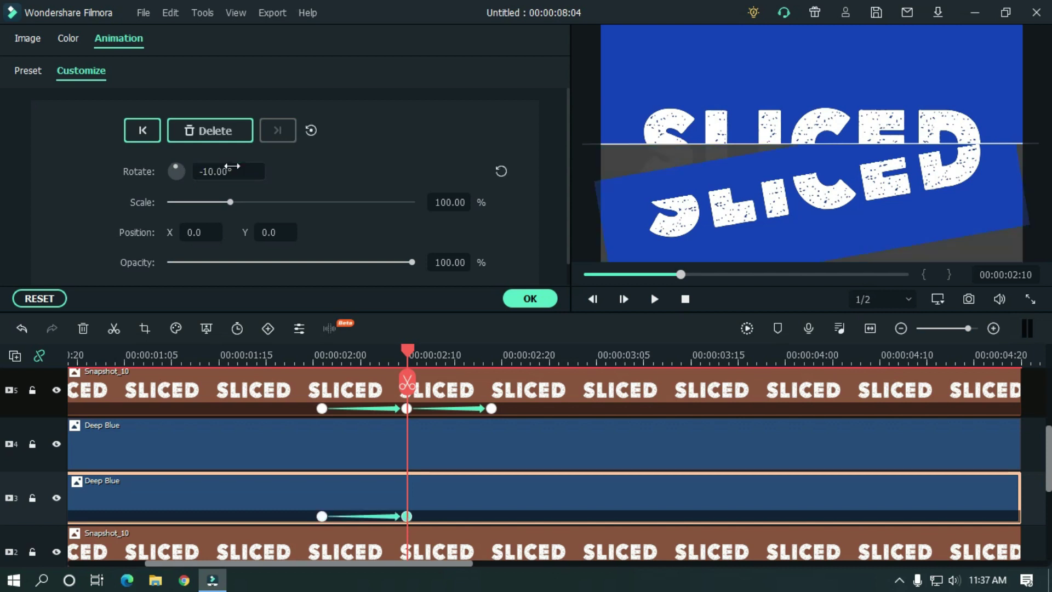
Set the Deep Blue clip's 02:10 position to X 15, Y -37.
click(406, 409)
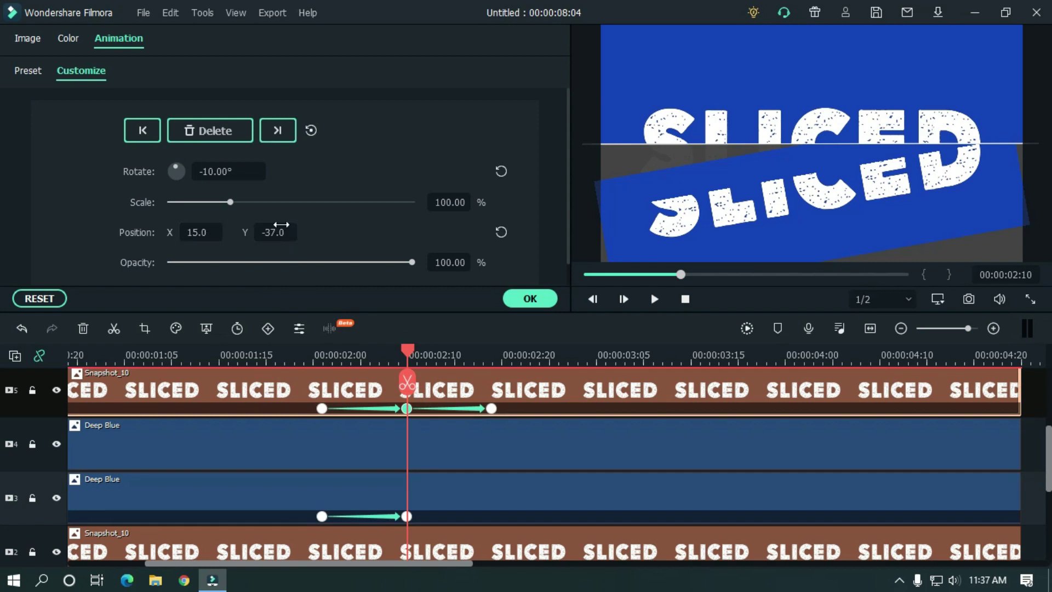
click(441, 501)
click(202, 232)
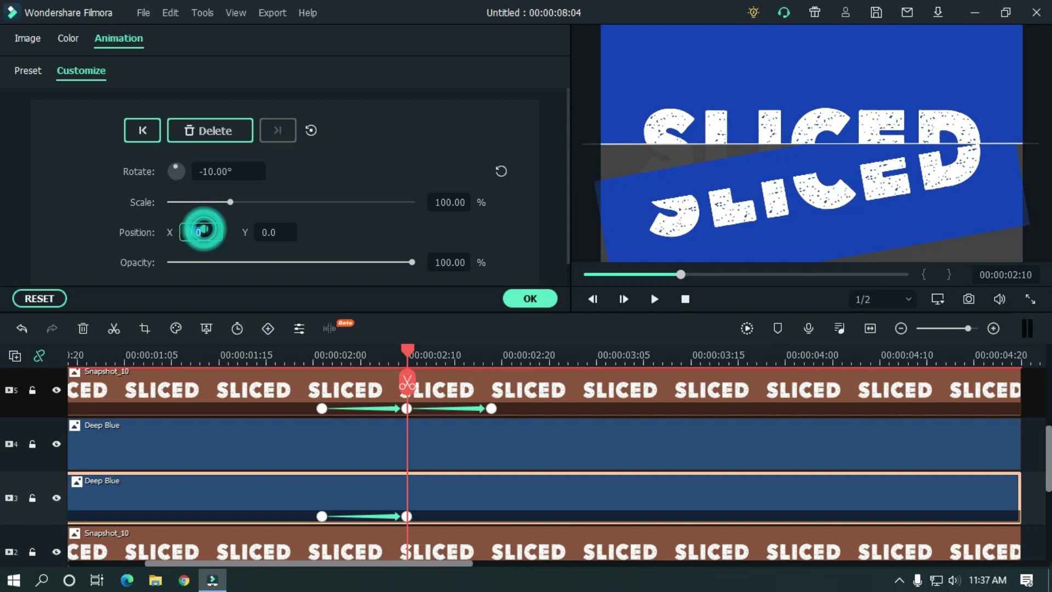
text(15)
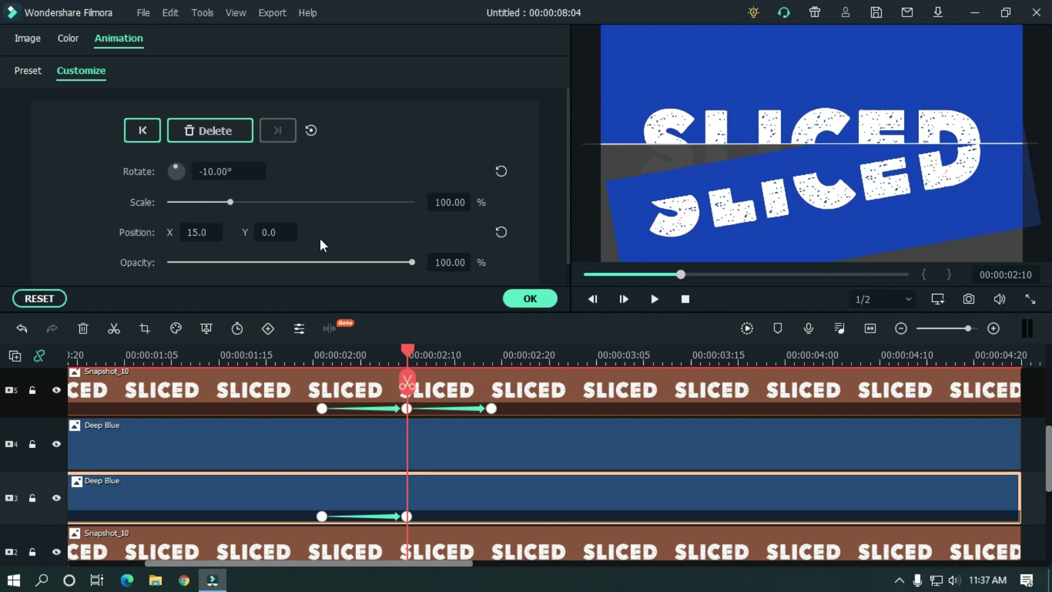
click(275, 233)
key(Return)
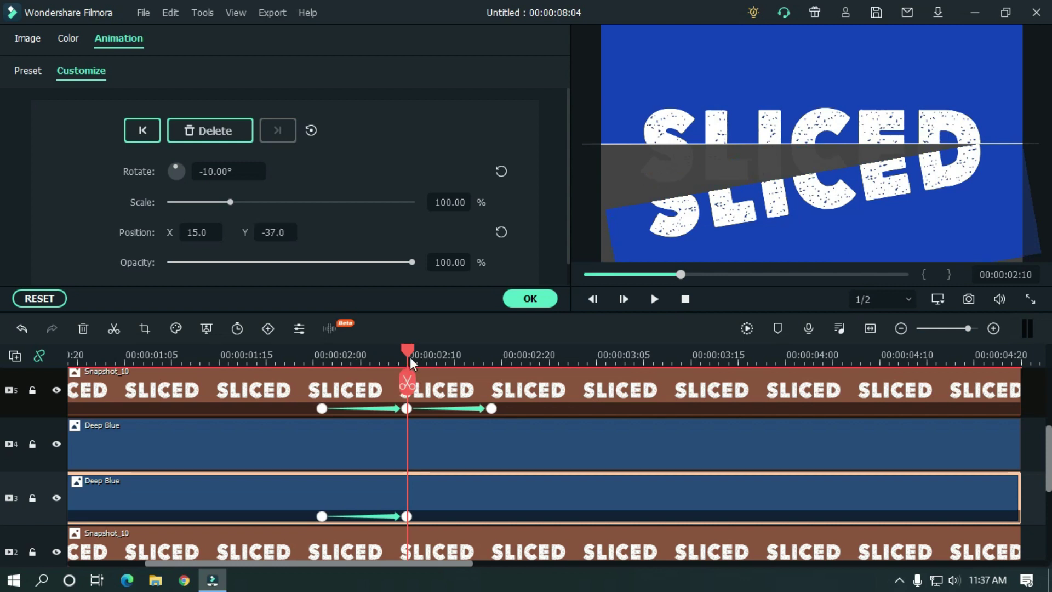
At 00:00:02:19, set the Deep Blue clip's Position Y to -211.
drag(438, 359, 499, 364)
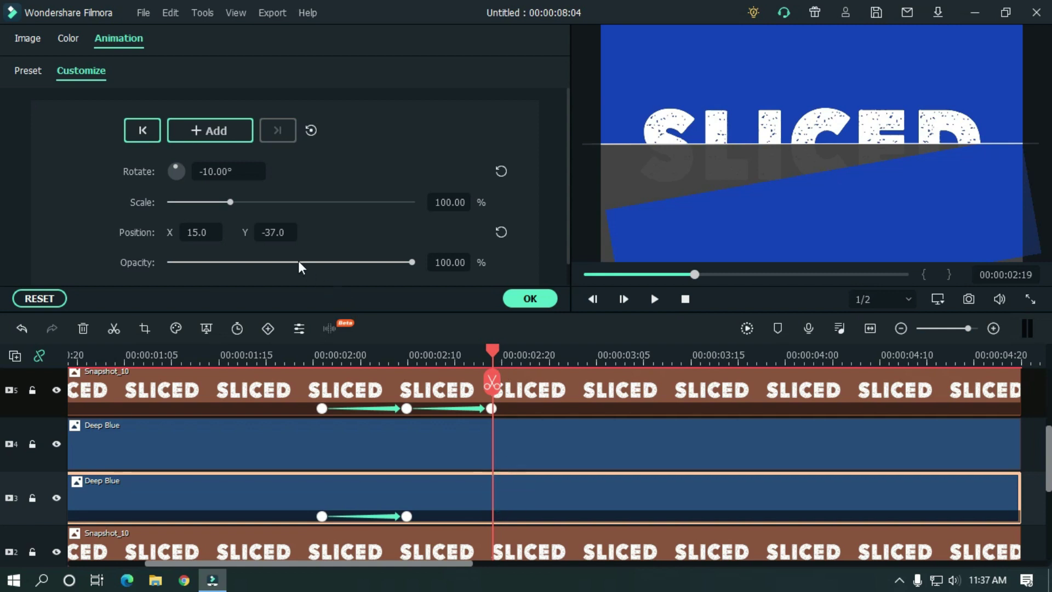
click(284, 234)
text(-211)
key(Return)
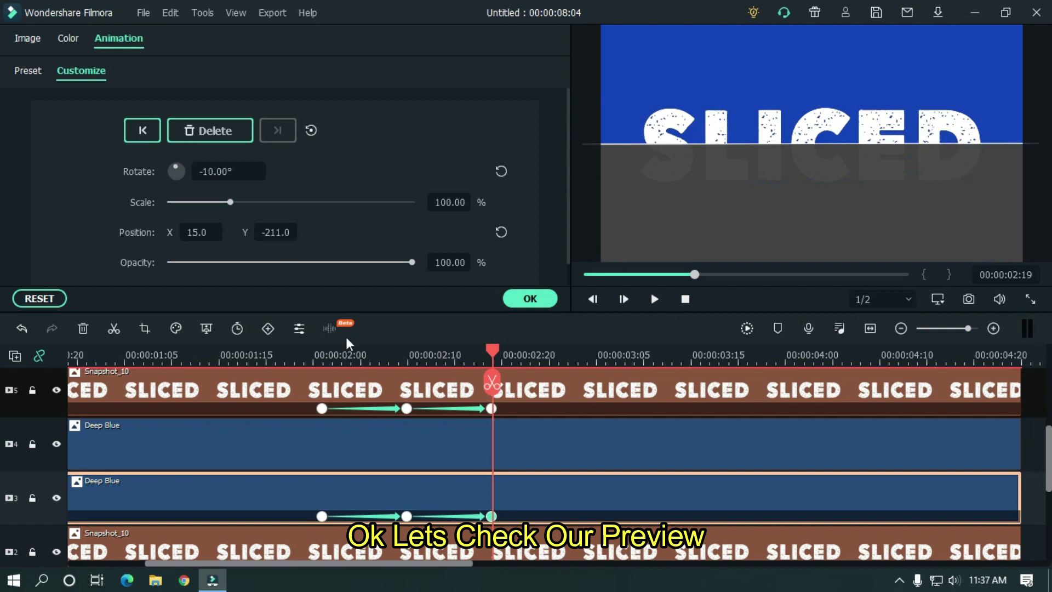
click(222, 355)
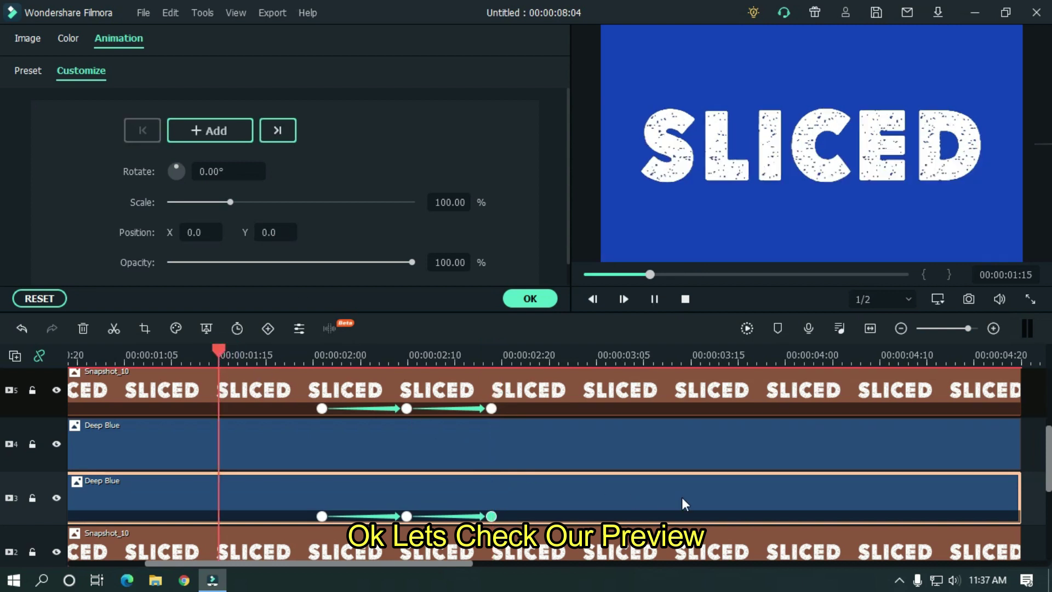
key(space)
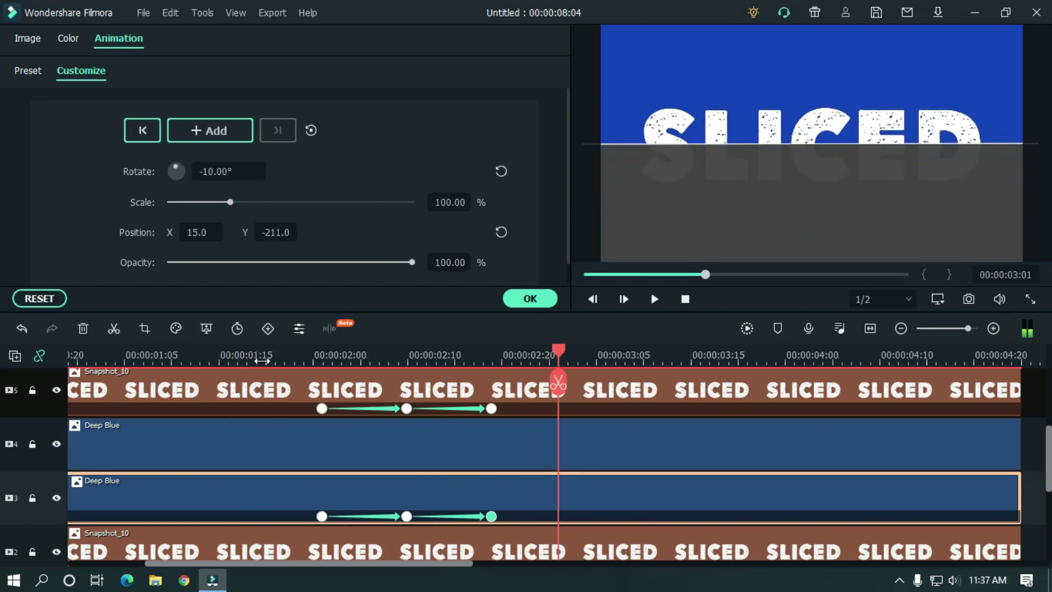
click(256, 356)
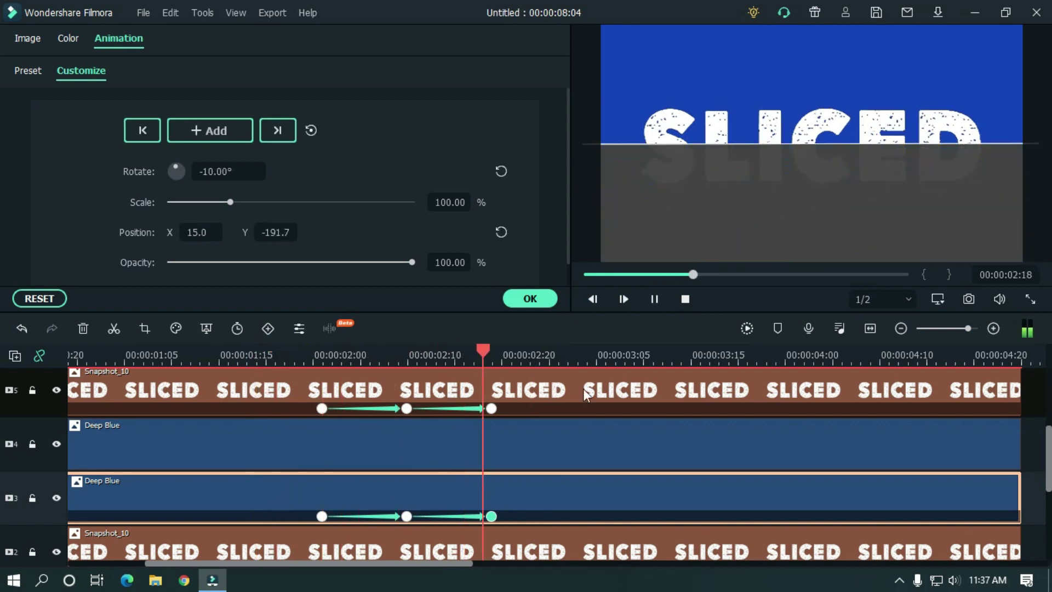
scroll(642, 353, down, 3)
key(space)
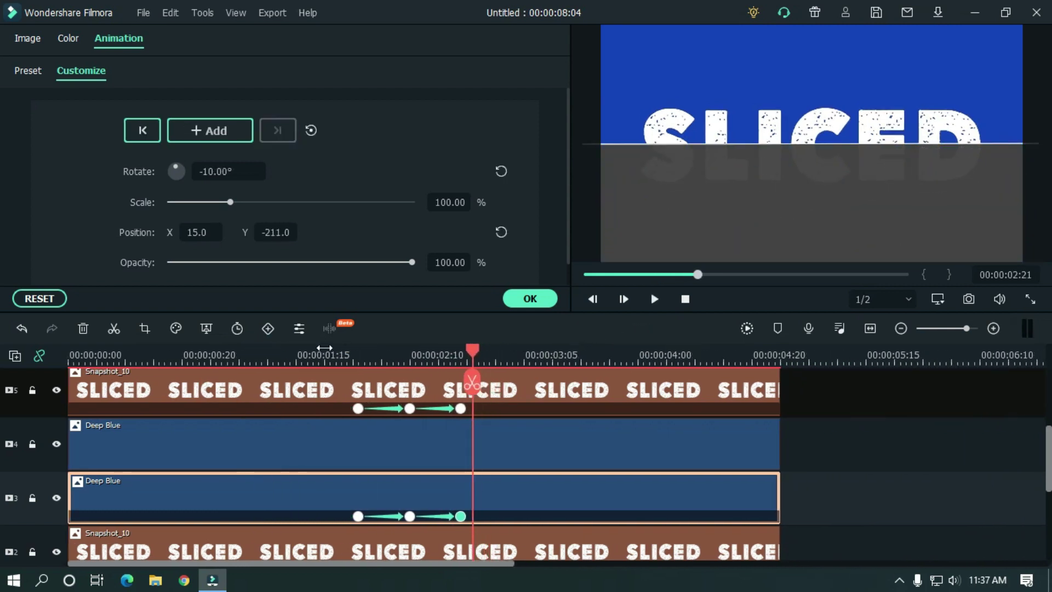
click(324, 350)
key(space)
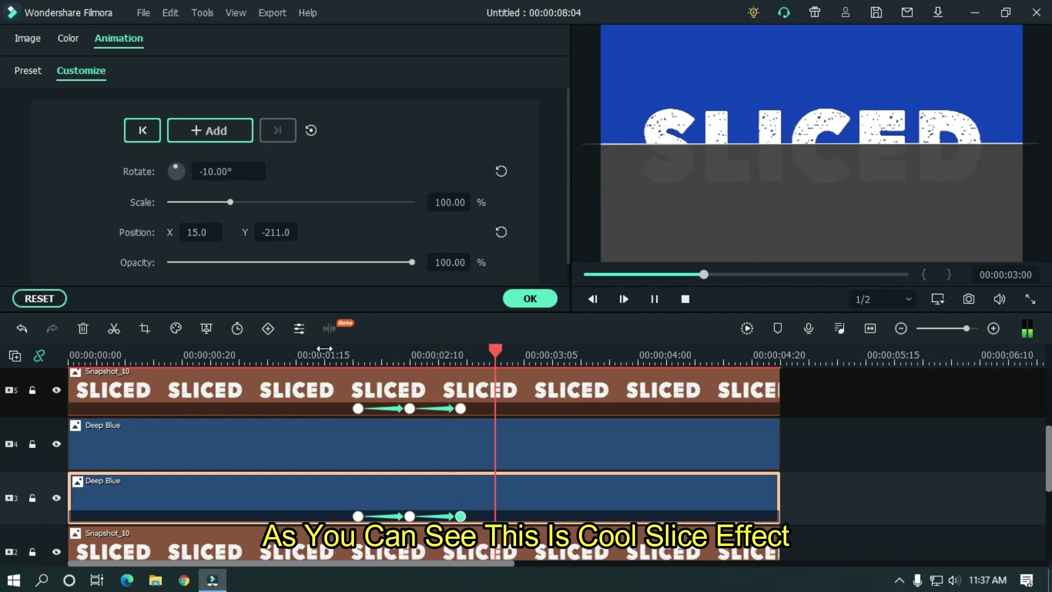
click(262, 351)
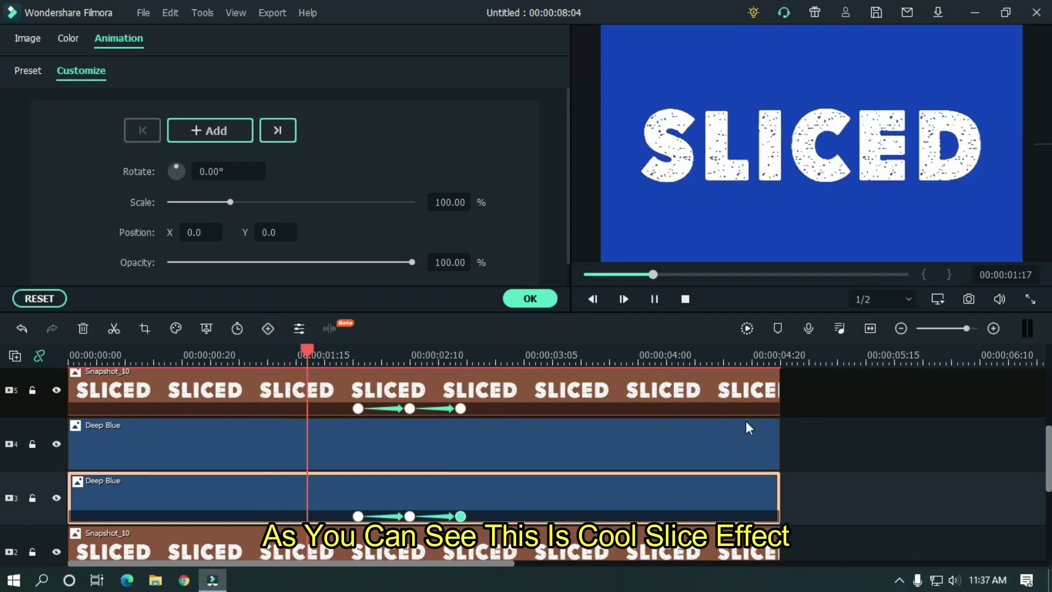
click(335, 355)
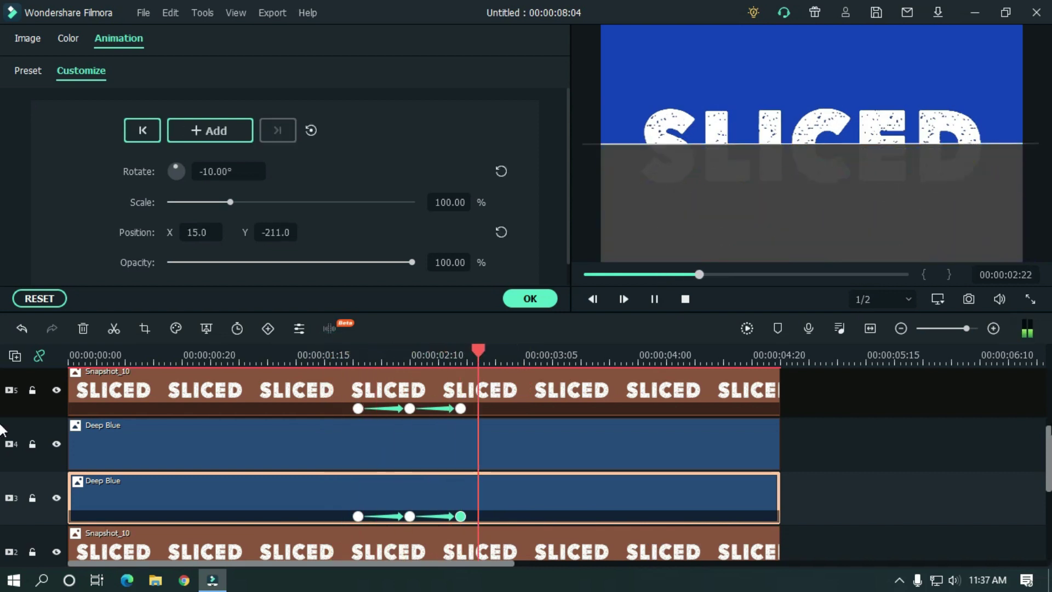
Trim the Slice SFX clip's tail back to 00:00:05:00 and confirm the Audio panel.
key(space)
scroll(1, 436, up, 2)
scroll(1, 436, down, 5)
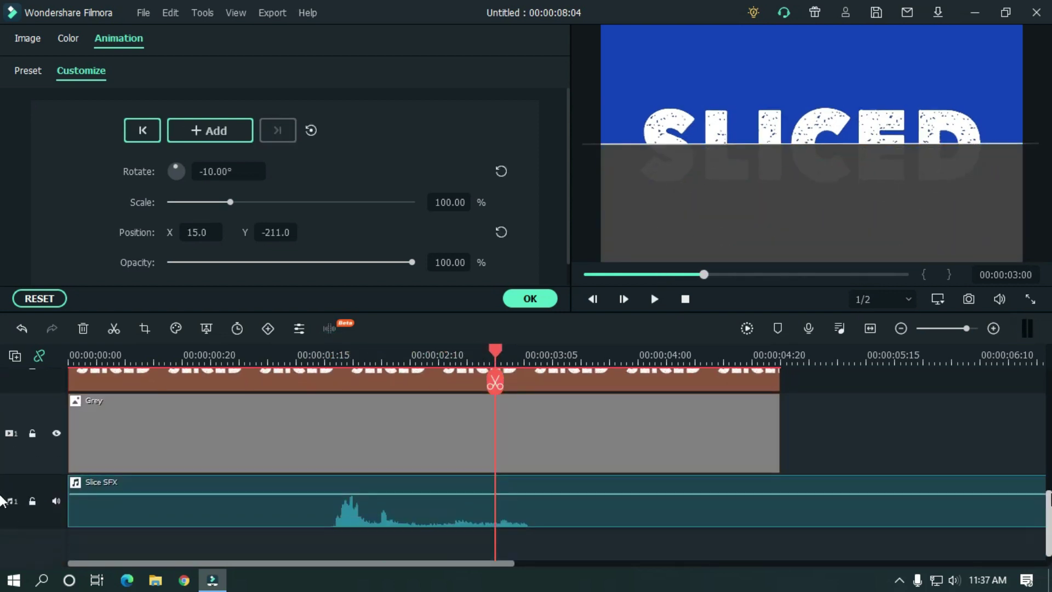
scroll(1, 433, up, 3)
scroll(1, 436, down, 3)
scroll(1, 466, up, 4)
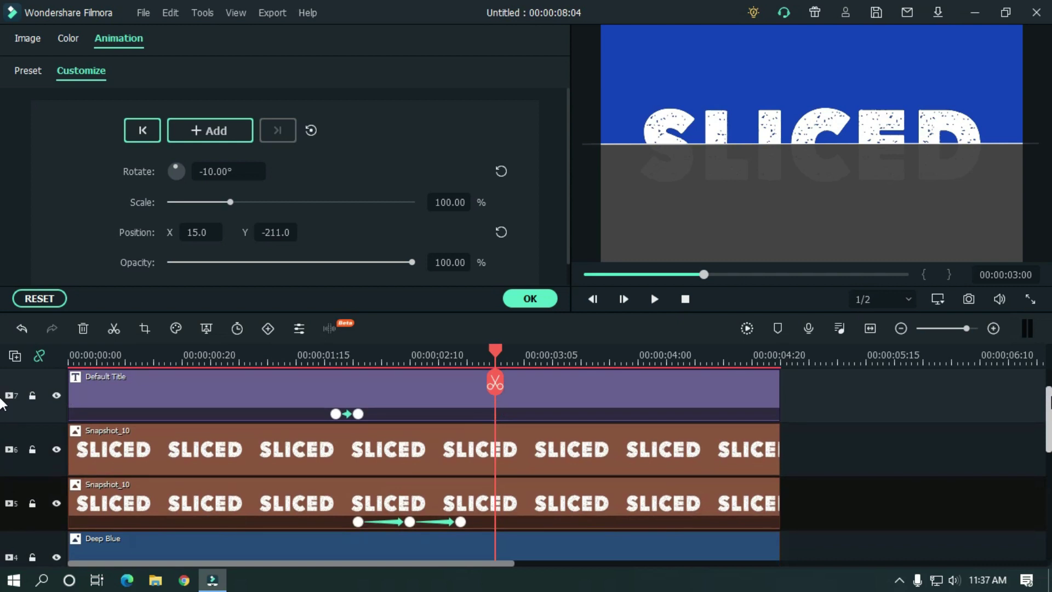
scroll(1, 515, down, 6)
scroll(857, 360, down, 2)
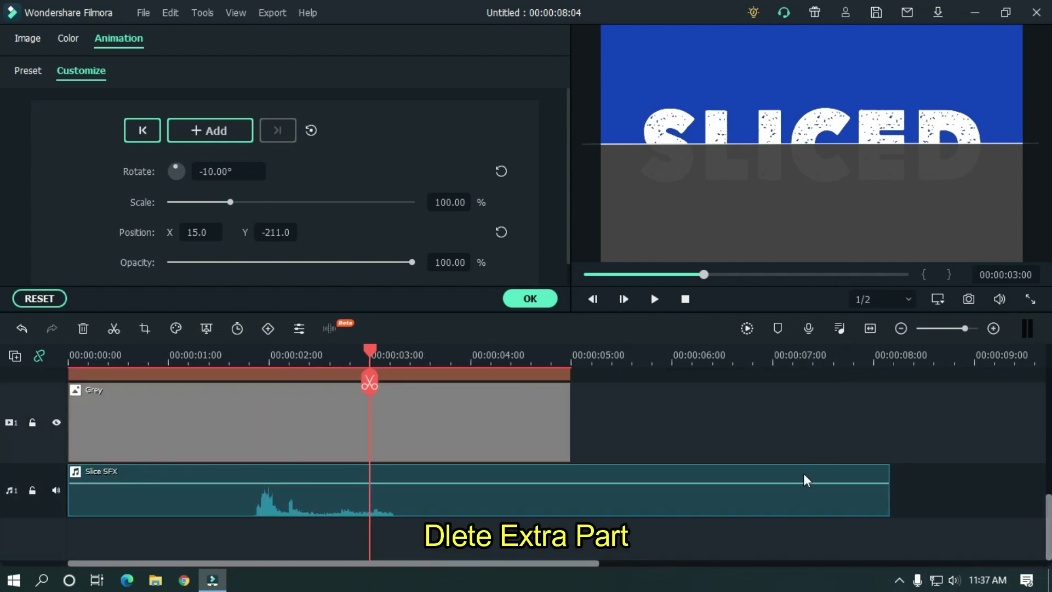
drag(891, 510, 570, 496)
scroll(1, 422, up, 5)
scroll(1, 422, up, 1)
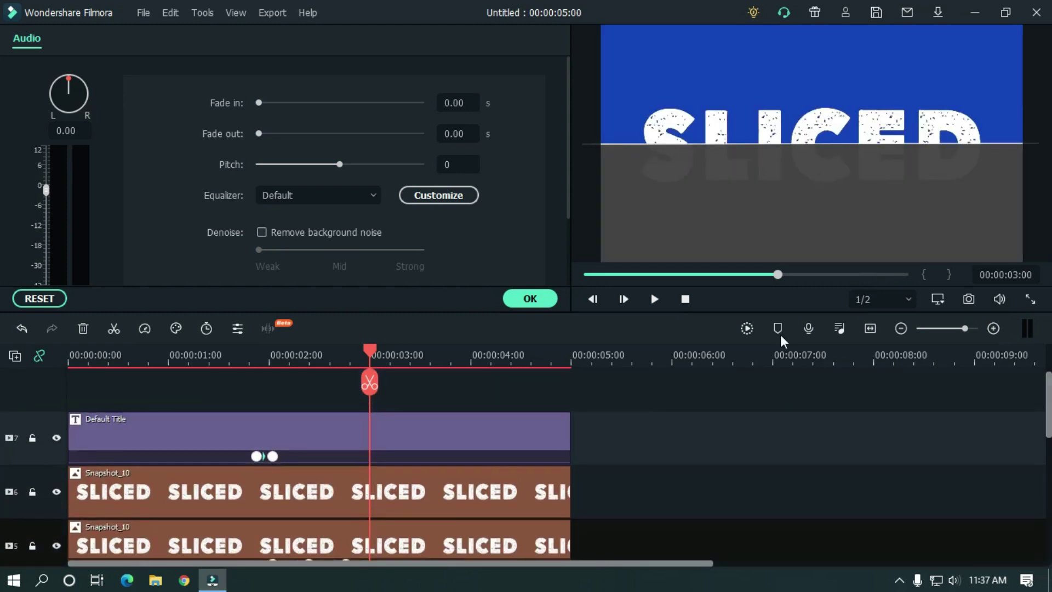
click(530, 298)
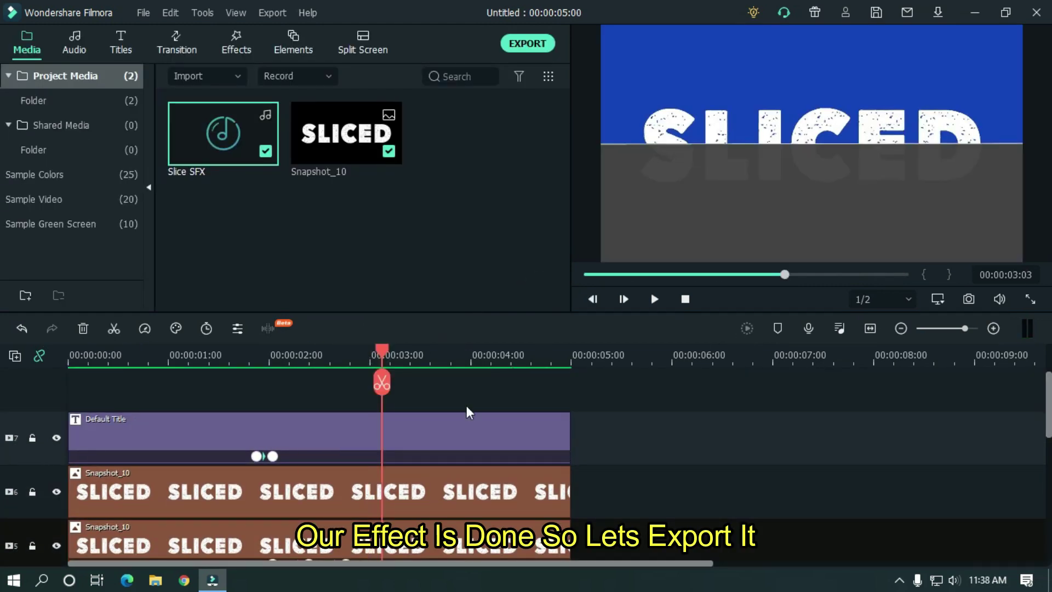
Start an MP4 export at 1920x1080 and name the file 'Slice Text Animation'.
click(526, 44)
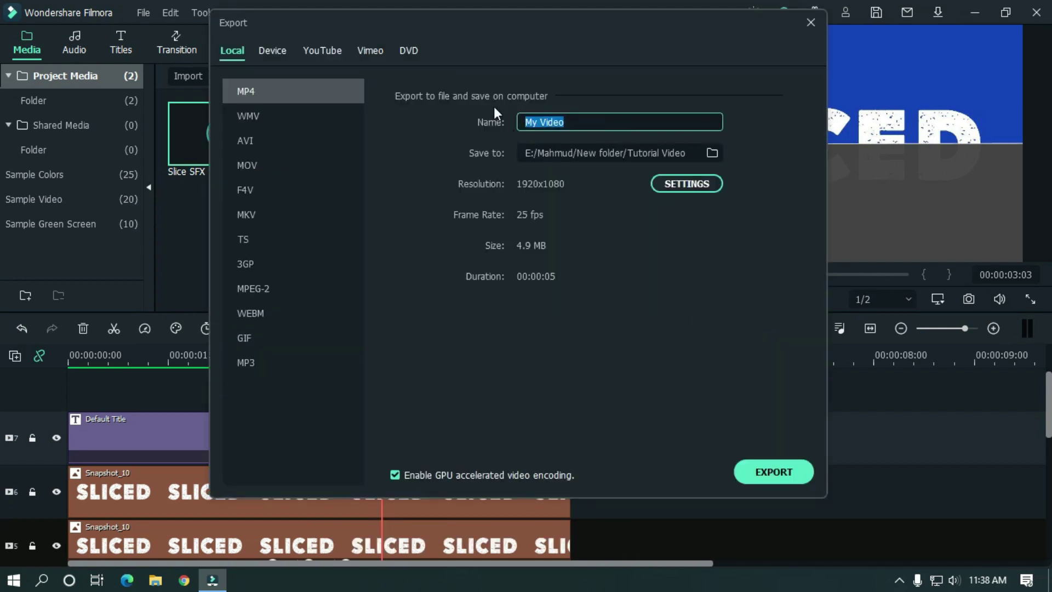
text(Slice Text Ani)
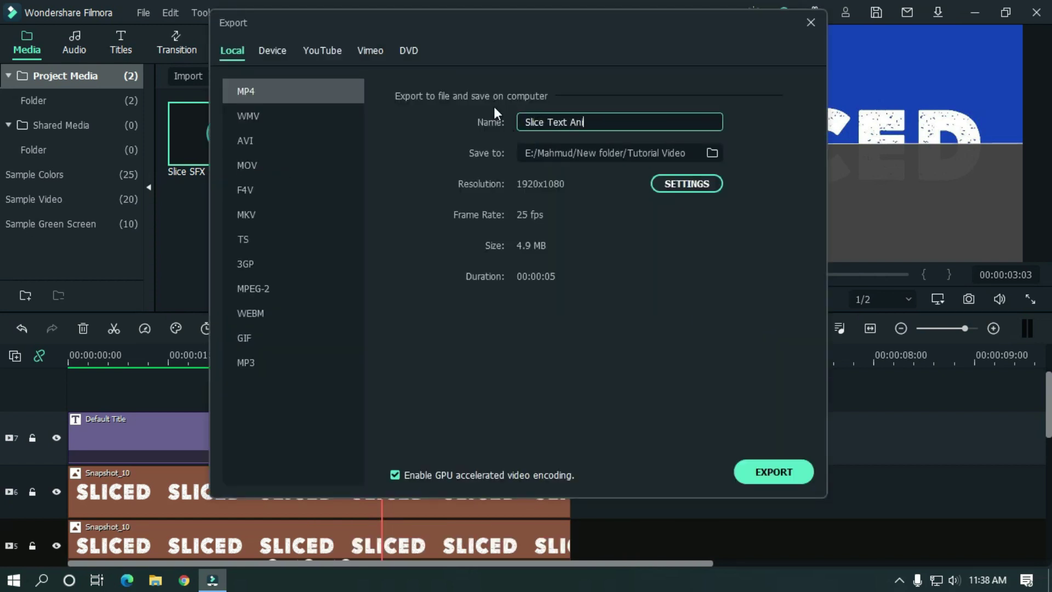
text(mation)
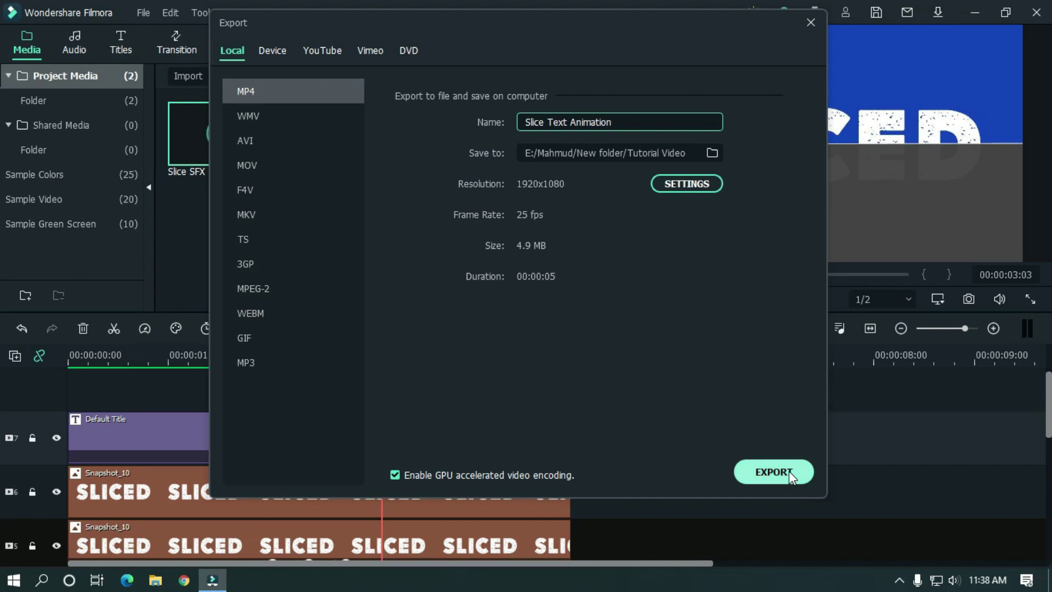